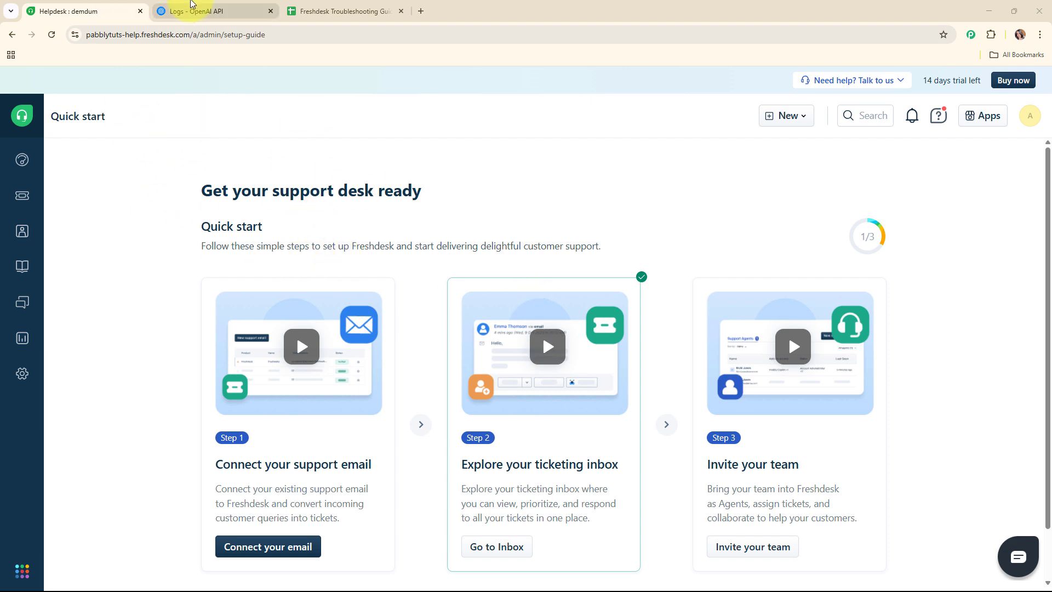
Switch to the OpenAI API Logs page, which still shows no responses.
click(246, 10)
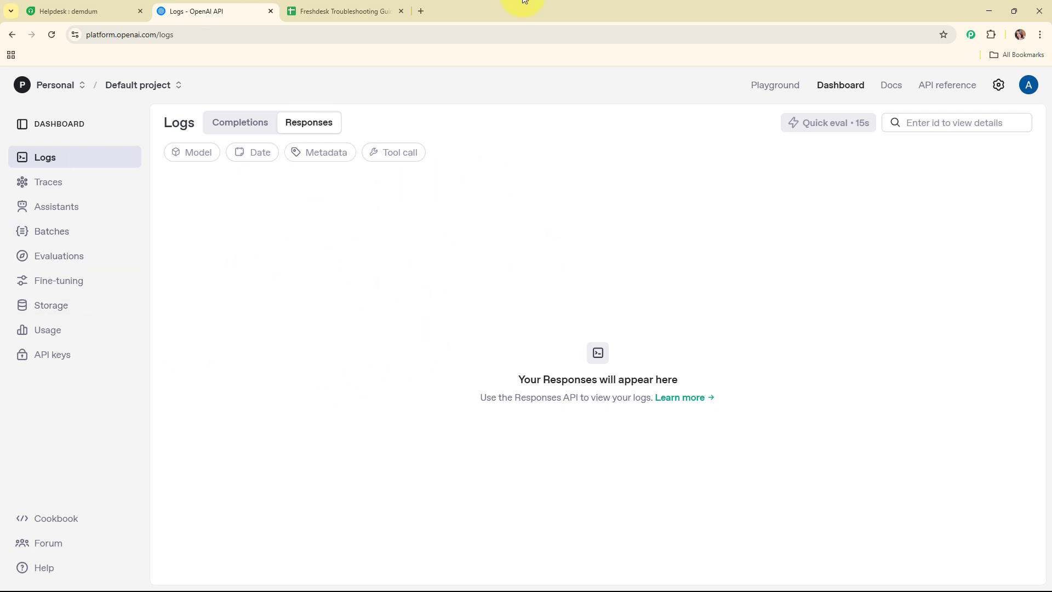
Check row 2 of the Freshdesk Troubleshooting Guides sheet: contact, email, subject and the guide in D2.
click(392, 11)
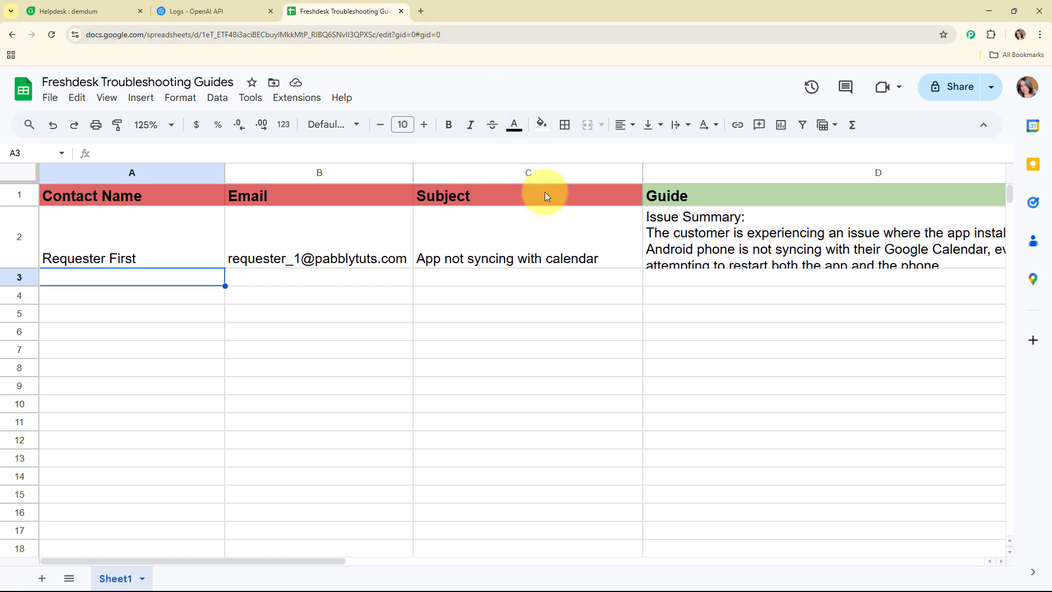
click(113, 241)
click(388, 233)
click(583, 233)
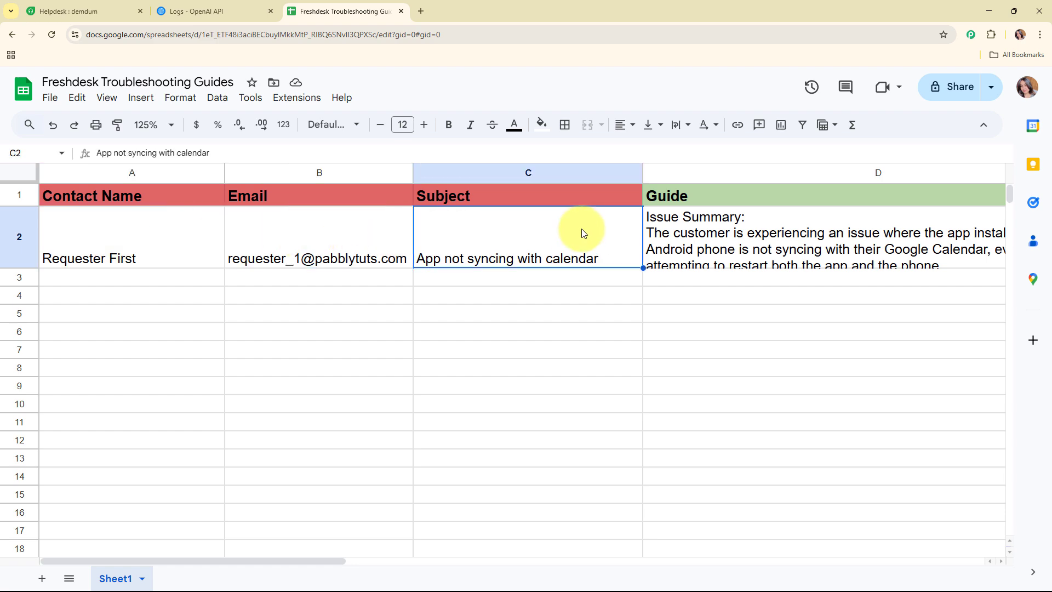
double_click(781, 236)
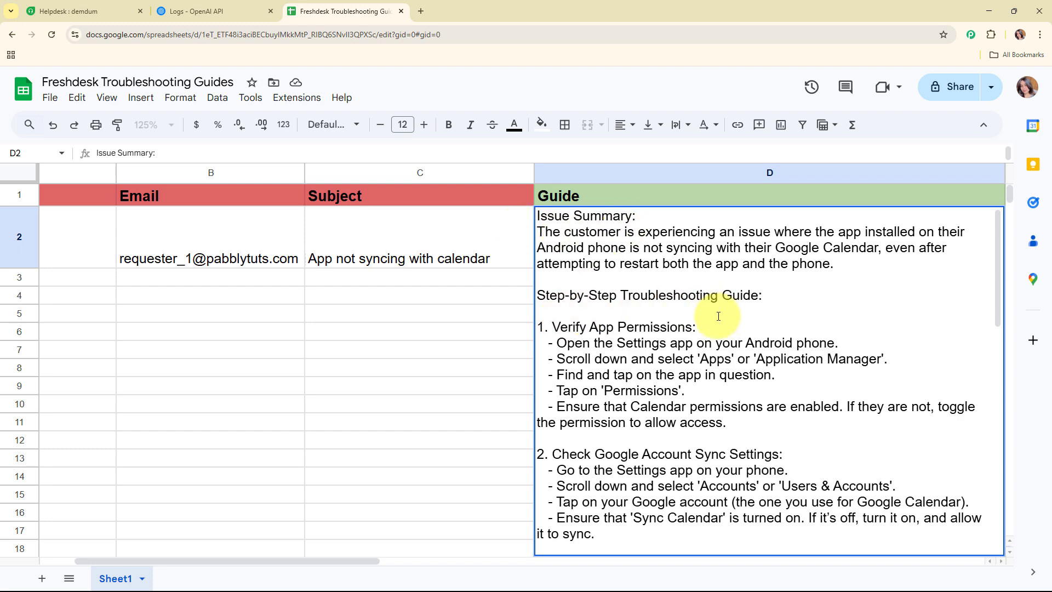
scroll(721, 323, down, 4)
scroll(721, 324, down, 9)
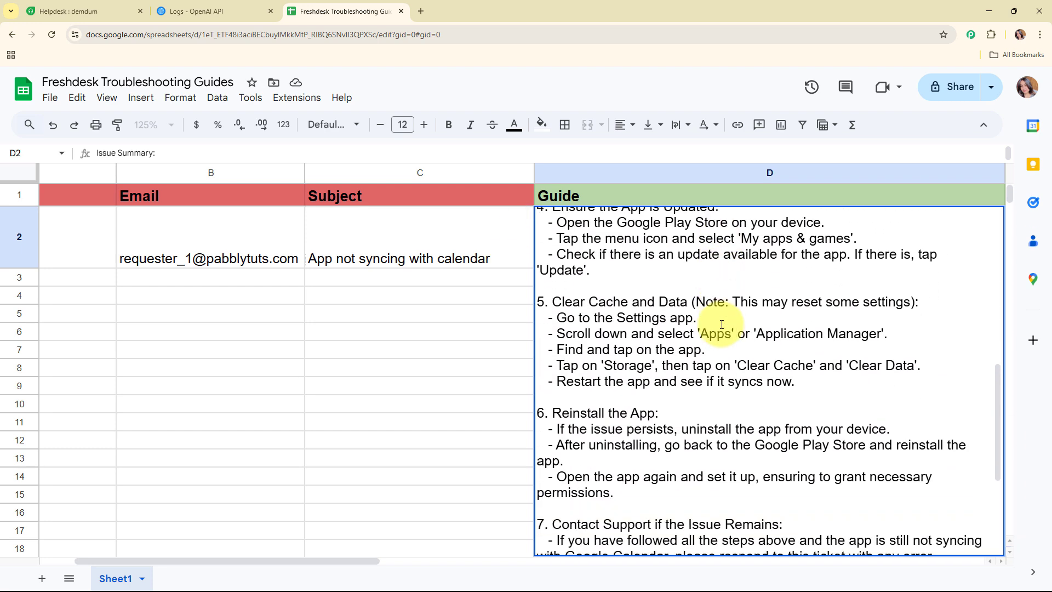
scroll(722, 324, up, 7)
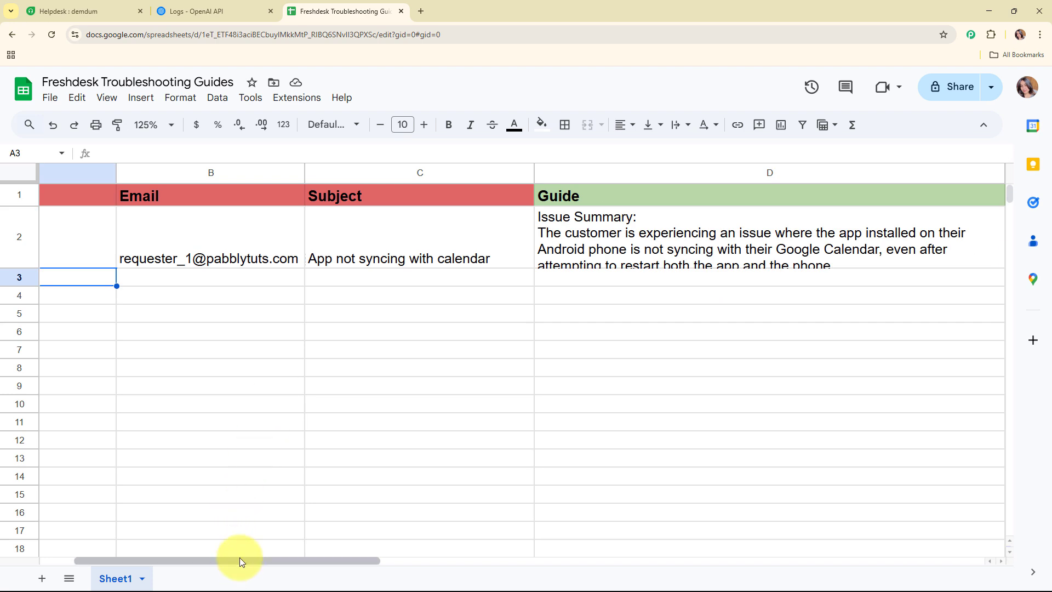
drag(239, 557, 103, 553)
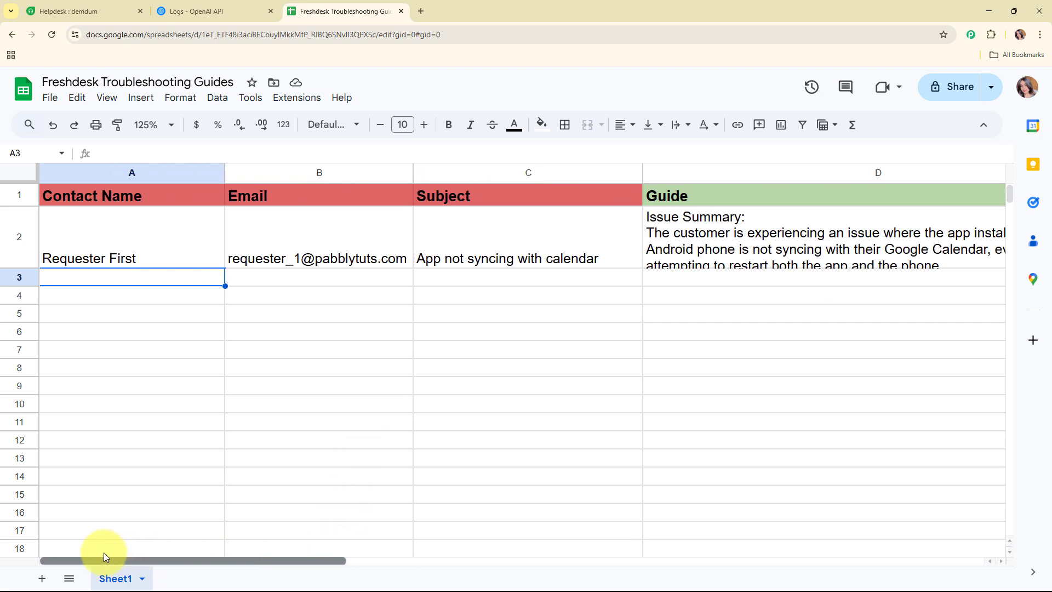
Cycle through the Freshdesk, OpenAI logs and spreadsheet tabs, then start a new browser tab.
click(51, 16)
click(207, 7)
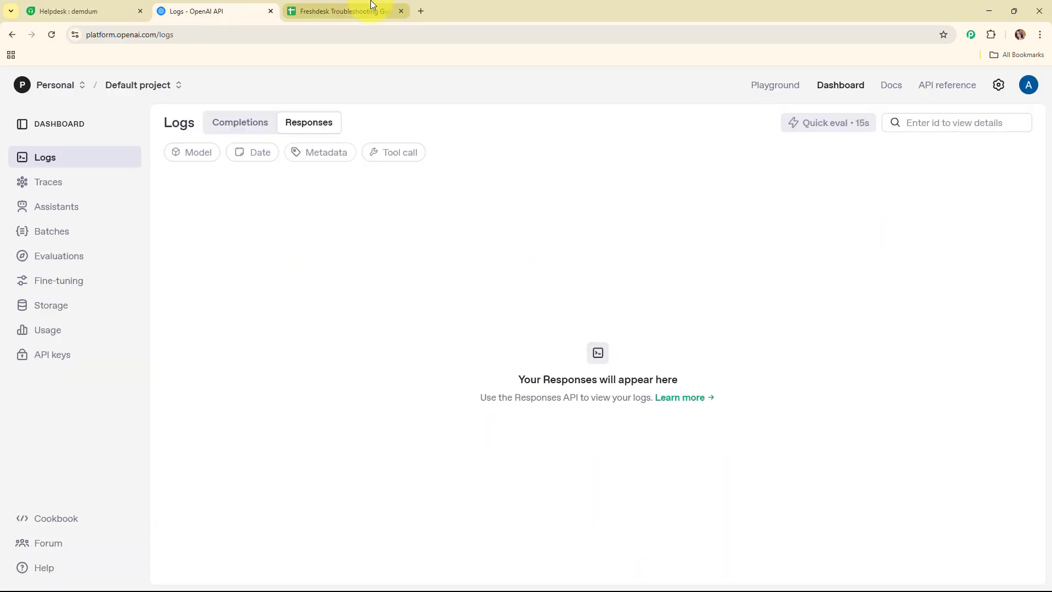
click(370, 7)
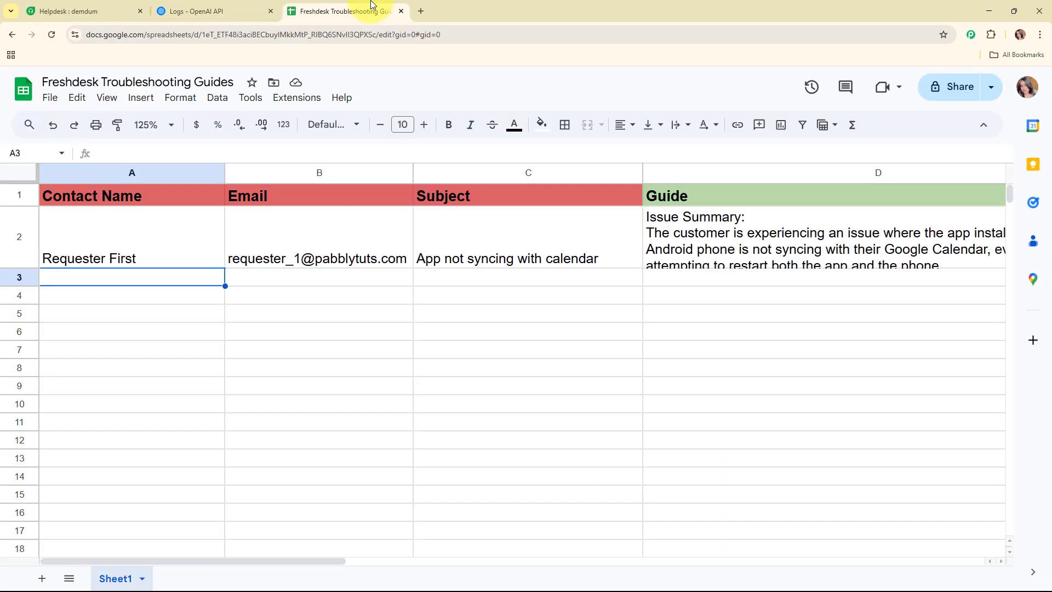
click(420, 10)
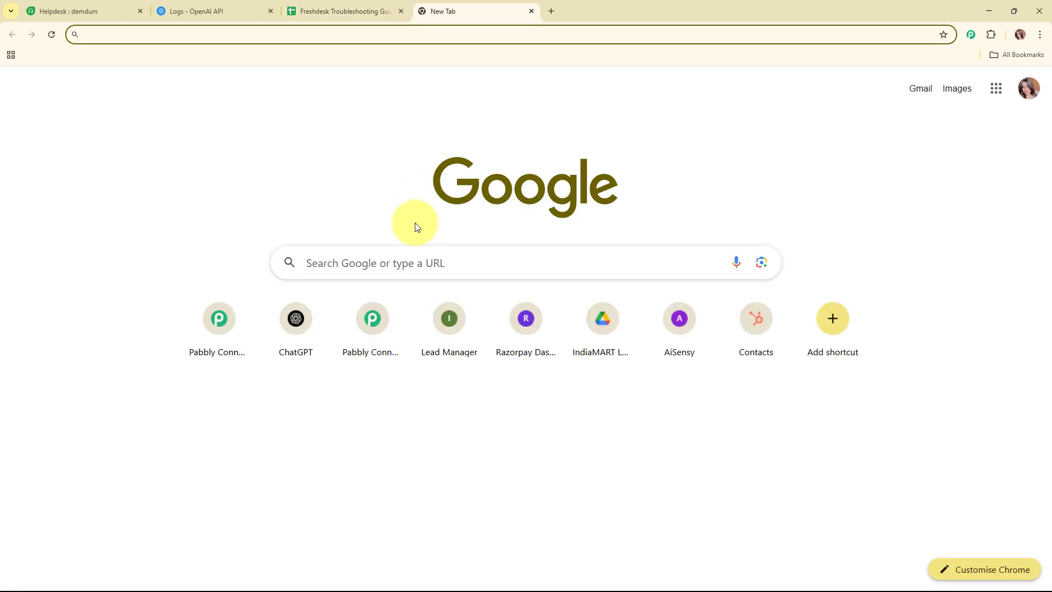
Load pabbly.com, sign in, and launch Pabbly Connect from the All Pabbly Apps list.
text(pabb)
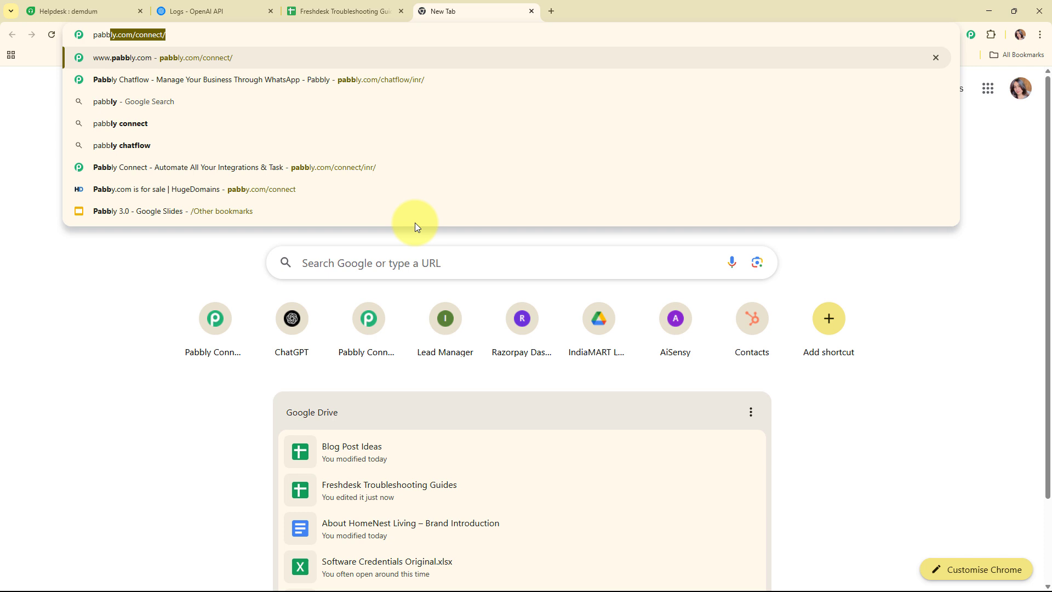
key(Return)
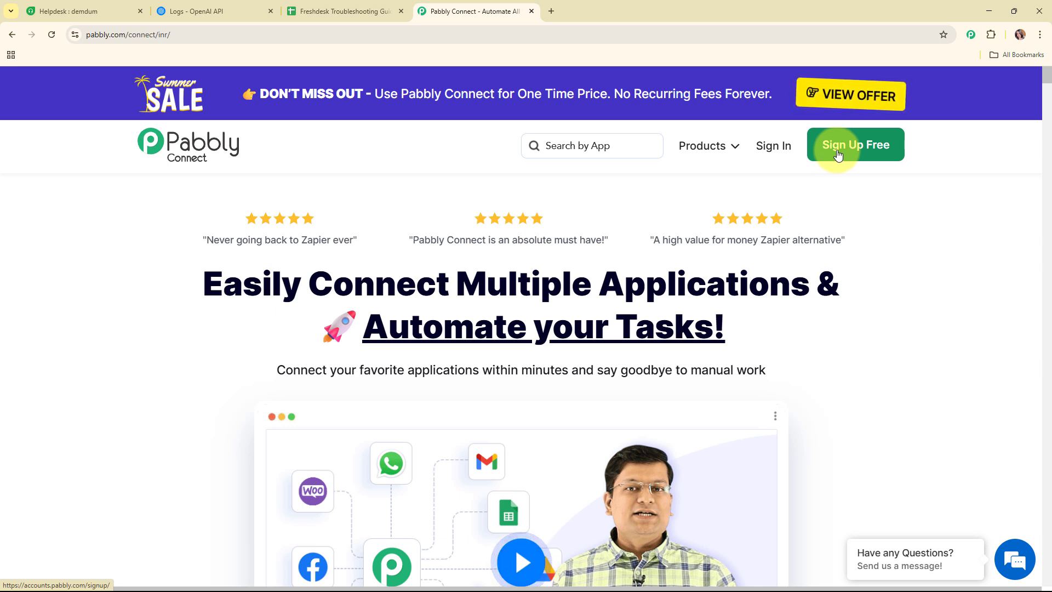
click(786, 148)
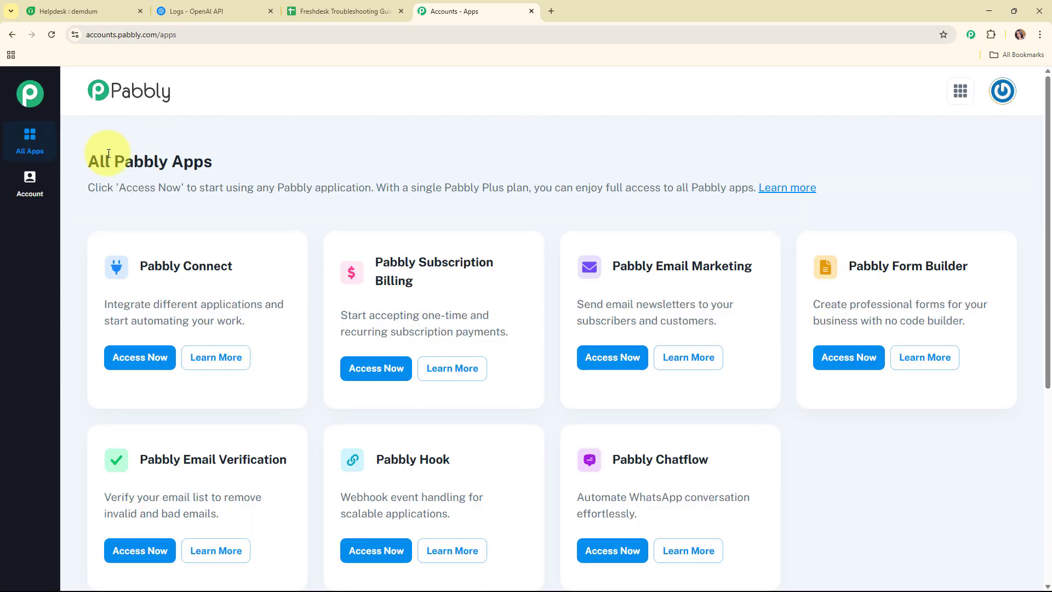
triple_click(109, 156)
click(590, 128)
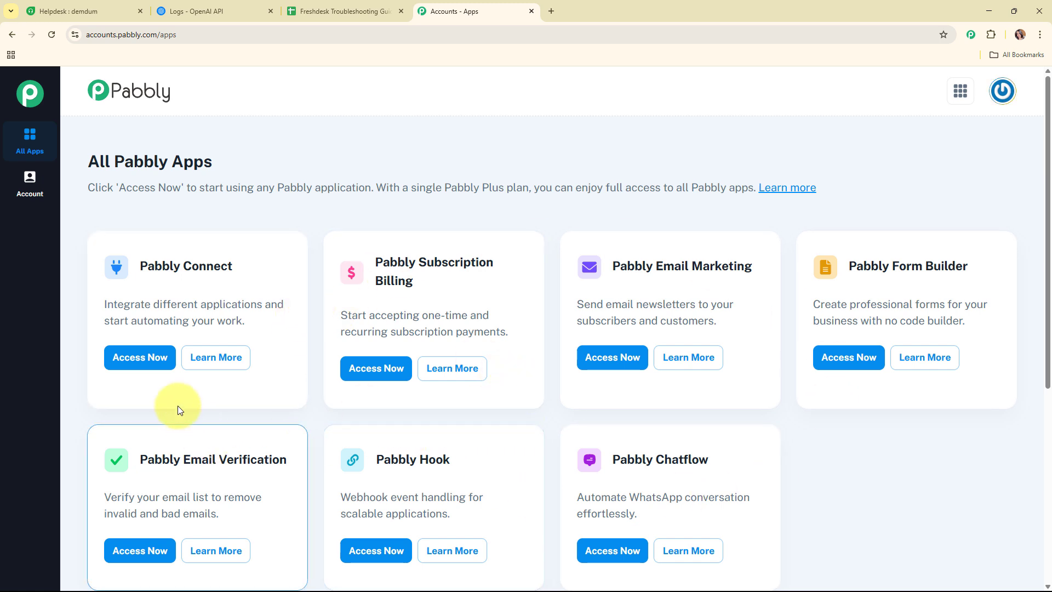
click(153, 373)
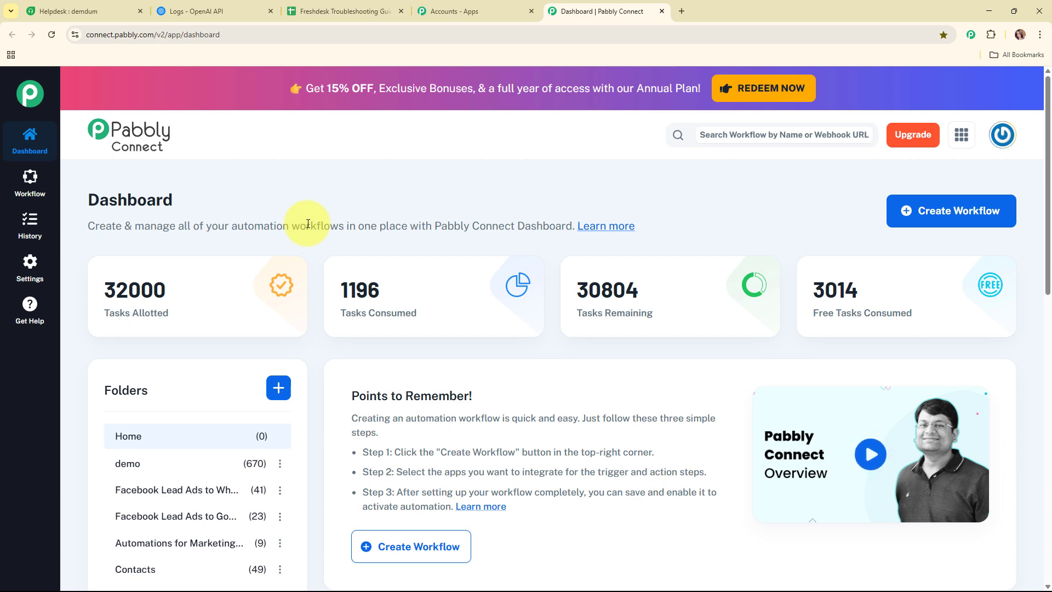
Start a new workflow named 'Build an AI Agent to Auto-Generate Freshdesk Troubleshooting Guides'.
click(976, 227)
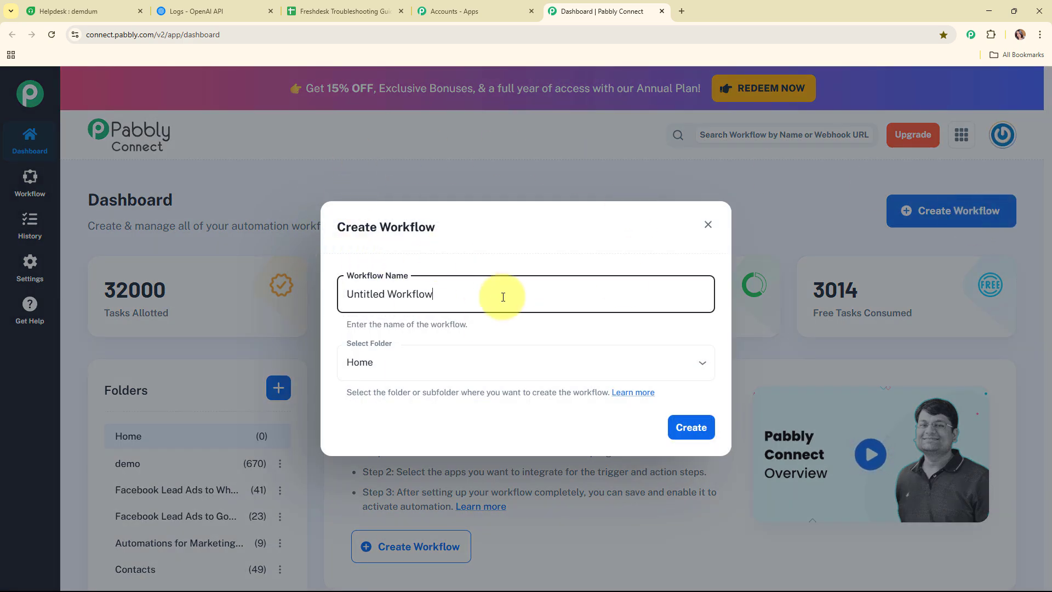
drag(503, 296, 334, 296)
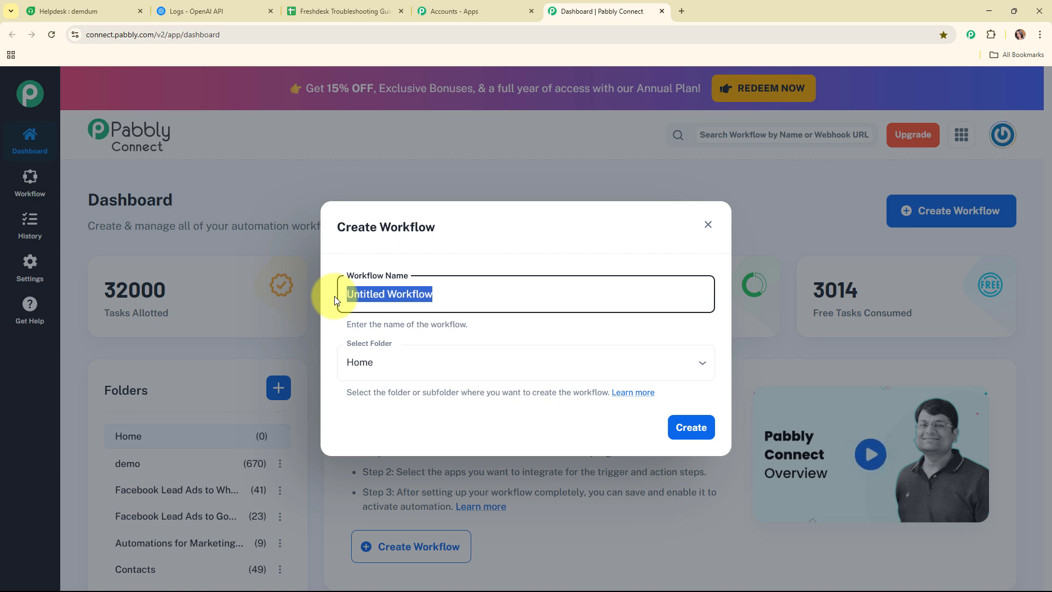
text(Build an AI Agent to Auto-Generate Freshdesk Troubleshooting Guides)
drag(335, 296, 697, 293)
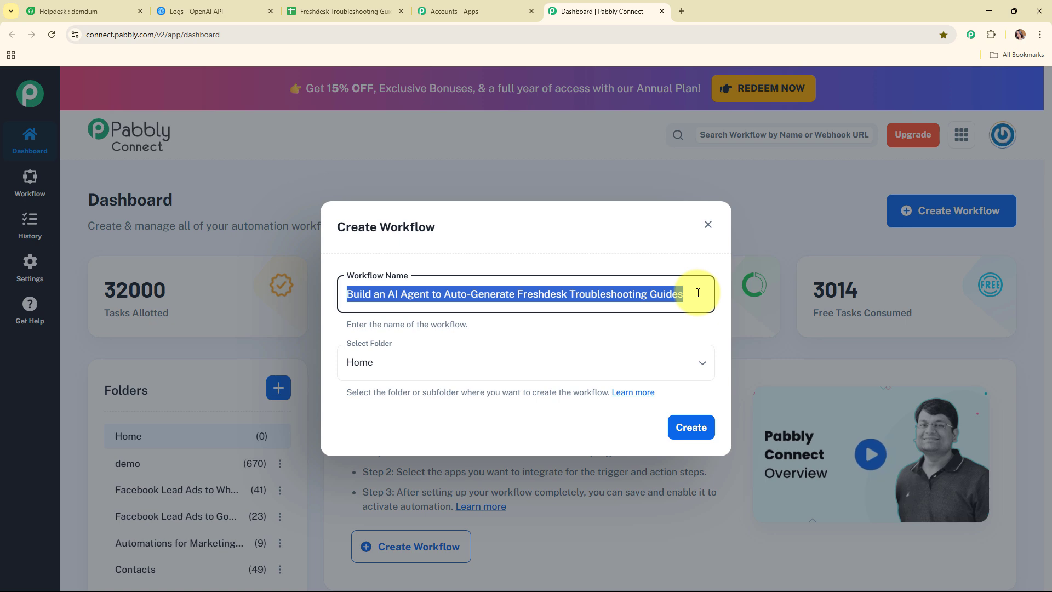
click(548, 327)
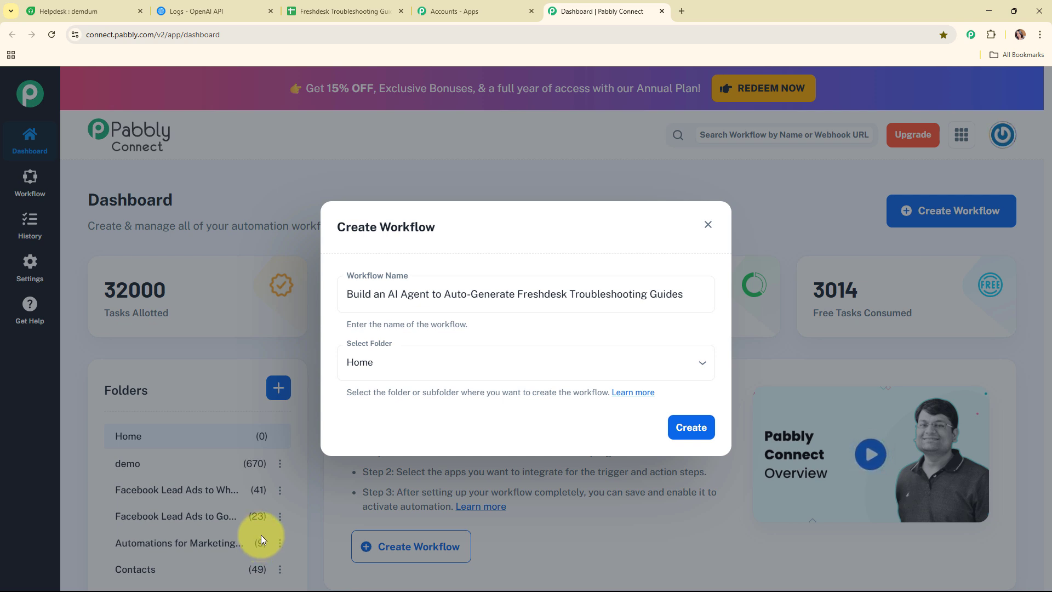
Put the workflow in the Automations folder and create it.
click(512, 367)
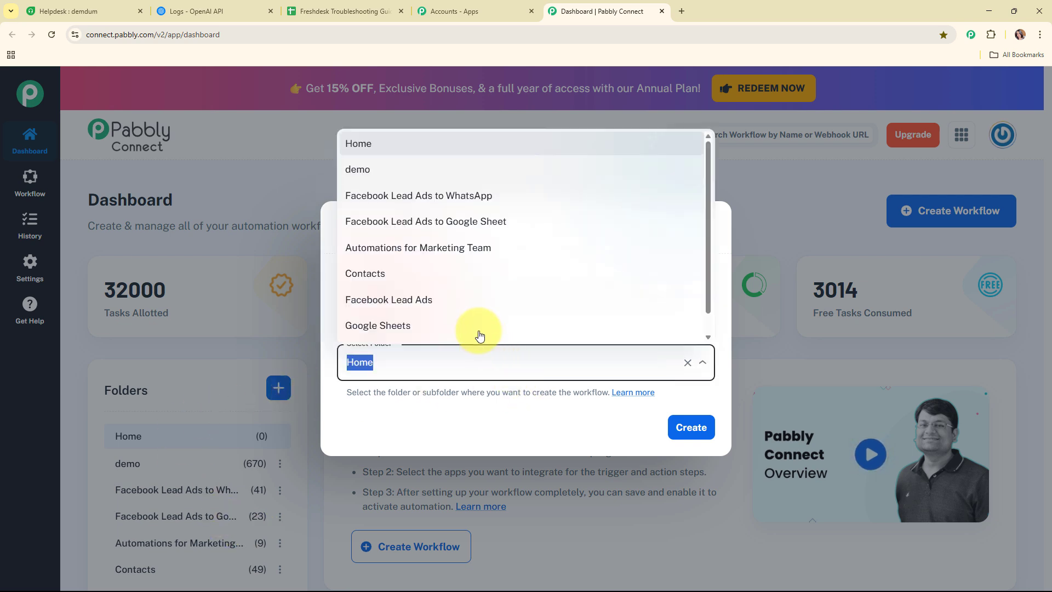
scroll(463, 318, down, 1)
click(460, 331)
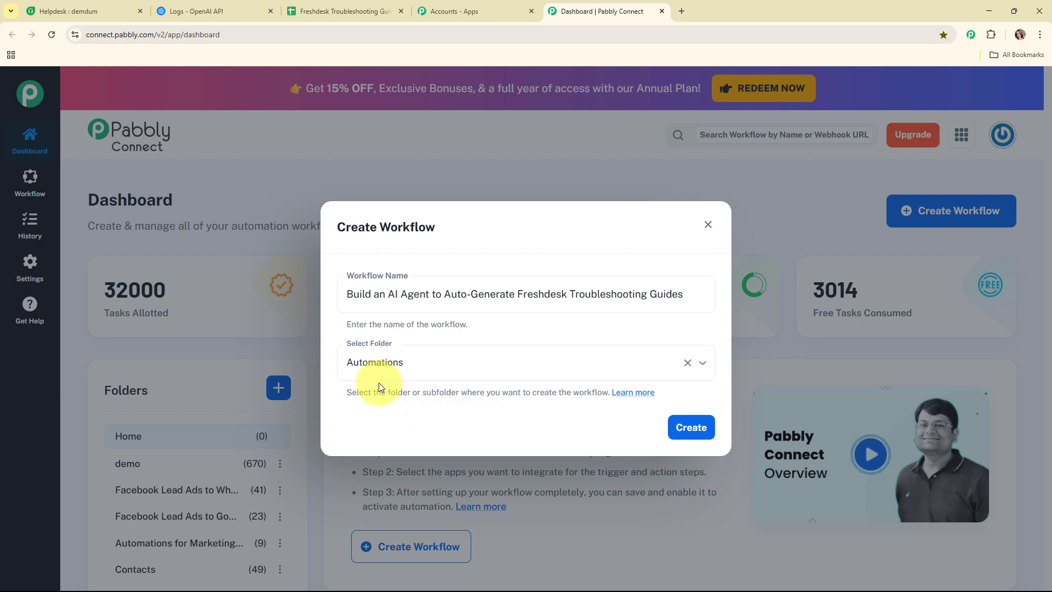
click(631, 392)
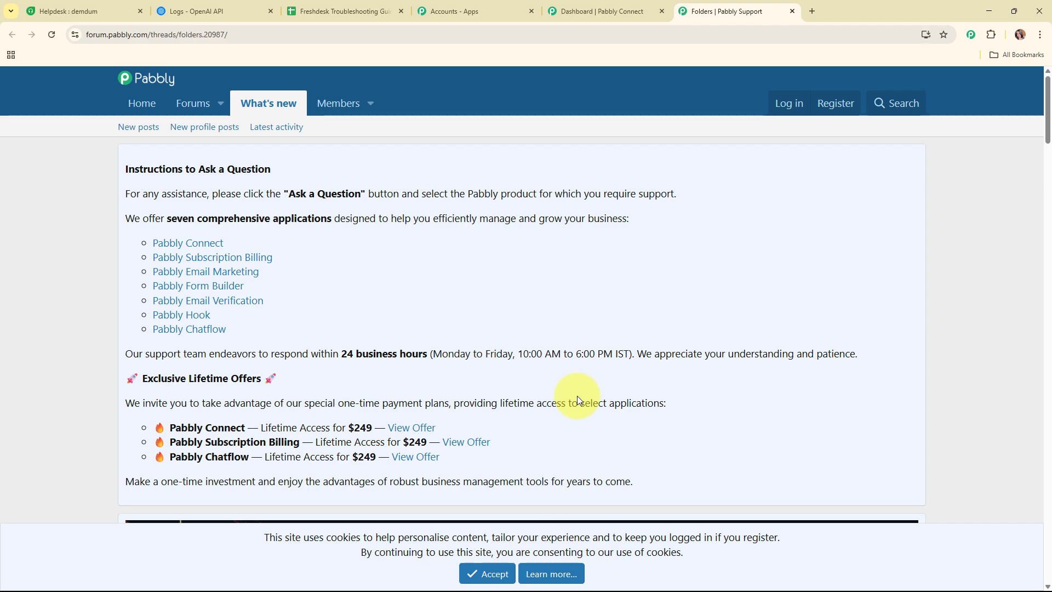
scroll(575, 389, down, 5)
scroll(576, 389, down, 15)
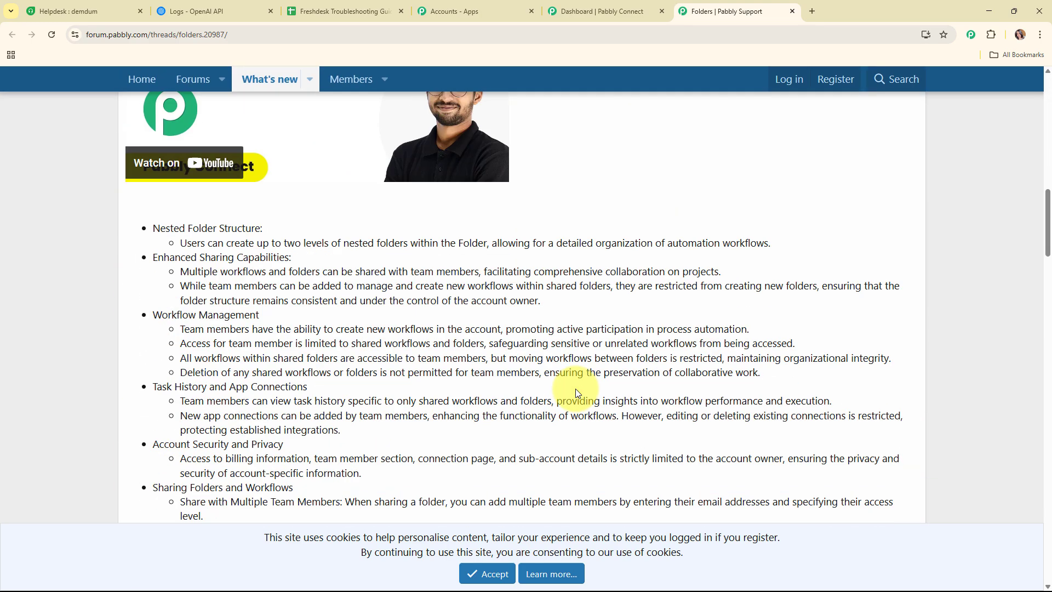
scroll(575, 389, down, 4)
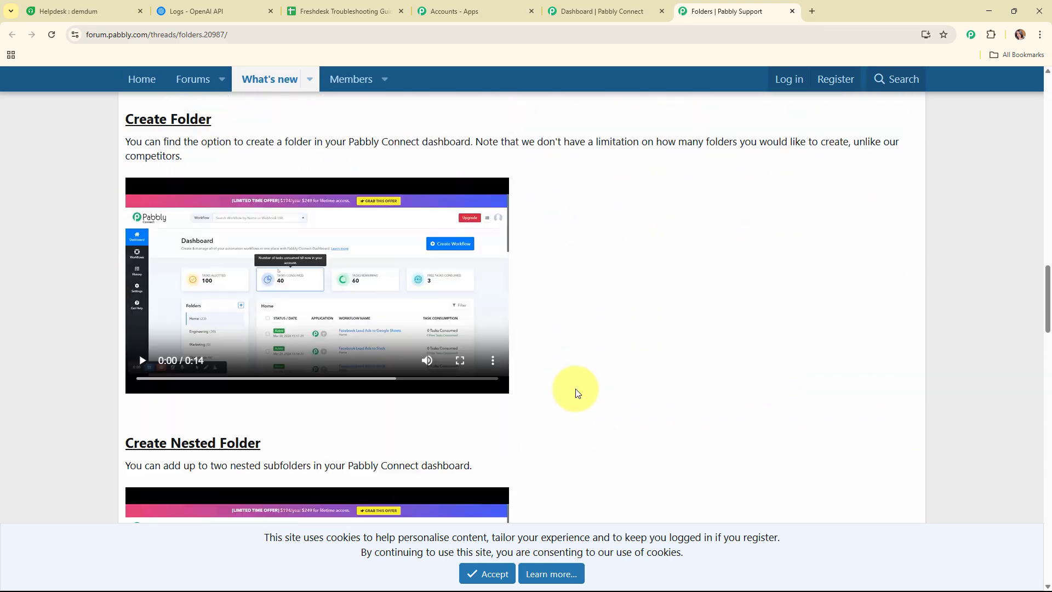
scroll(575, 389, up, 5)
scroll(575, 389, up, 11)
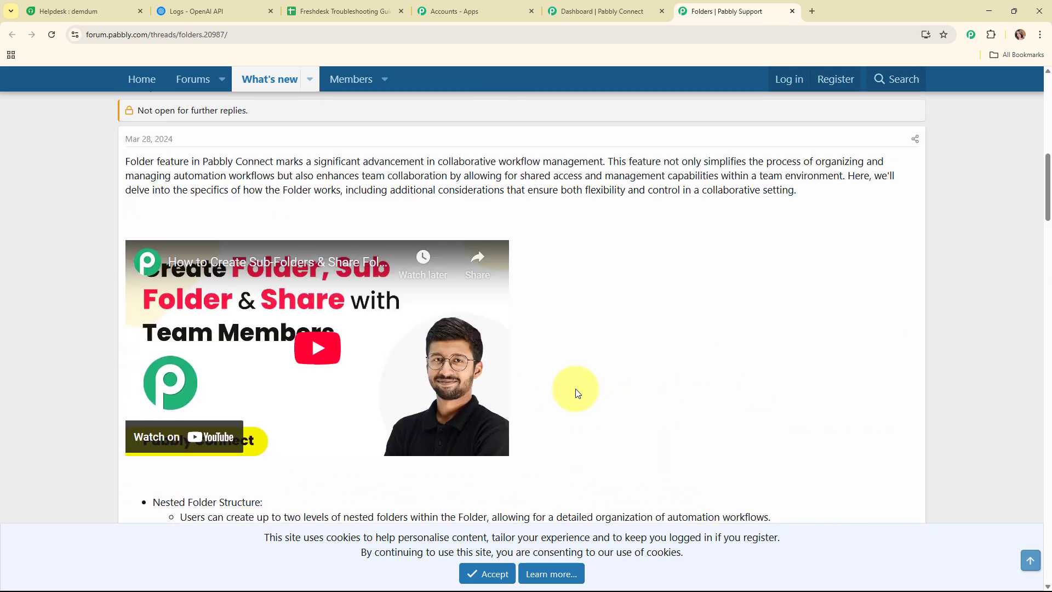
click(792, 12)
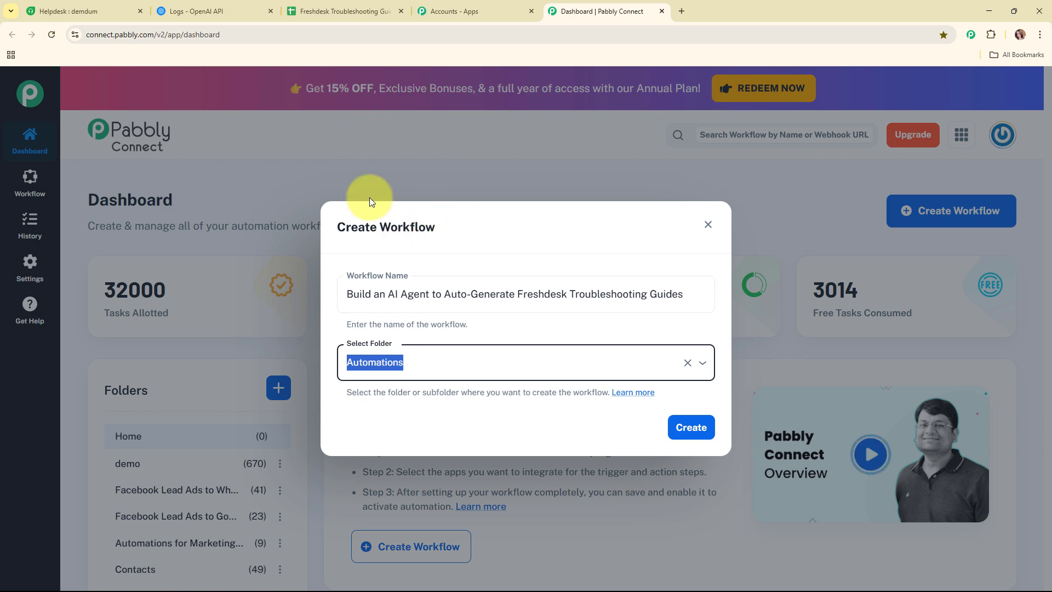
click(691, 428)
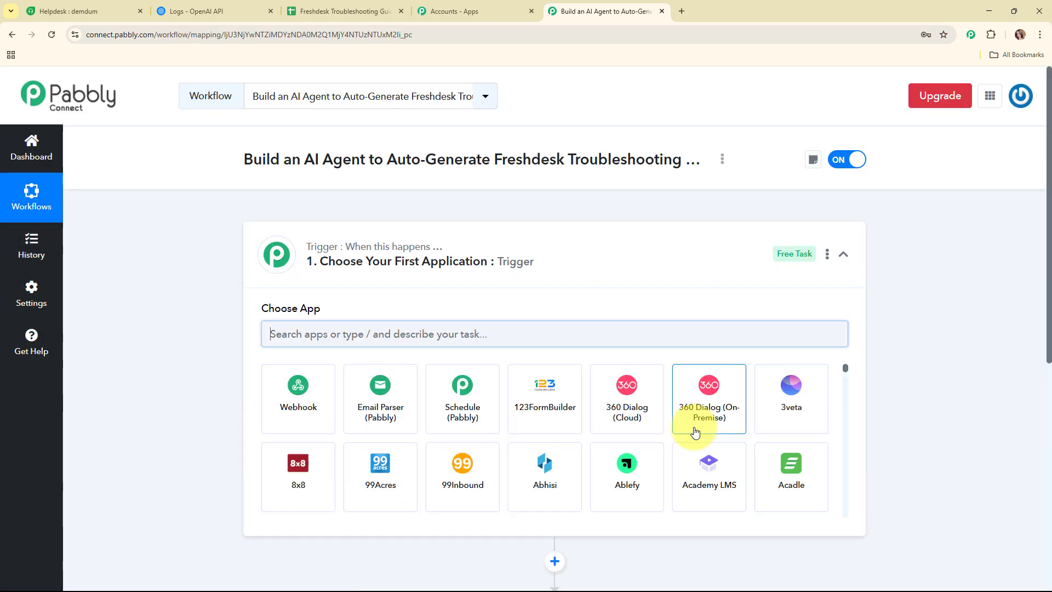
Set the workflow trigger to Freshdesk with the New Ticket event.
click(659, 252)
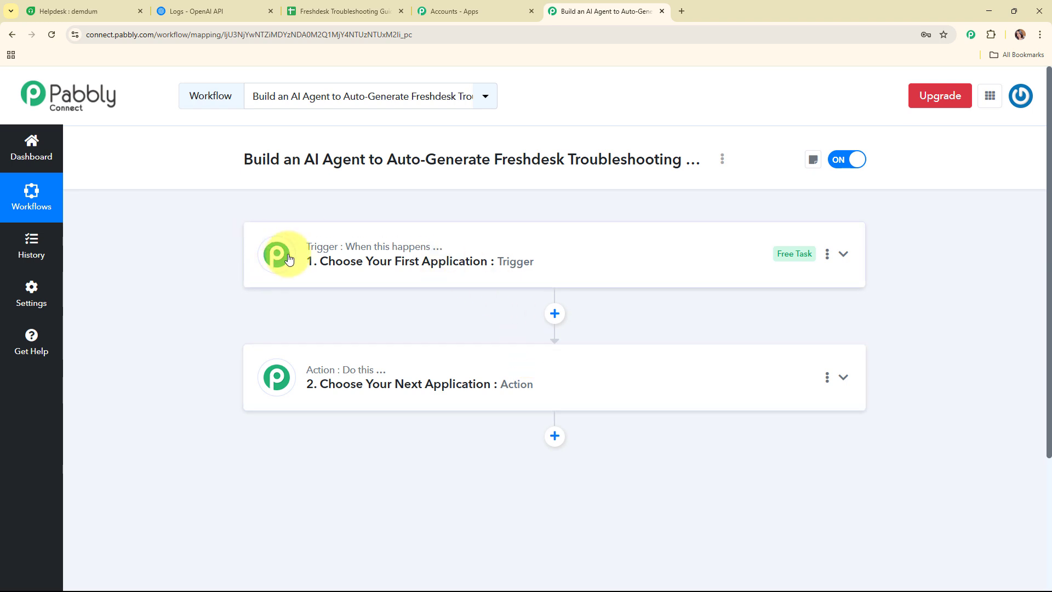
mouse_move(413, 245)
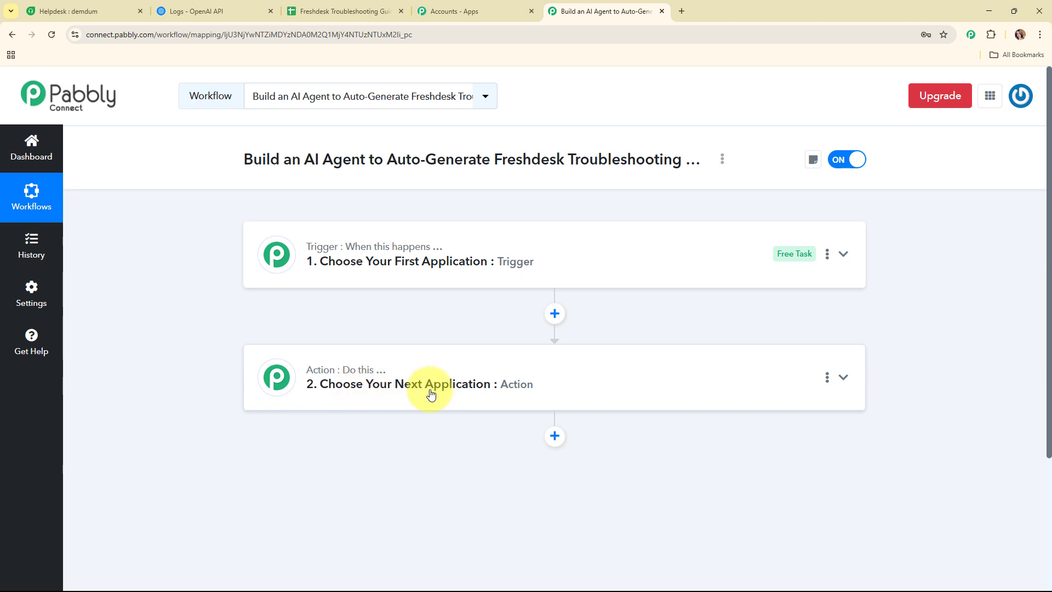
click(630, 267)
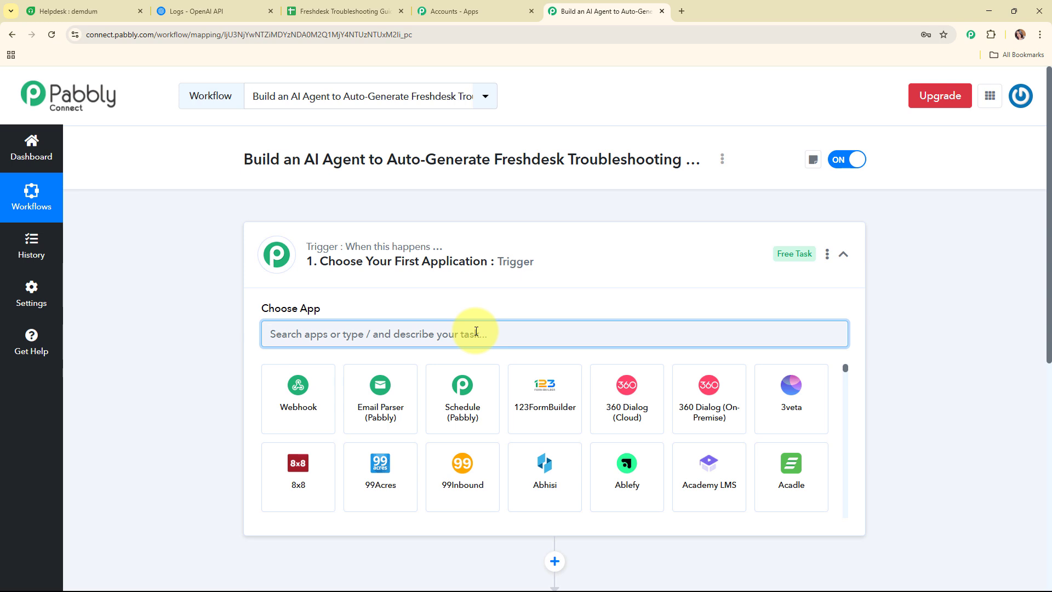
text(fres)
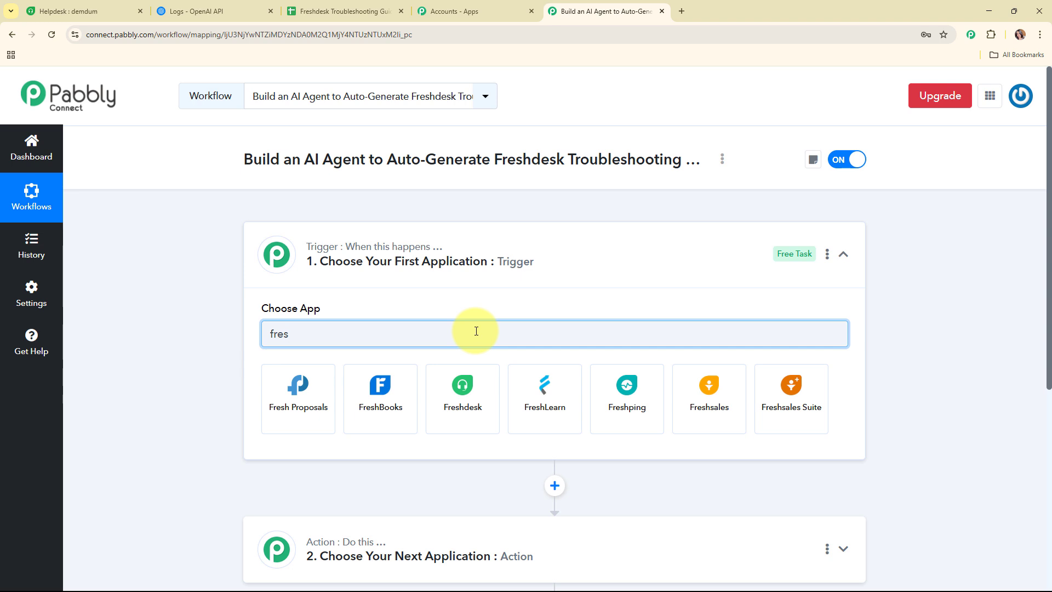
click(463, 393)
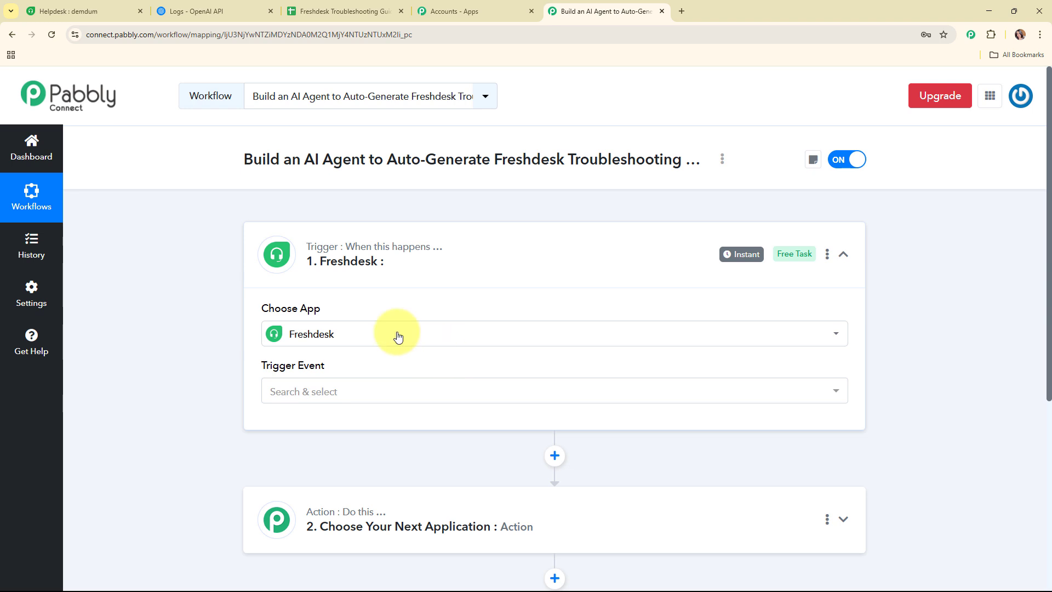
click(370, 389)
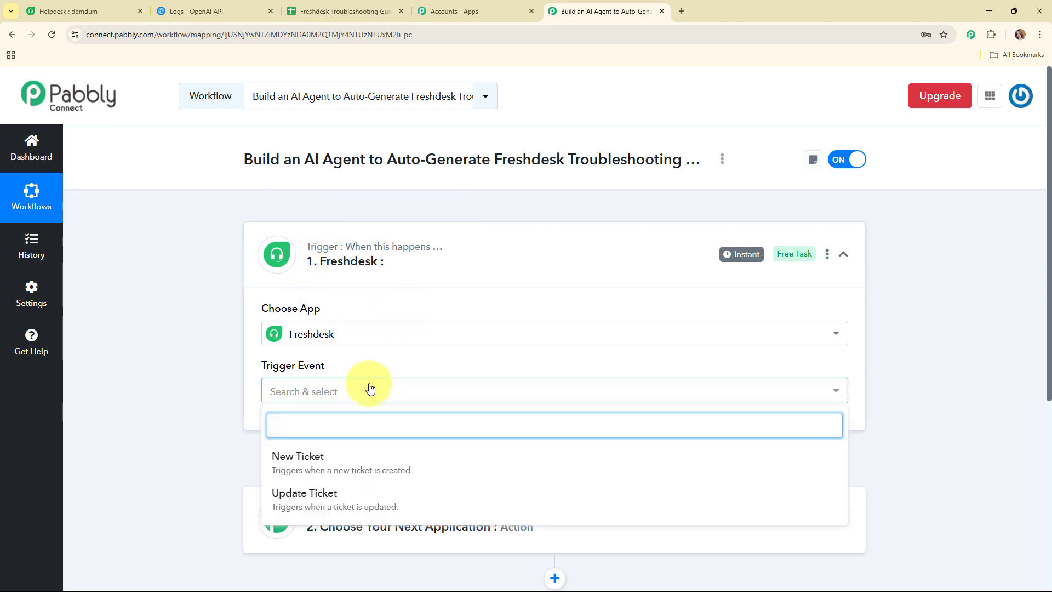
click(389, 455)
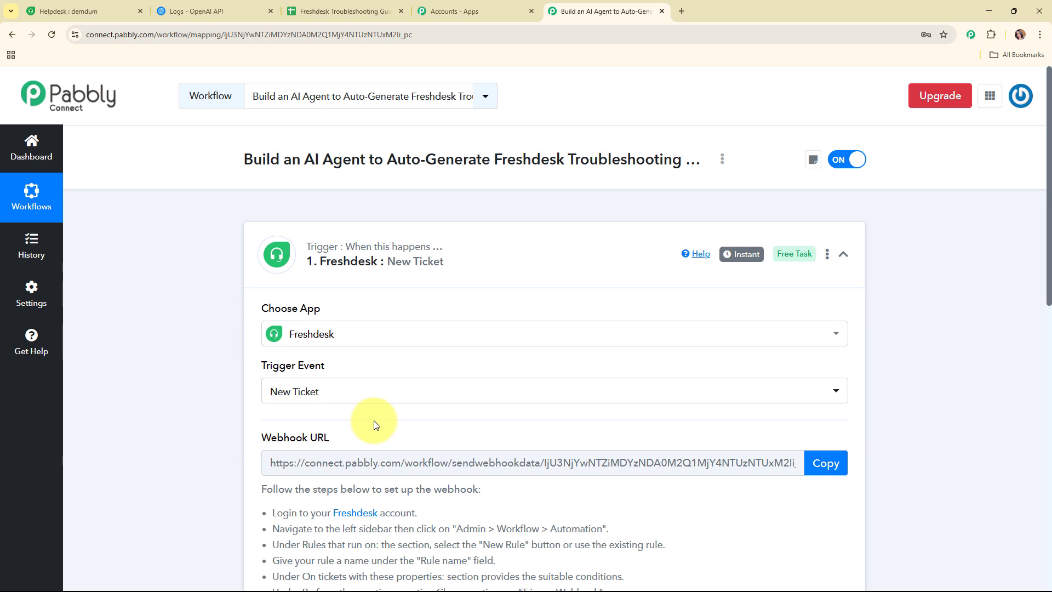
Copy the Freshdesk trigger's webhook URL and start capturing the webhook response.
scroll(374, 420, down, 1)
drag(255, 304, 357, 307)
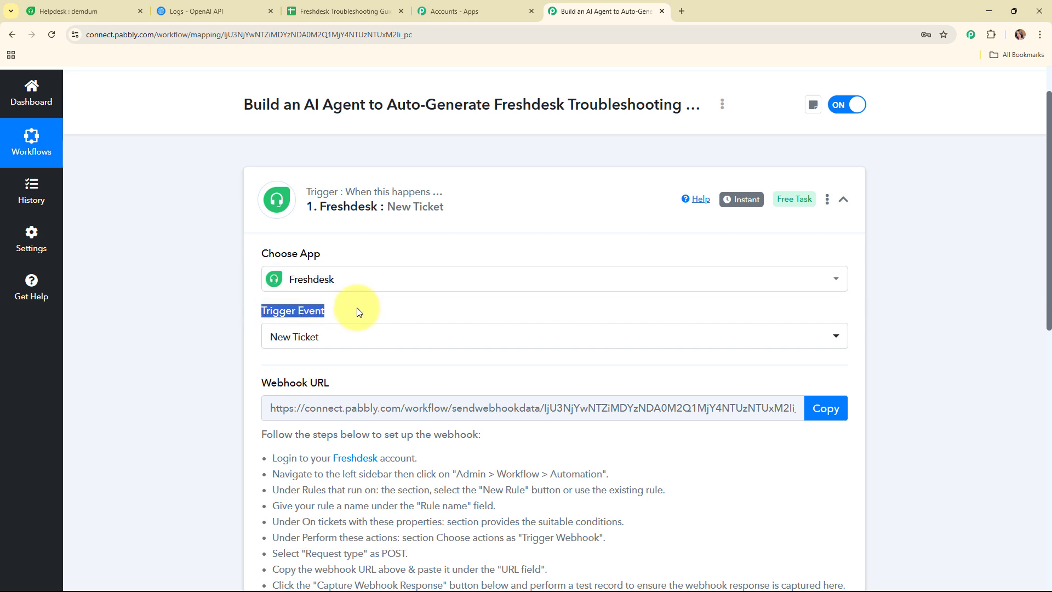
scroll(359, 311, down, 2)
drag(259, 278, 367, 281)
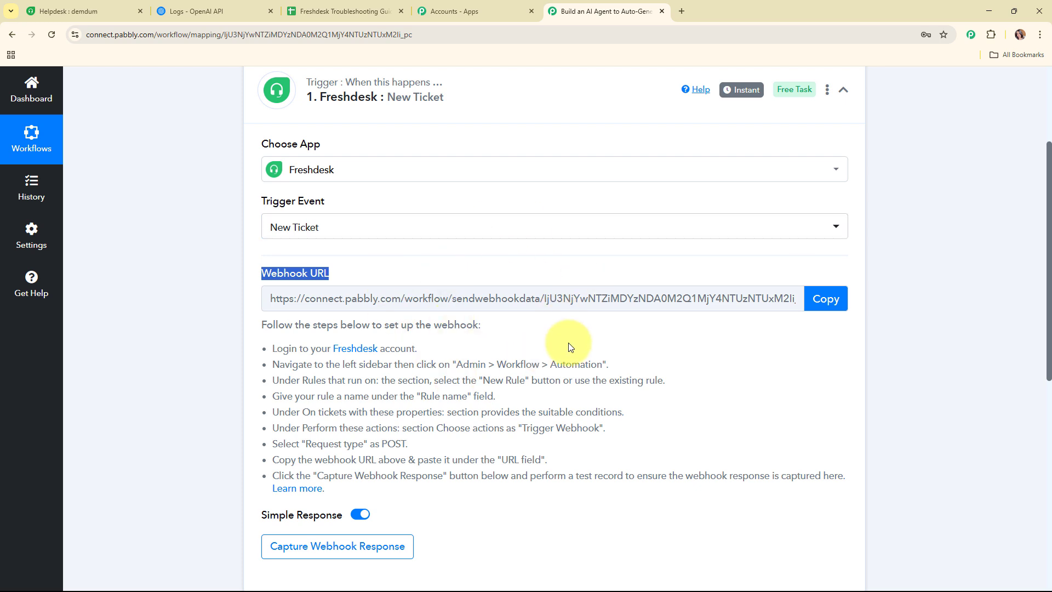
scroll(570, 347, down, 3)
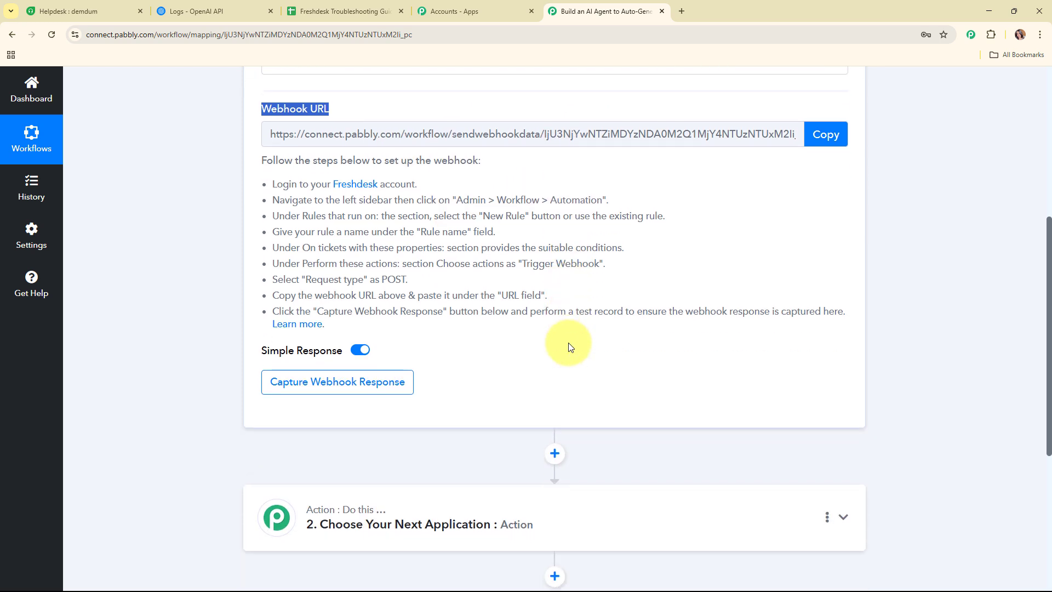
drag(265, 183, 575, 329)
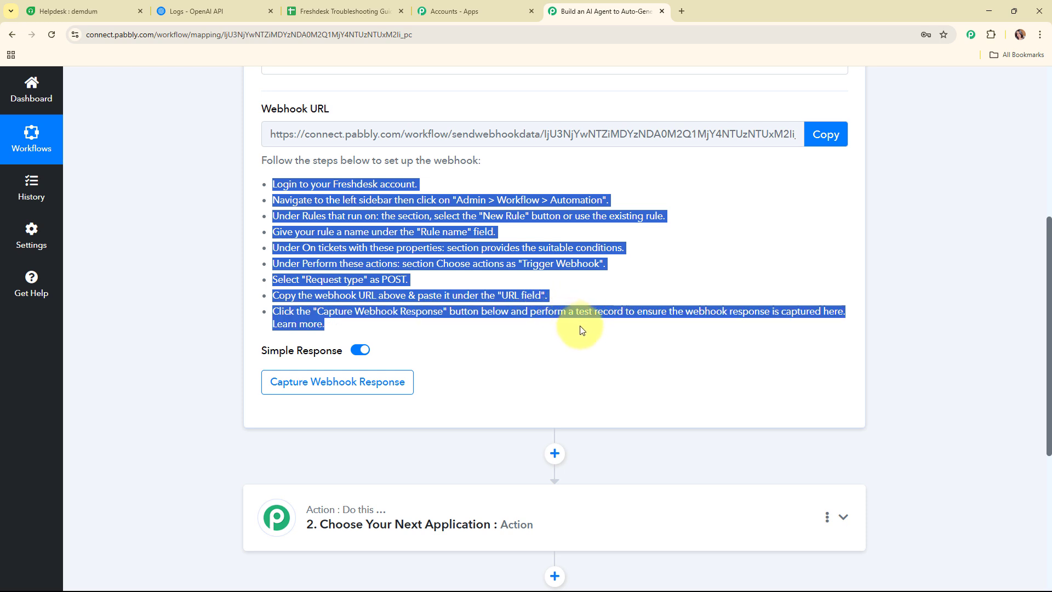
click(823, 143)
click(821, 136)
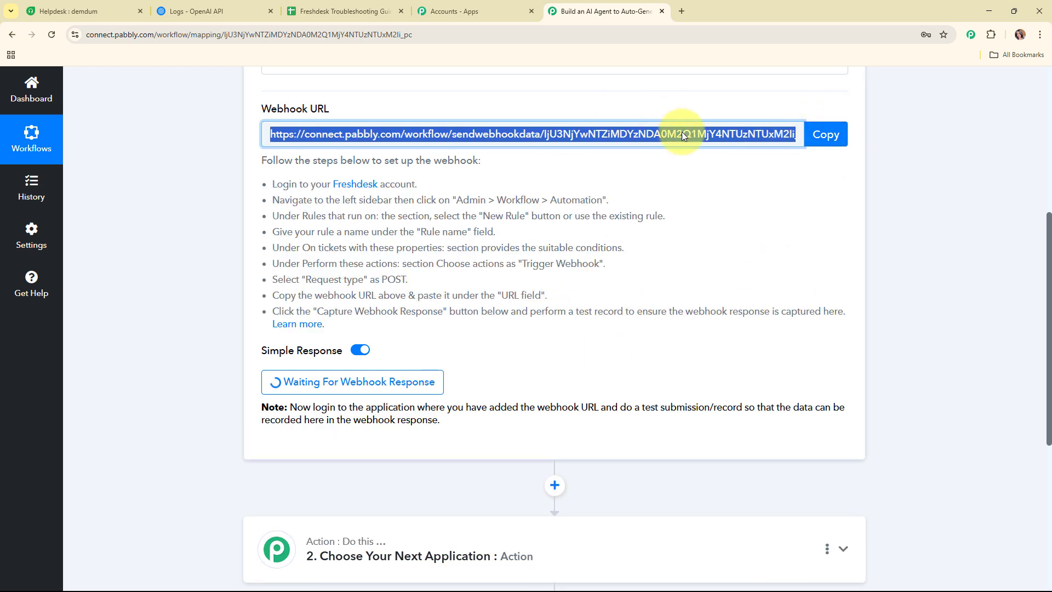
click(101, 7)
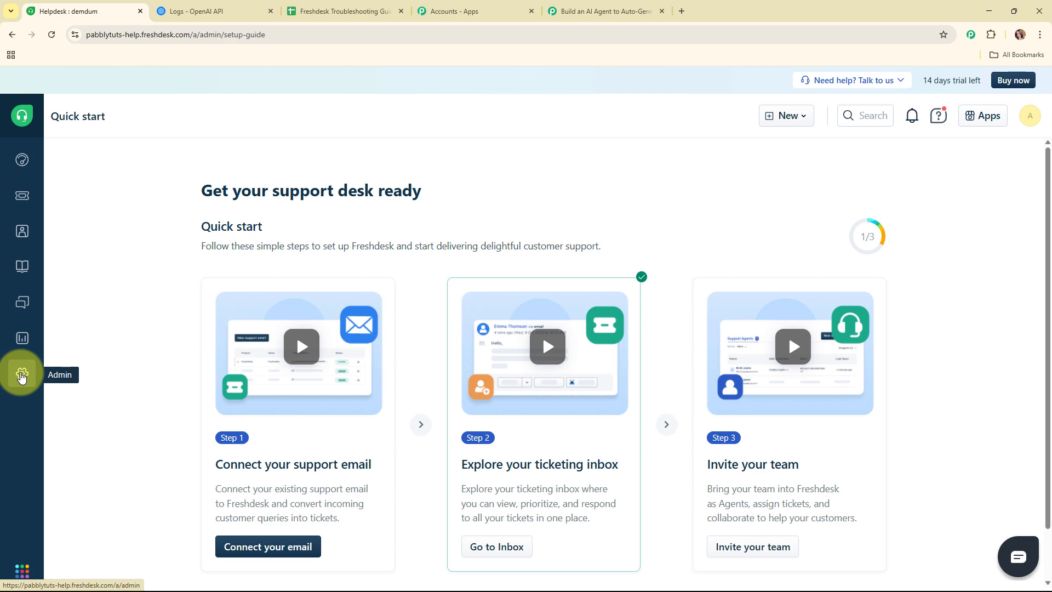
Go to Admin > Workflows > Automations to view the ticket creation rules.
click(21, 375)
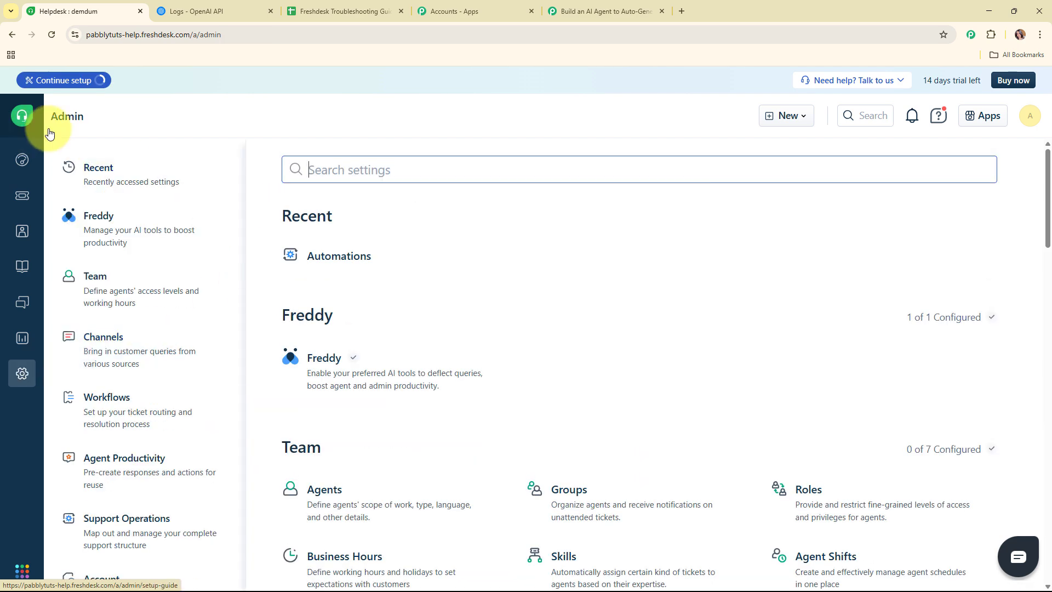
click(121, 415)
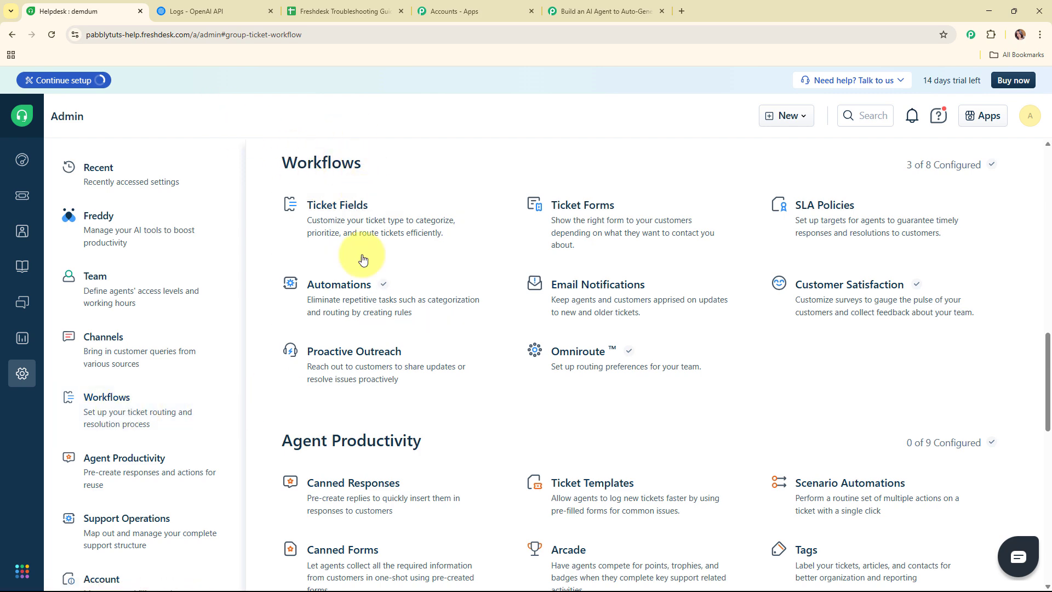
click(351, 304)
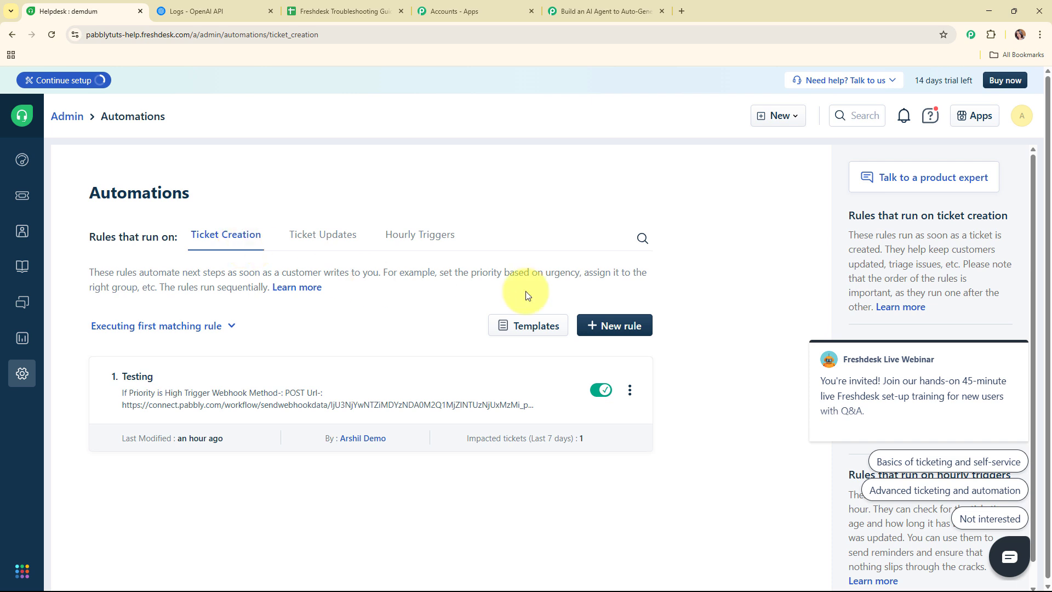
Start a new ticket creation rule named 'Support Ticket'.
click(619, 327)
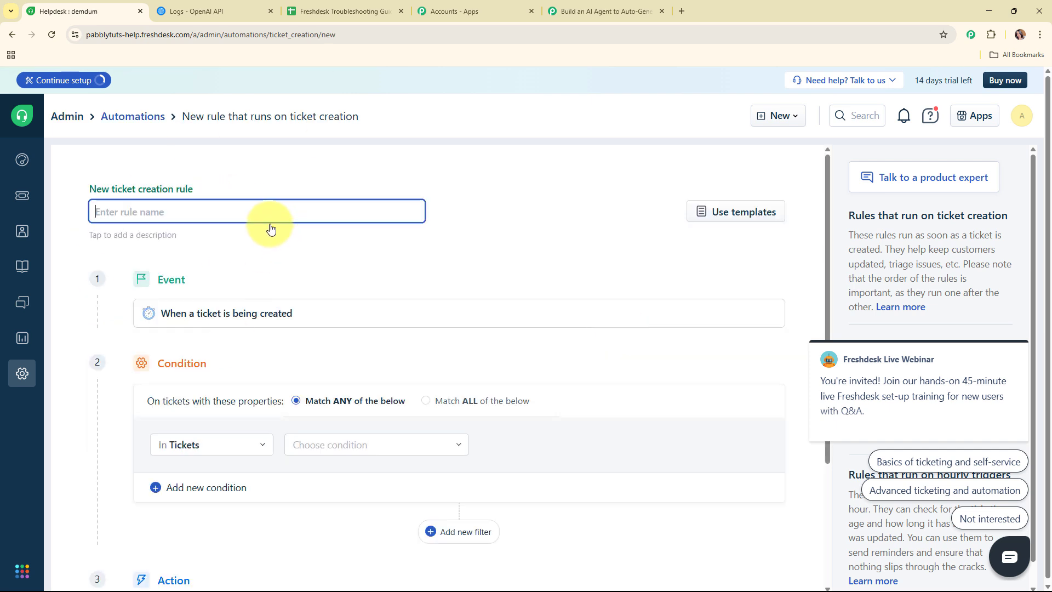
text(Support Ticket)
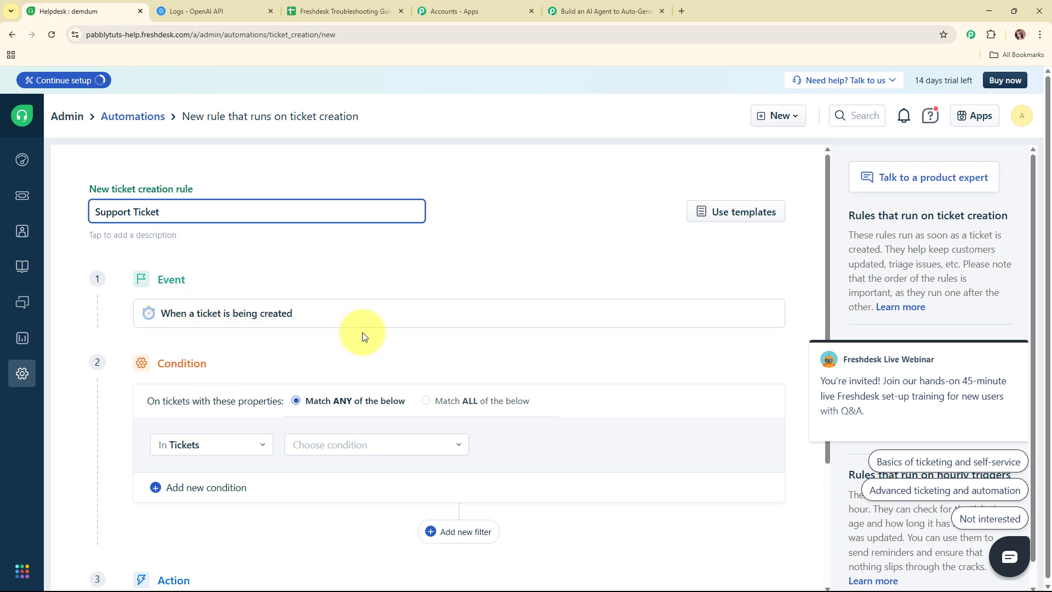
scroll(363, 332, down, 2)
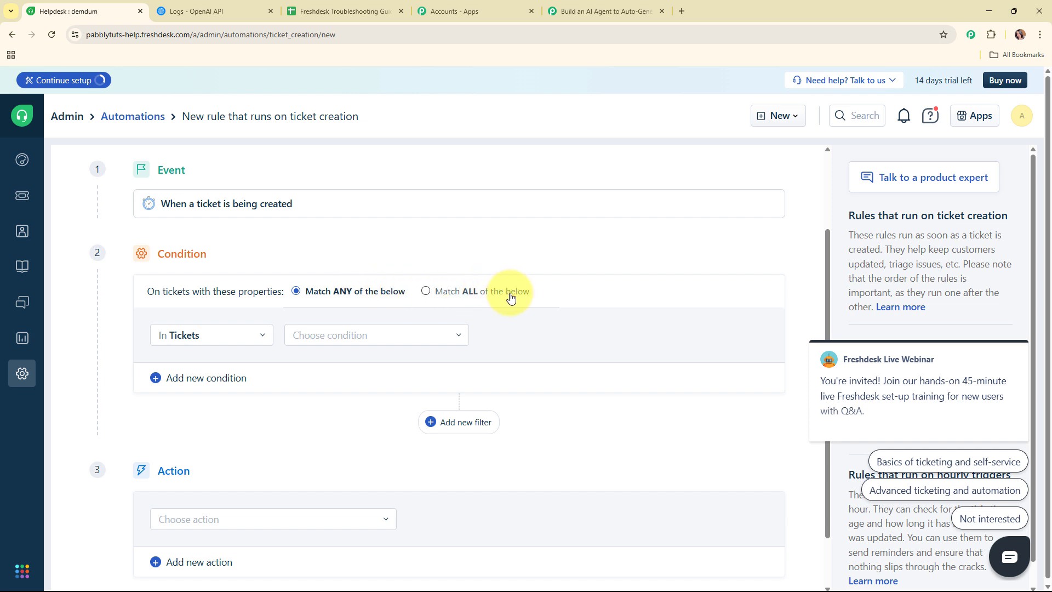
Base the rule's condition on ticket Priority, keeping the In Tickets scope.
click(259, 335)
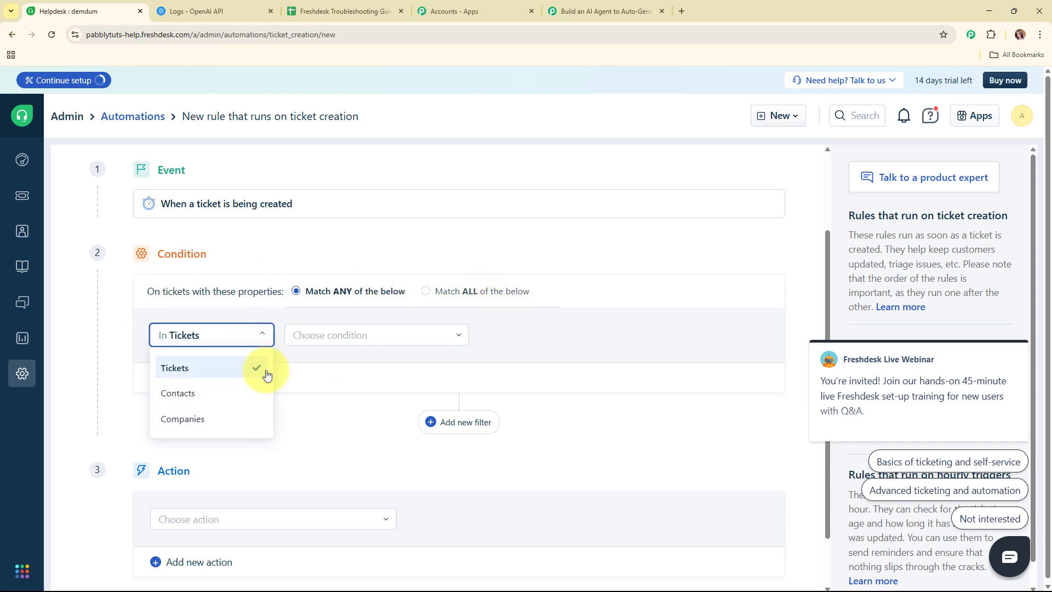
click(216, 368)
click(337, 335)
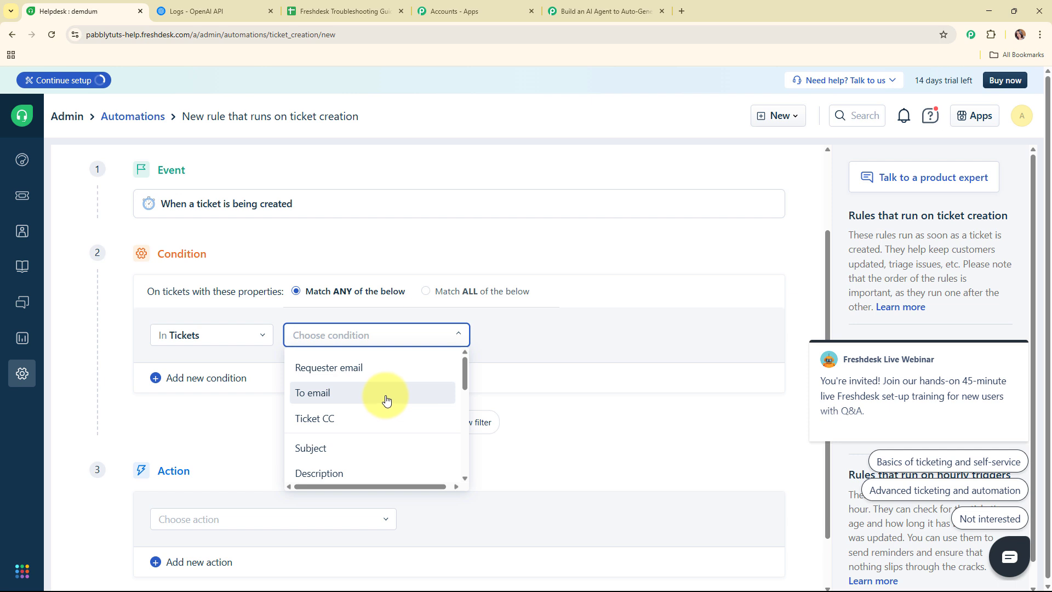
scroll(397, 418, down, 1)
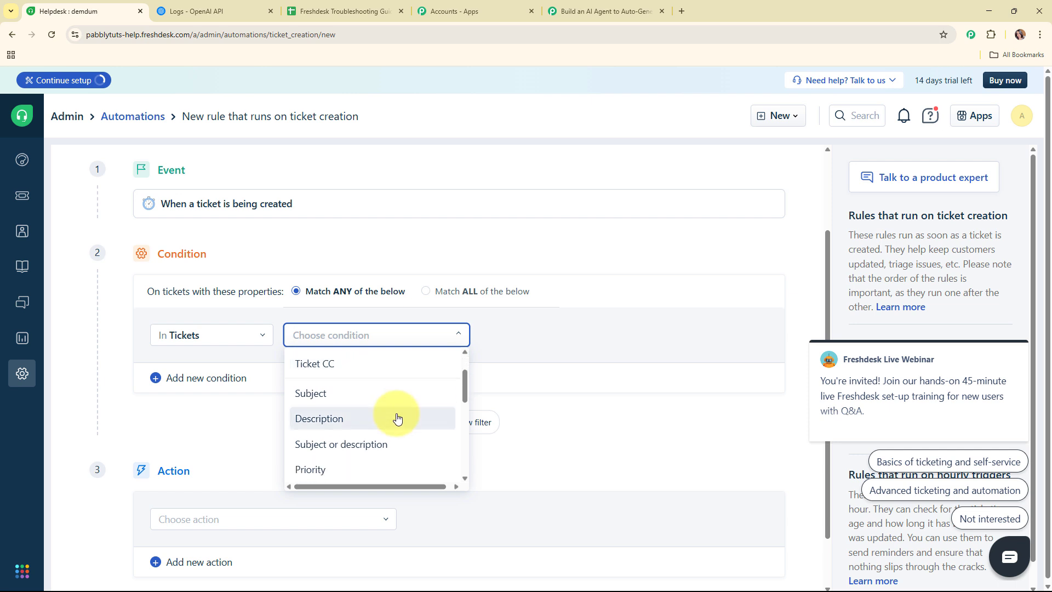
scroll(397, 418, down, 4)
scroll(397, 418, up, 1)
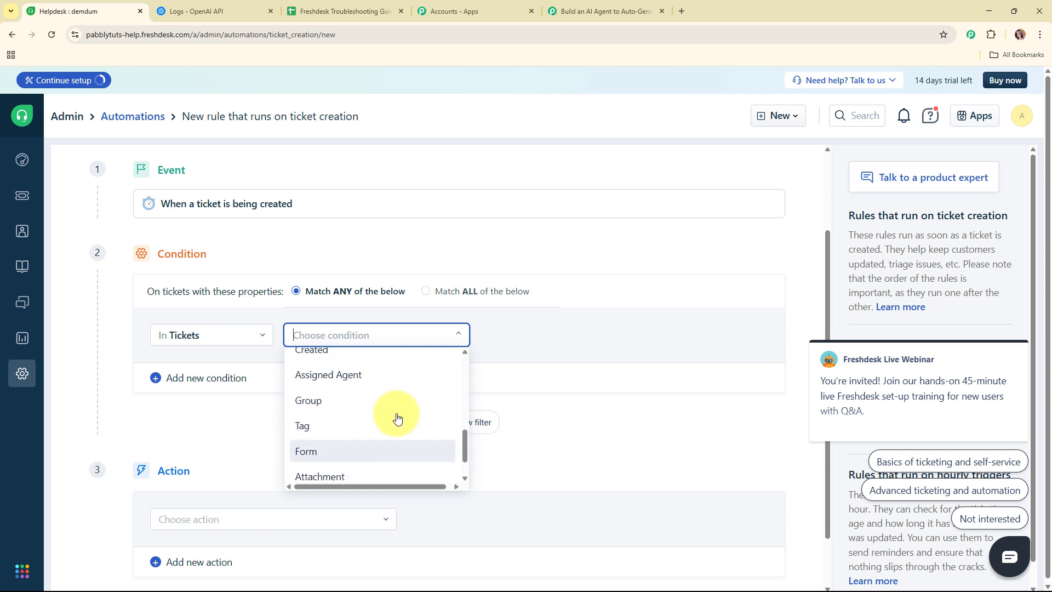
scroll(397, 418, up, 2)
scroll(397, 418, up, 2)
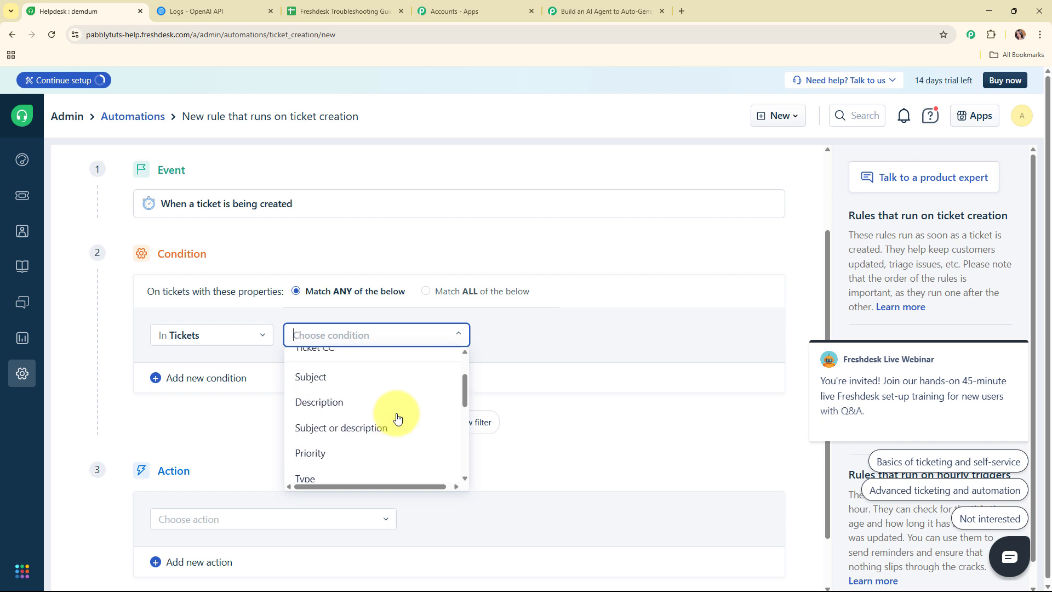
click(378, 450)
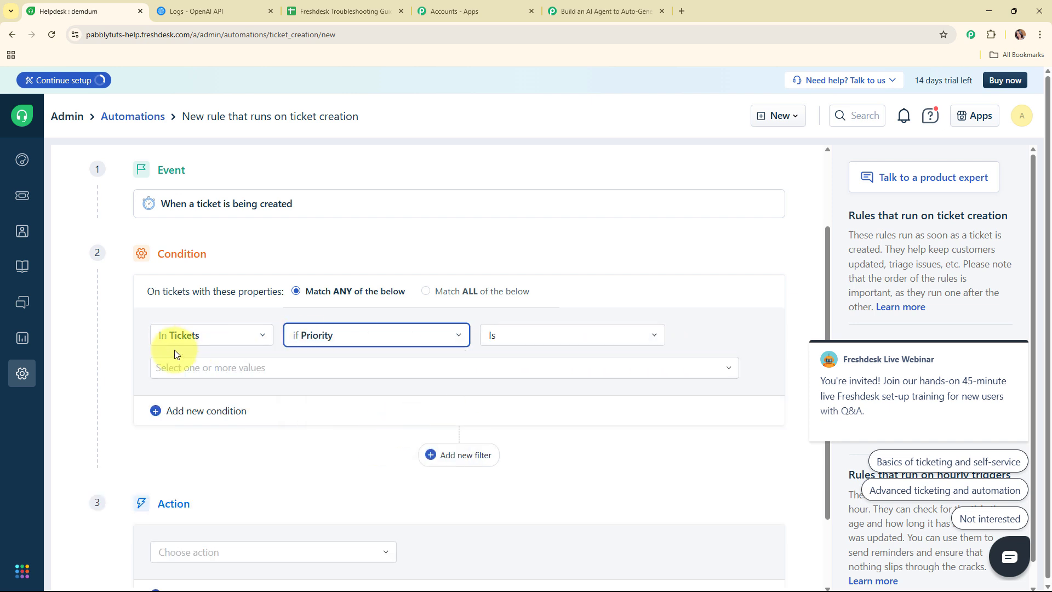
Match priorities High, Urgent, Medium and Low, removing an extra empty condition row.
click(270, 368)
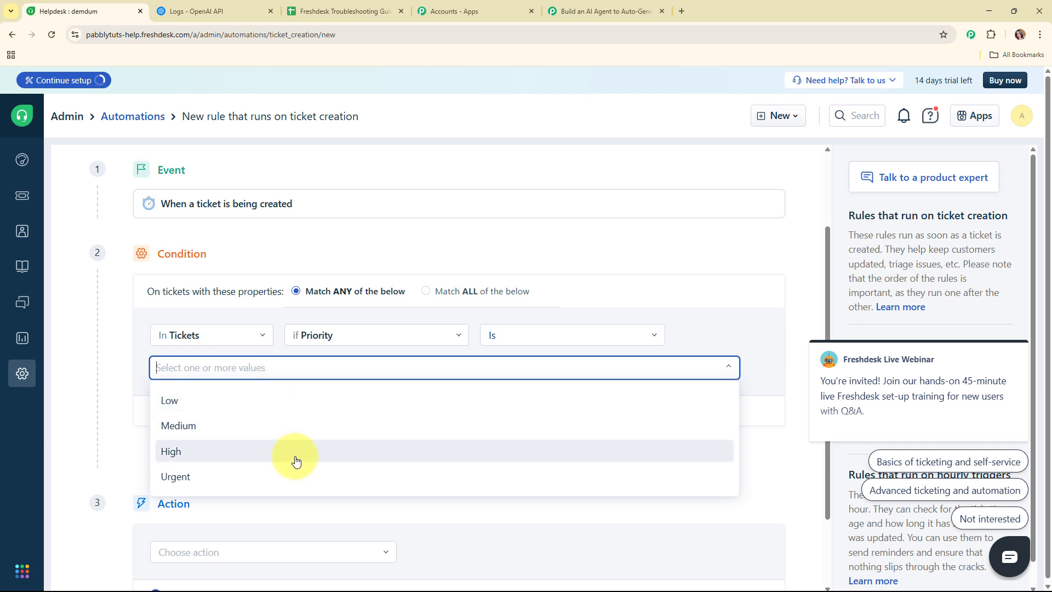
click(277, 454)
click(242, 369)
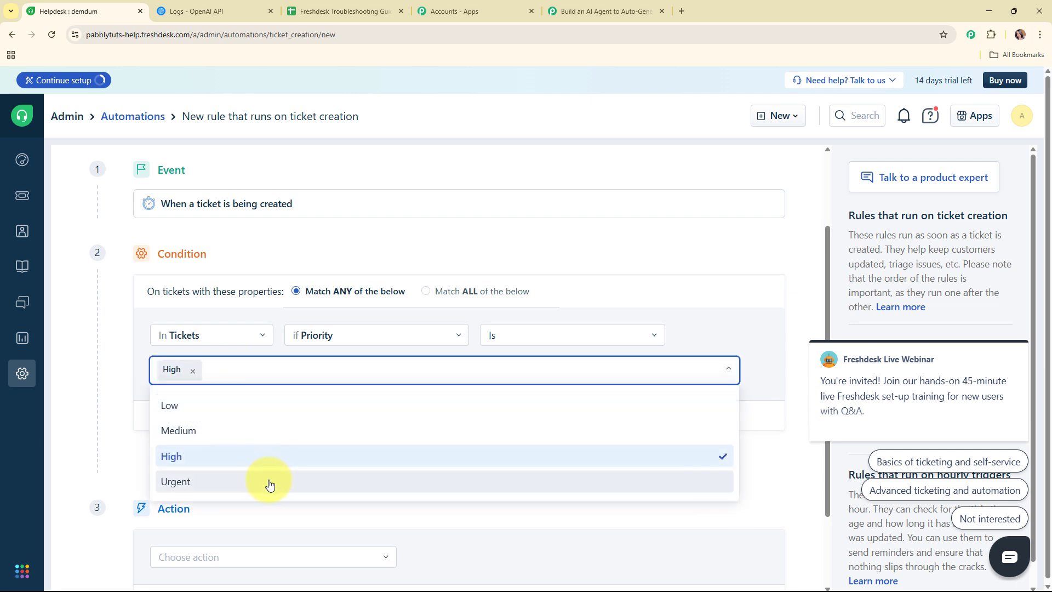
click(269, 482)
click(340, 371)
click(263, 430)
click(393, 367)
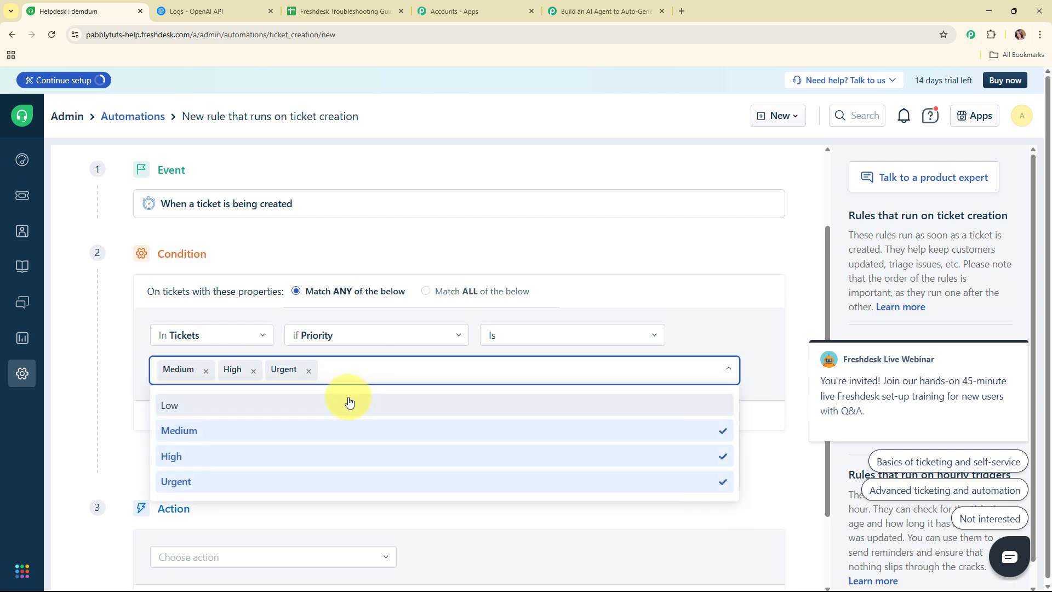
click(349, 404)
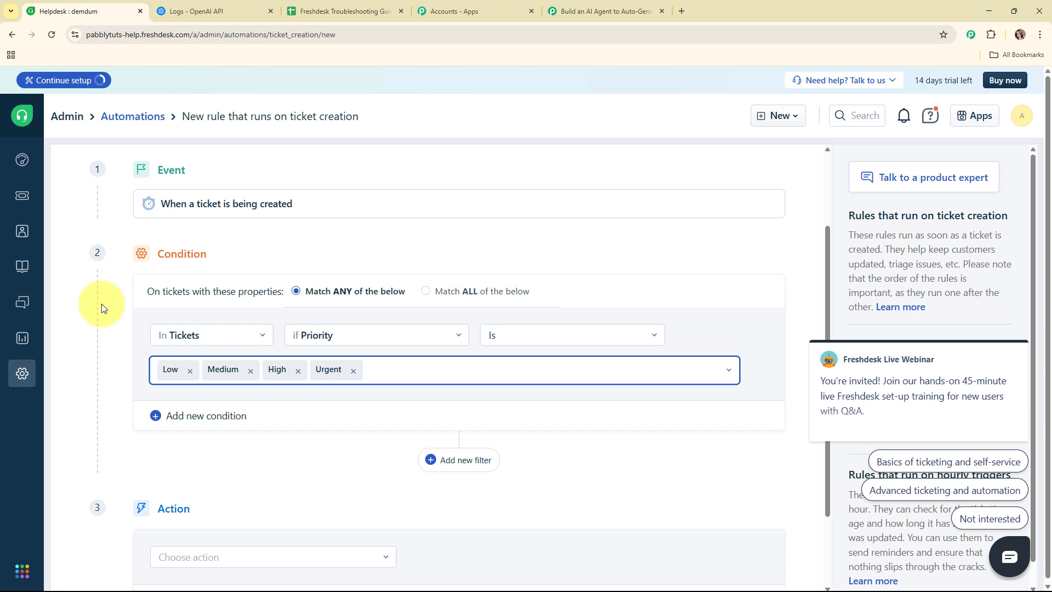
click(193, 416)
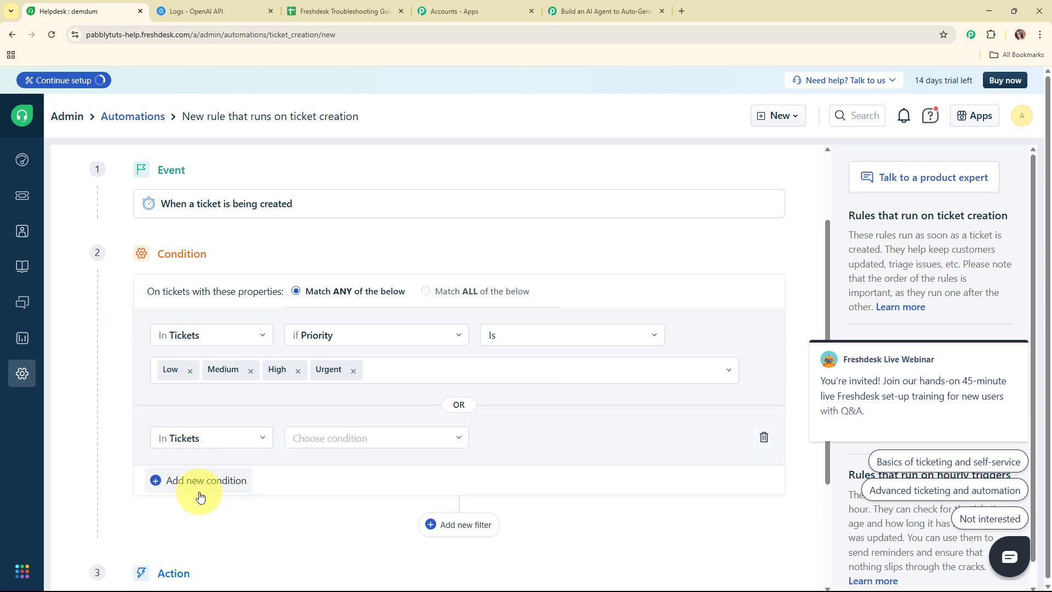
click(764, 437)
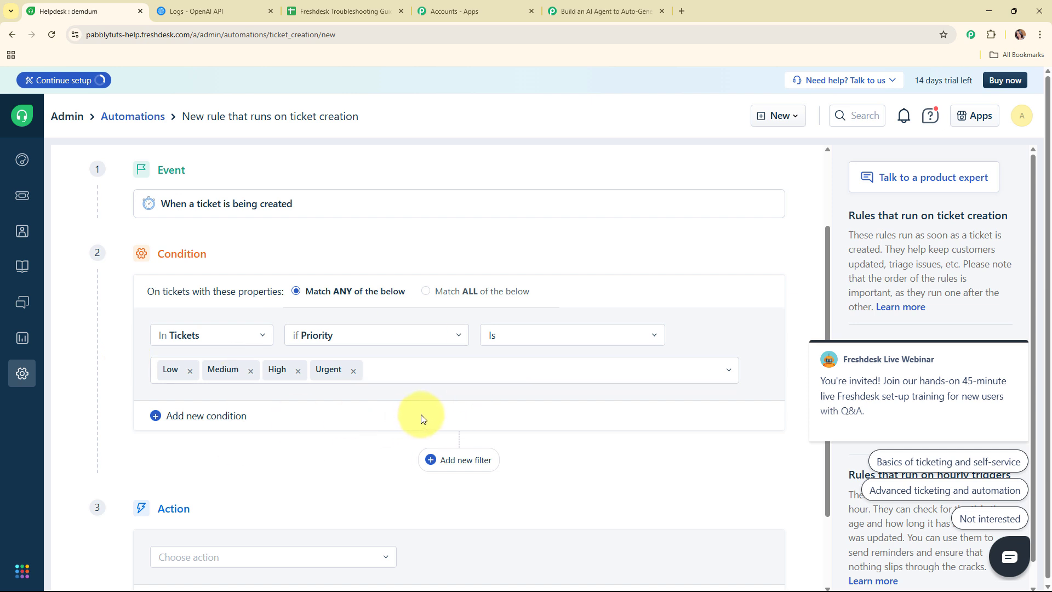
Set the rule action to Trigger webhook, POST, with the pasted Pabbly webhook URL.
scroll(421, 413, down, 2)
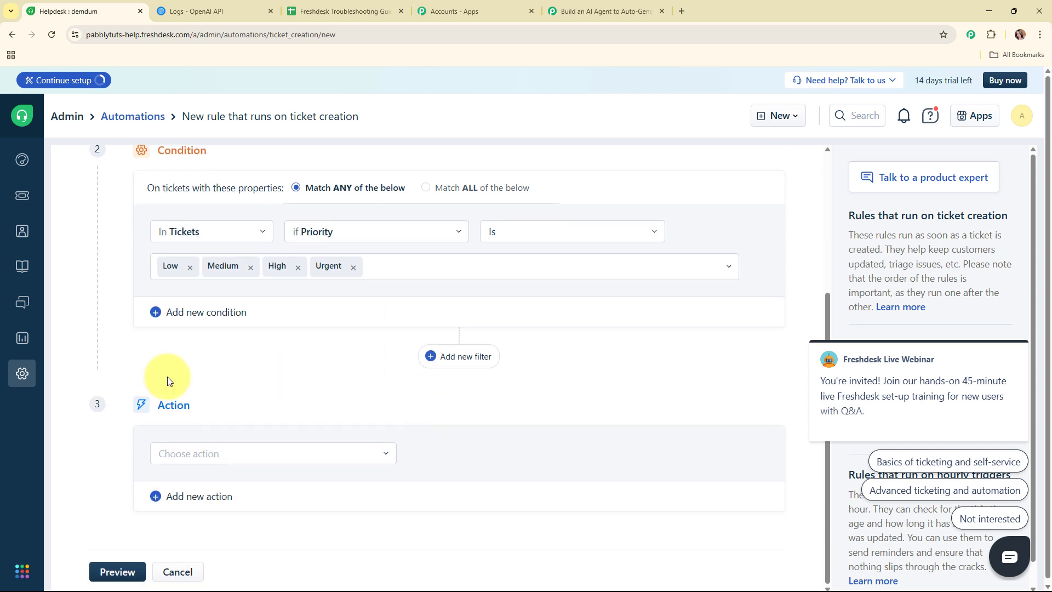
click(246, 454)
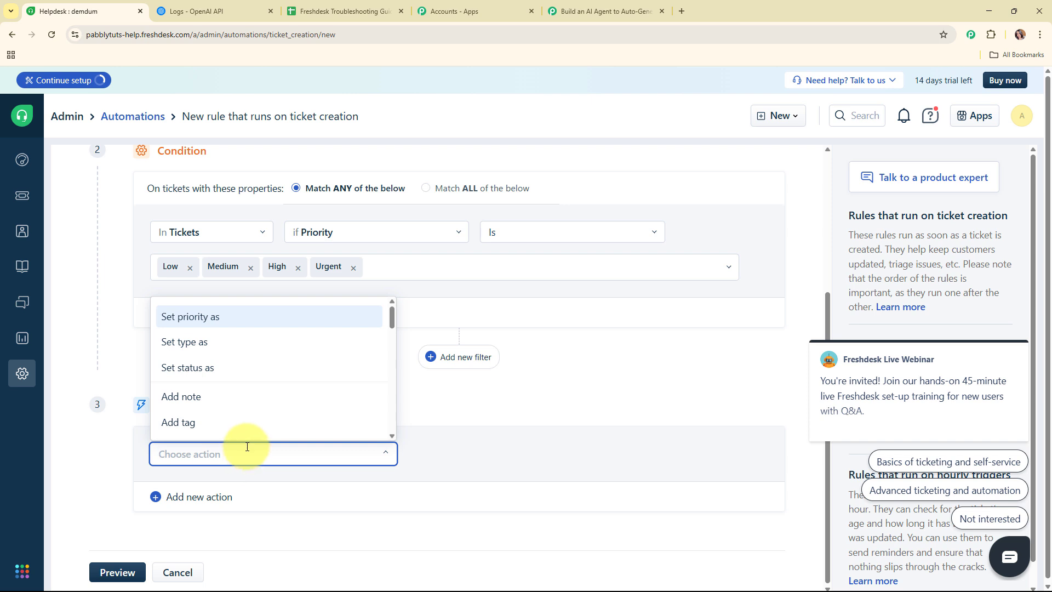
text(we)
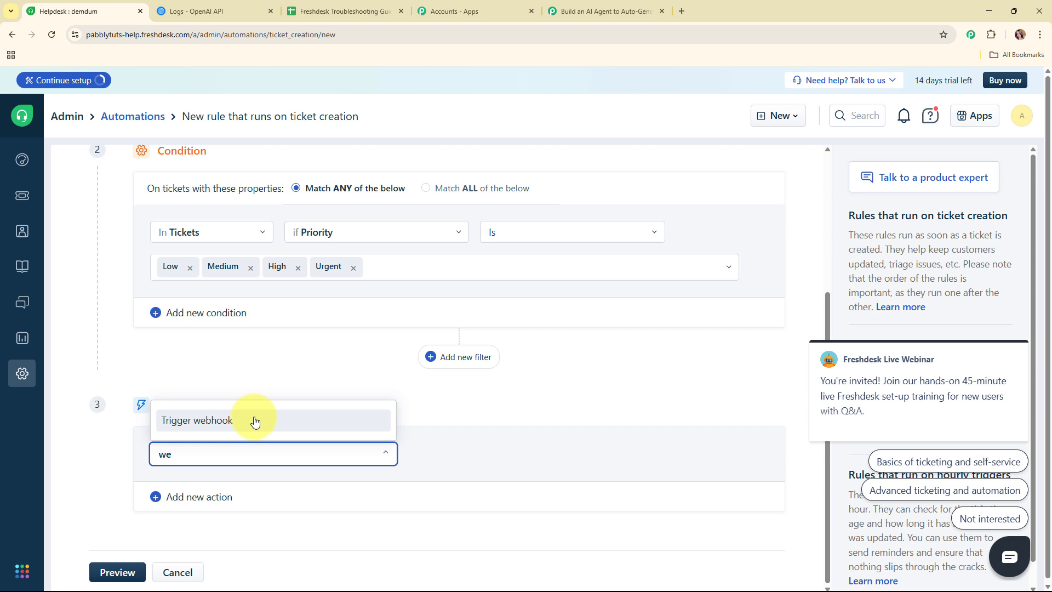
click(255, 420)
scroll(306, 387, down, 3)
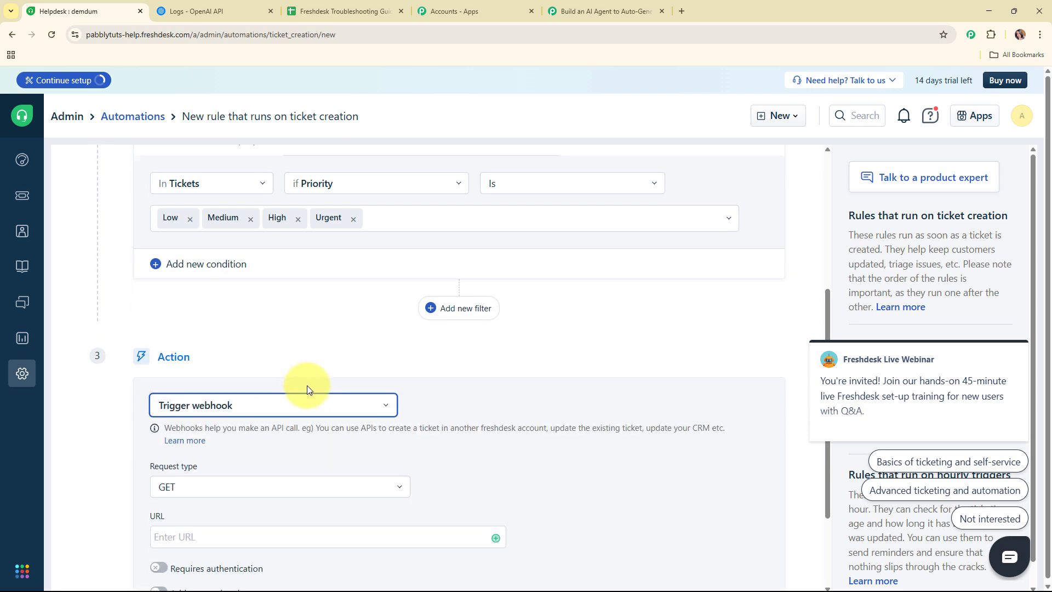
click(223, 357)
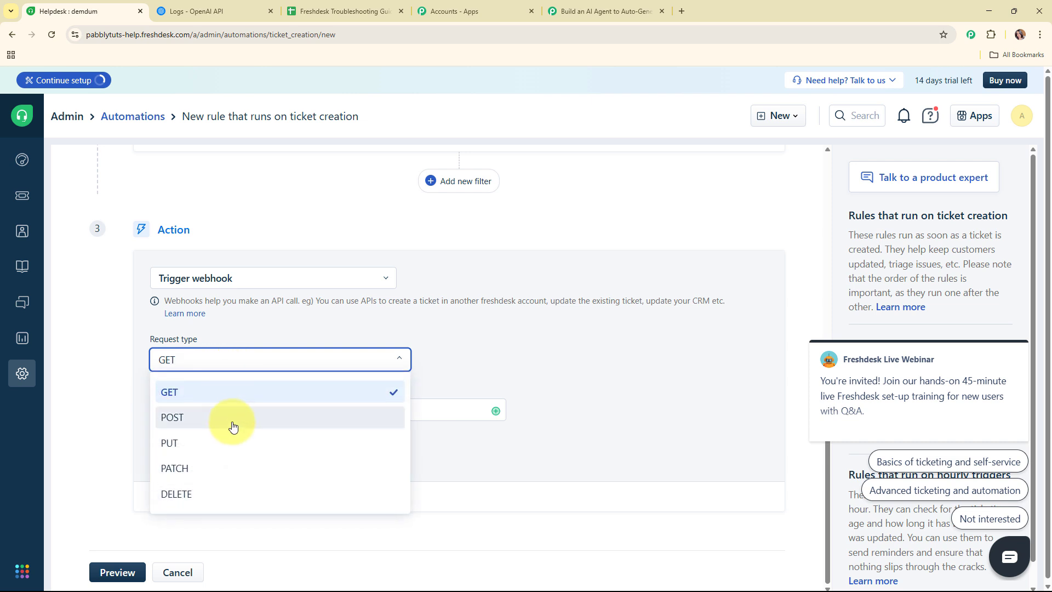
click(233, 428)
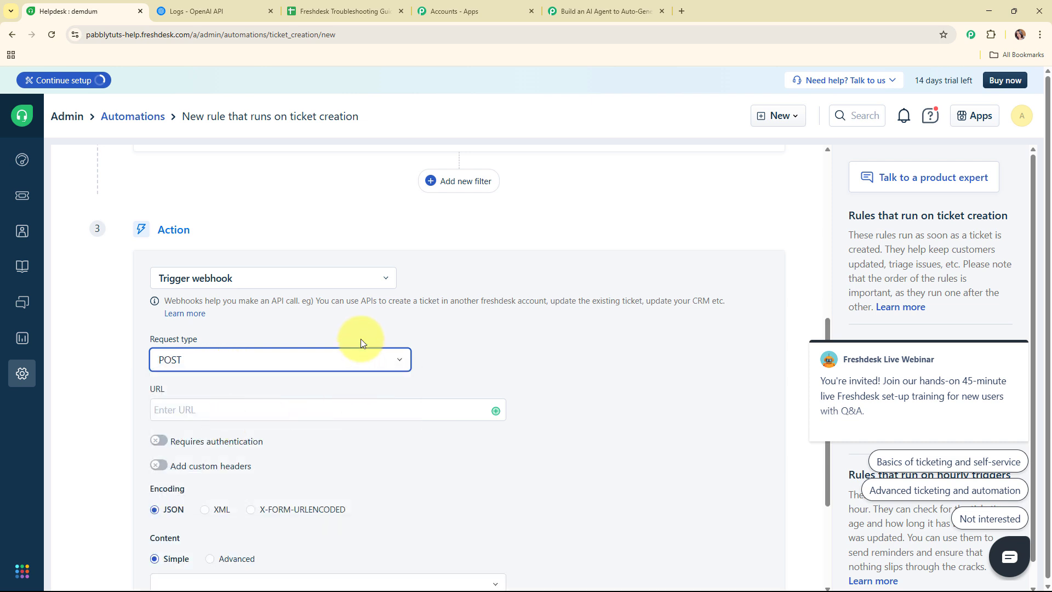
scroll(360, 343, down, 3)
click(295, 221)
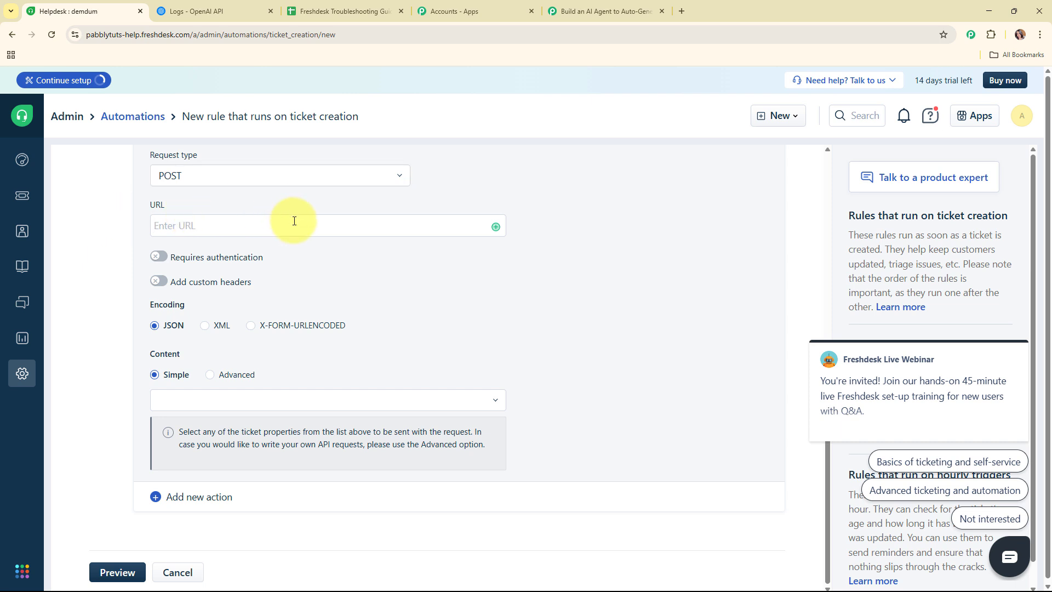
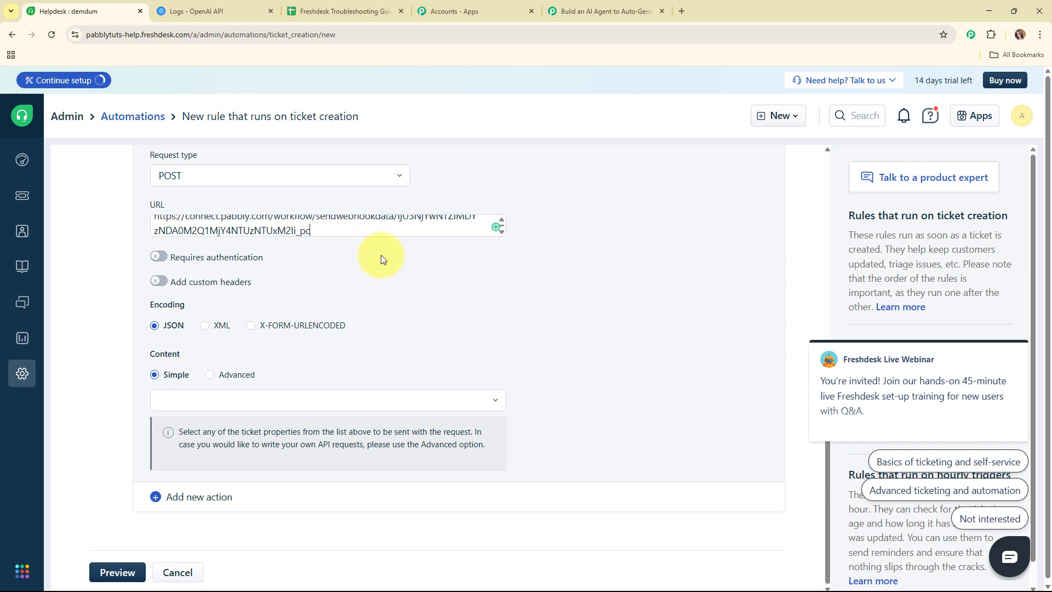
Add Ticket ID, Subject, Description and Ticket URL to the webhook content.
scroll(380, 255, down, 2)
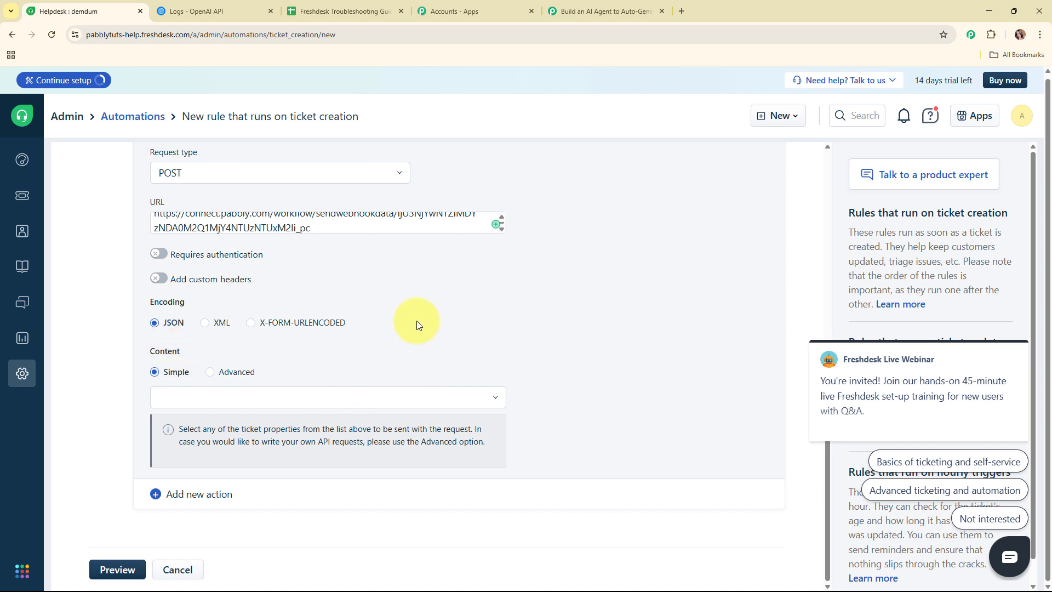
click(244, 396)
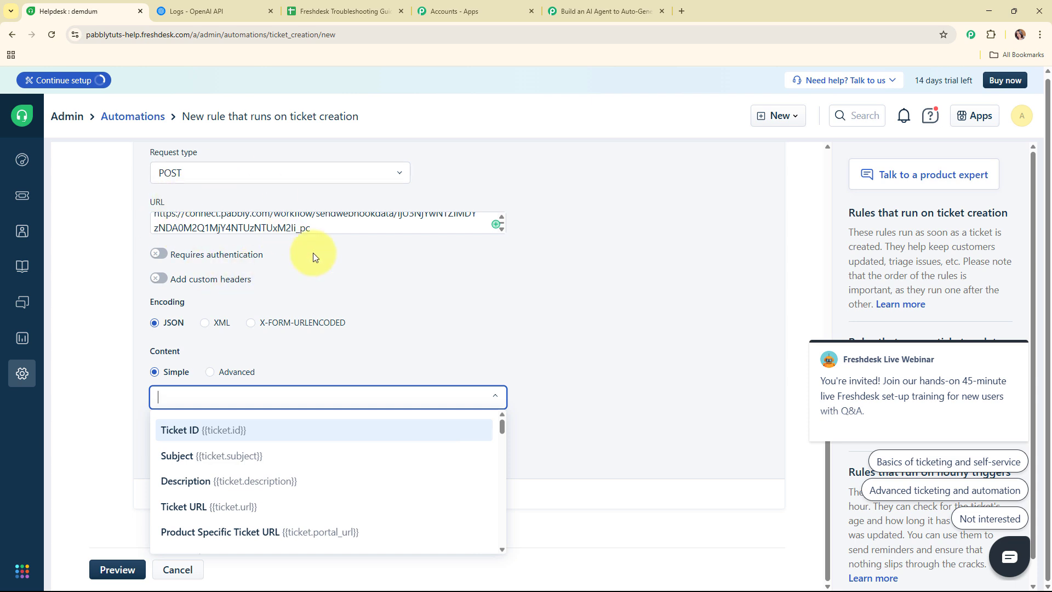
click(248, 431)
click(318, 396)
click(277, 459)
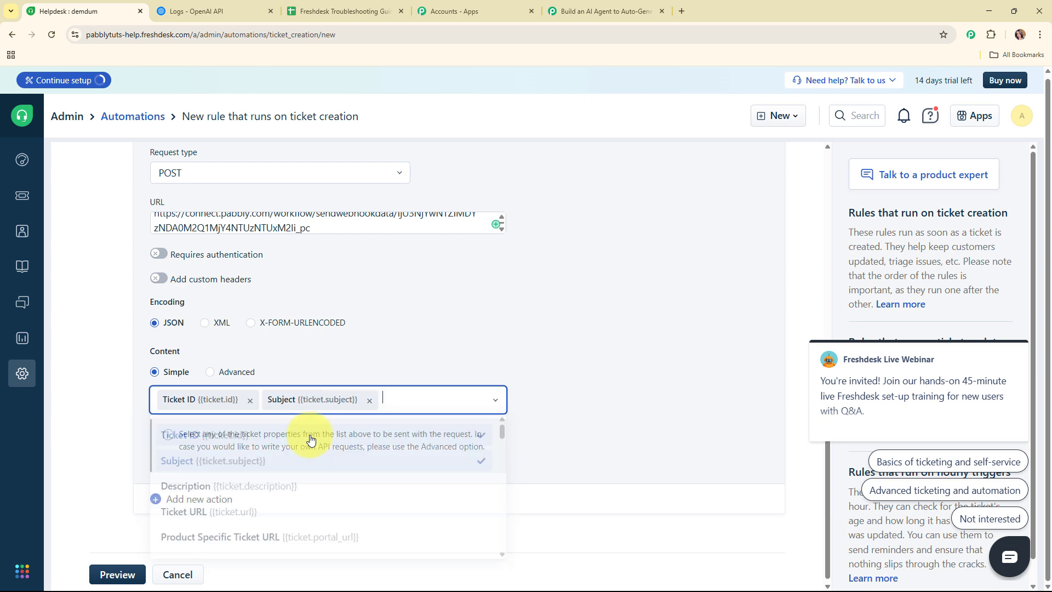
click(245, 404)
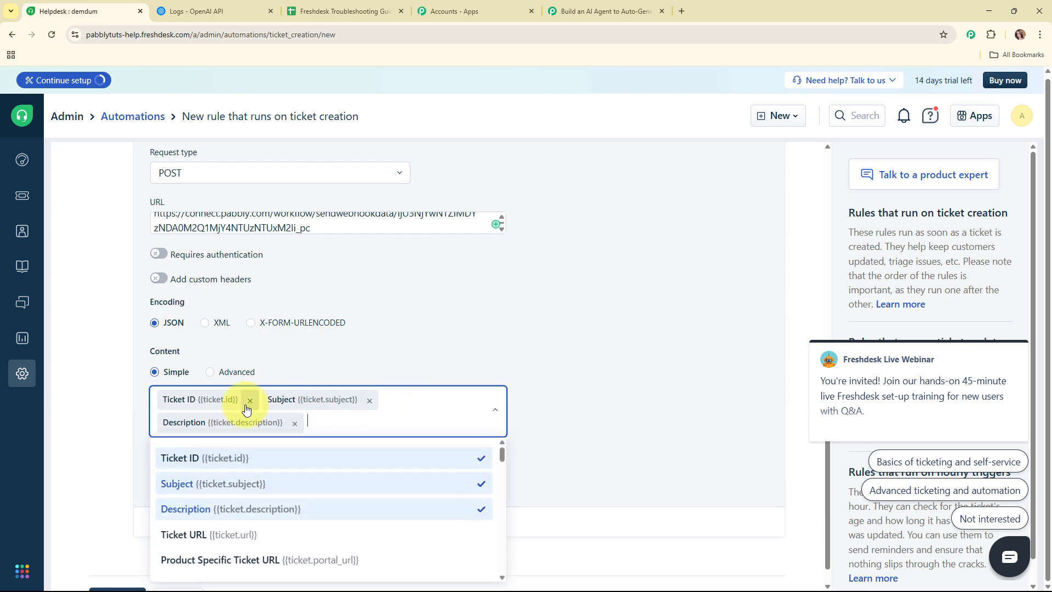
scroll(244, 405, down, 1)
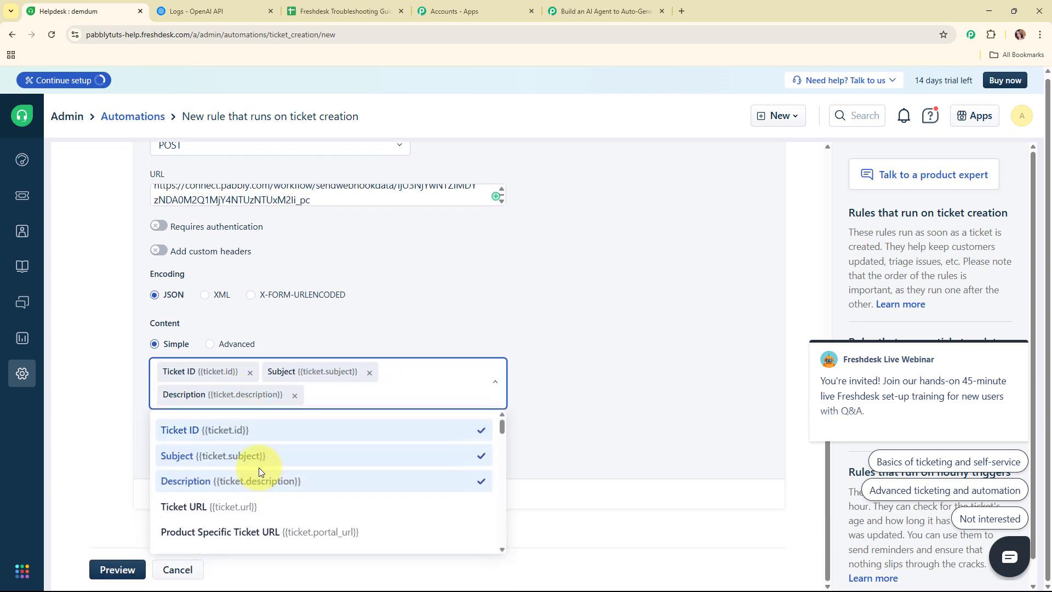
click(263, 509)
Add Priority, Contact Name and Contact Email to the webhook content.
click(451, 402)
scroll(255, 463, down, 5)
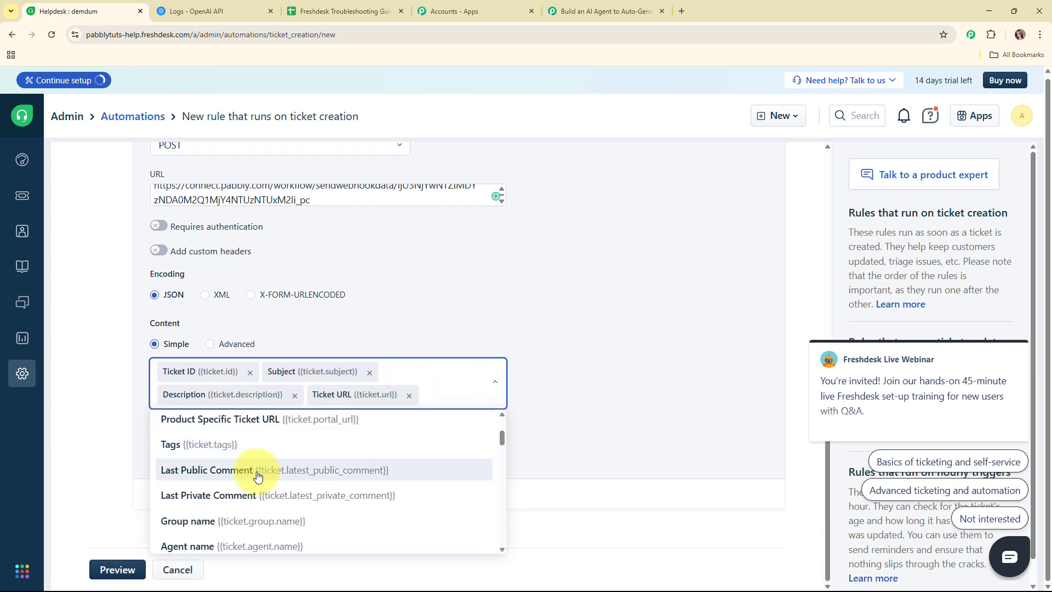
click(256, 454)
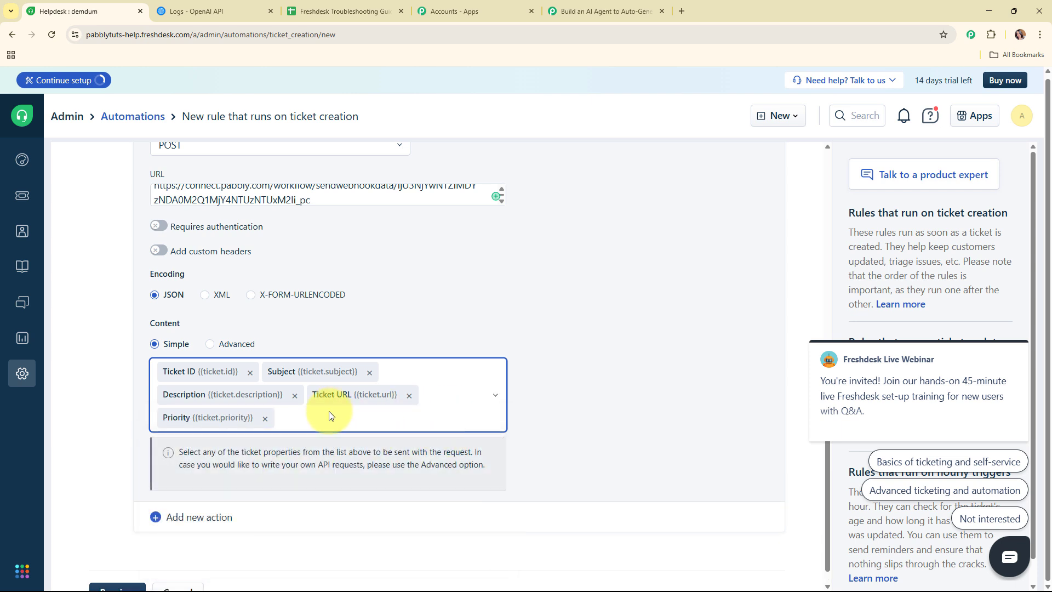
click(395, 414)
scroll(251, 474, down, 4)
scroll(253, 474, down, 8)
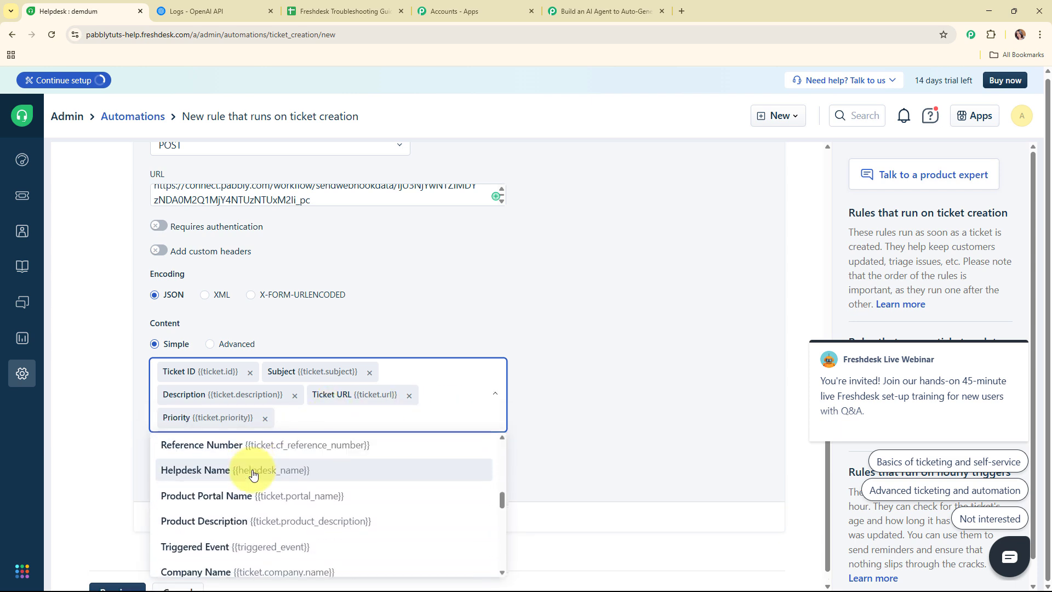
click(253, 474)
click(470, 418)
scroll(281, 510, down, 15)
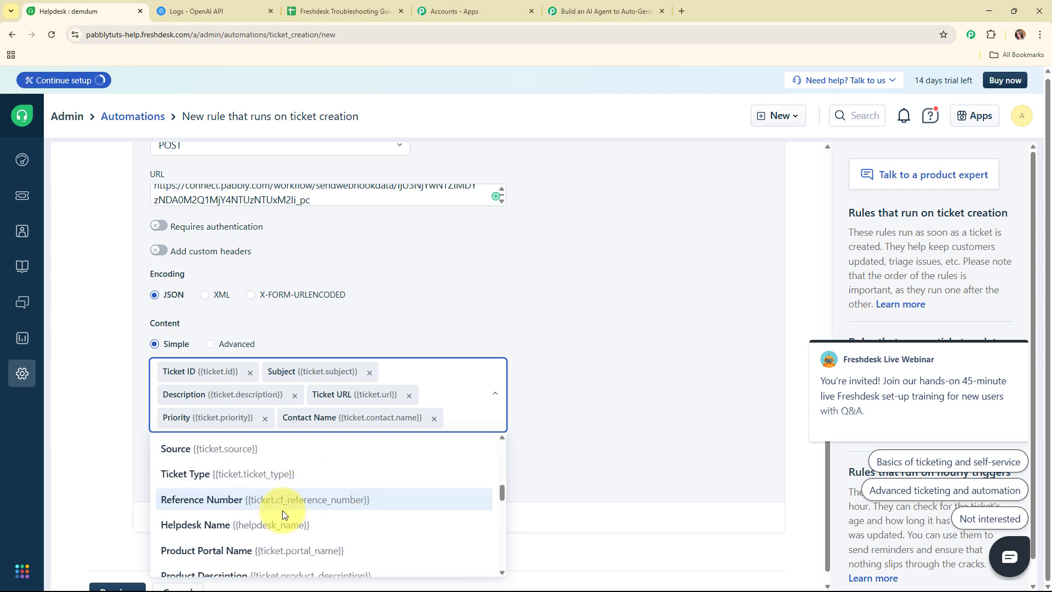
click(281, 510)
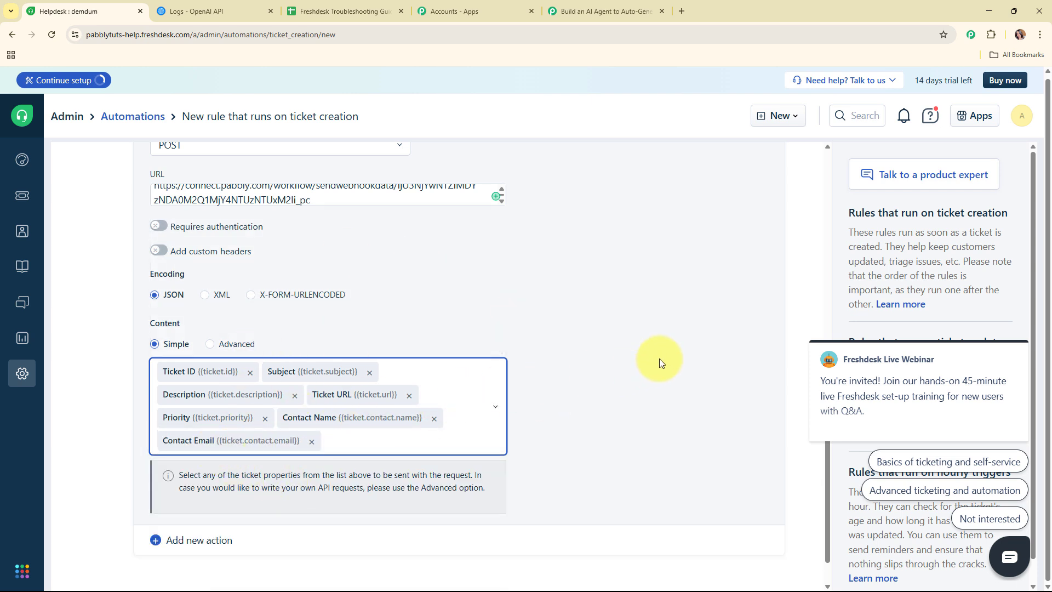
scroll(715, 278, down, 1)
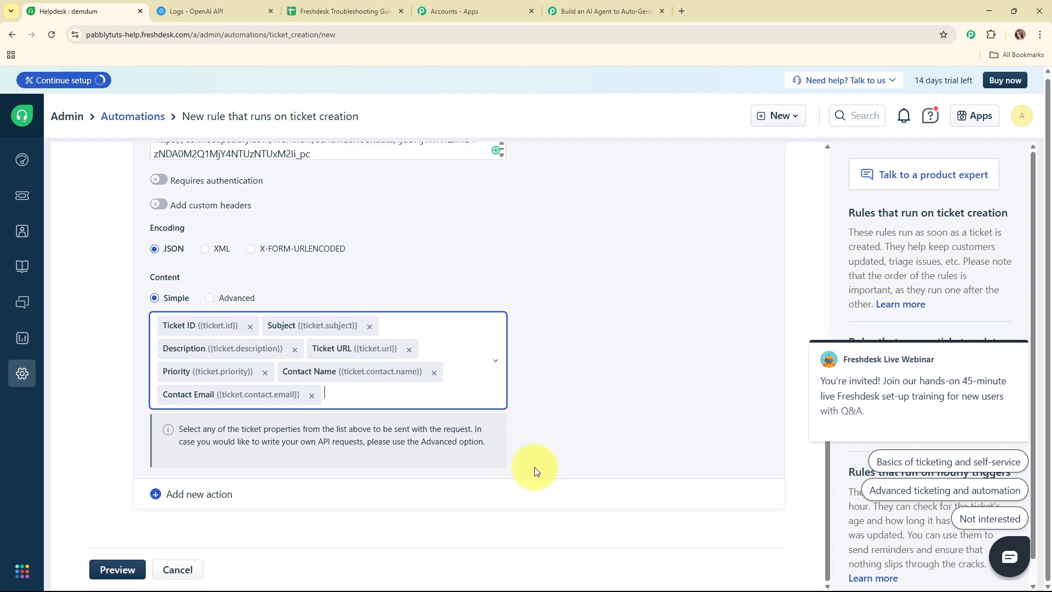
Preview, save and enable the Support Ticket rule, disable the Testing rule, and return to Pabbly.
click(108, 570)
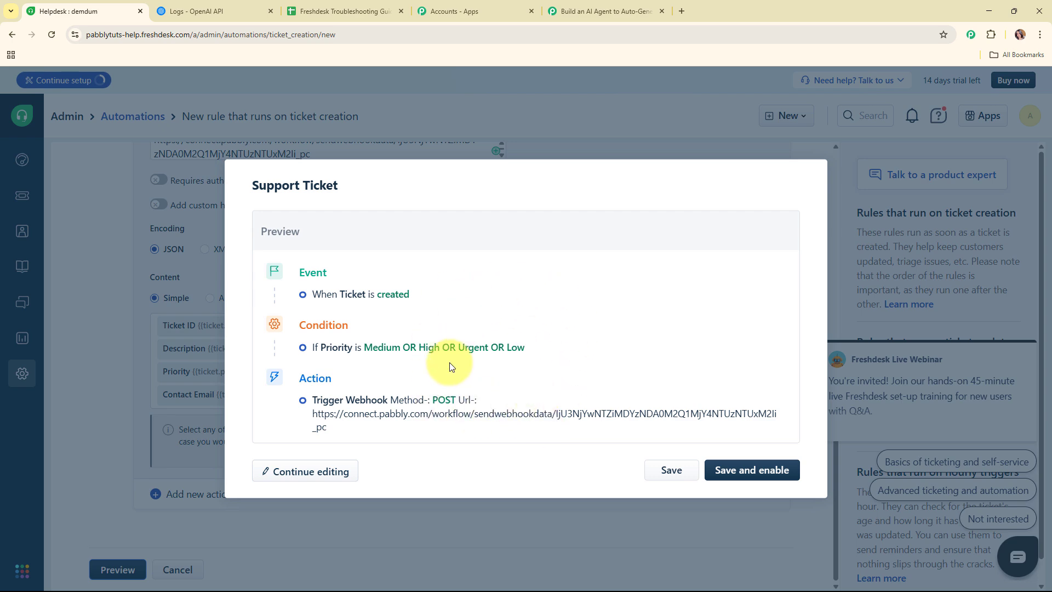
click(752, 469)
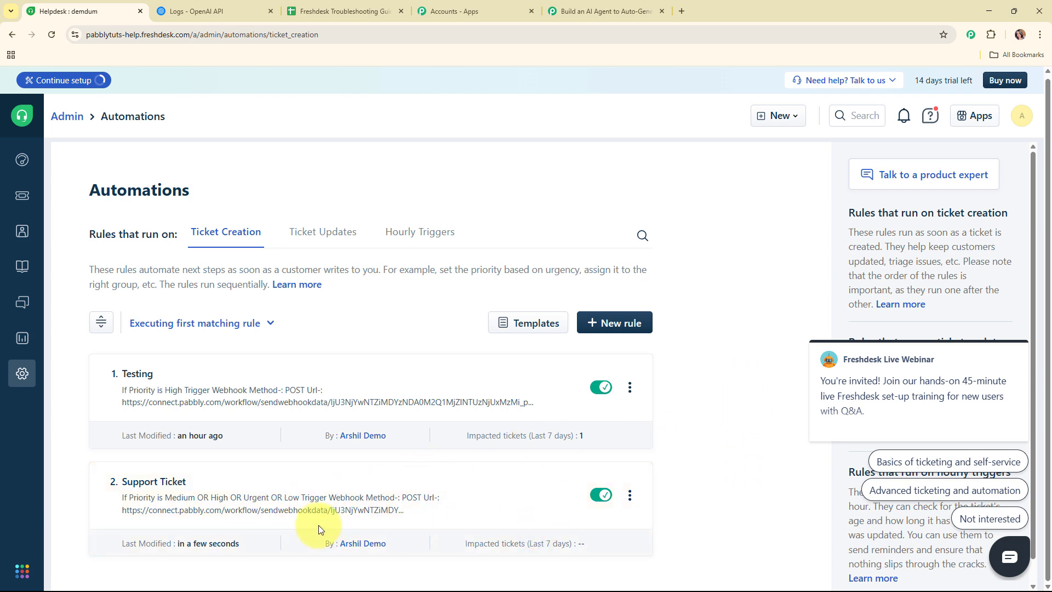
click(603, 388)
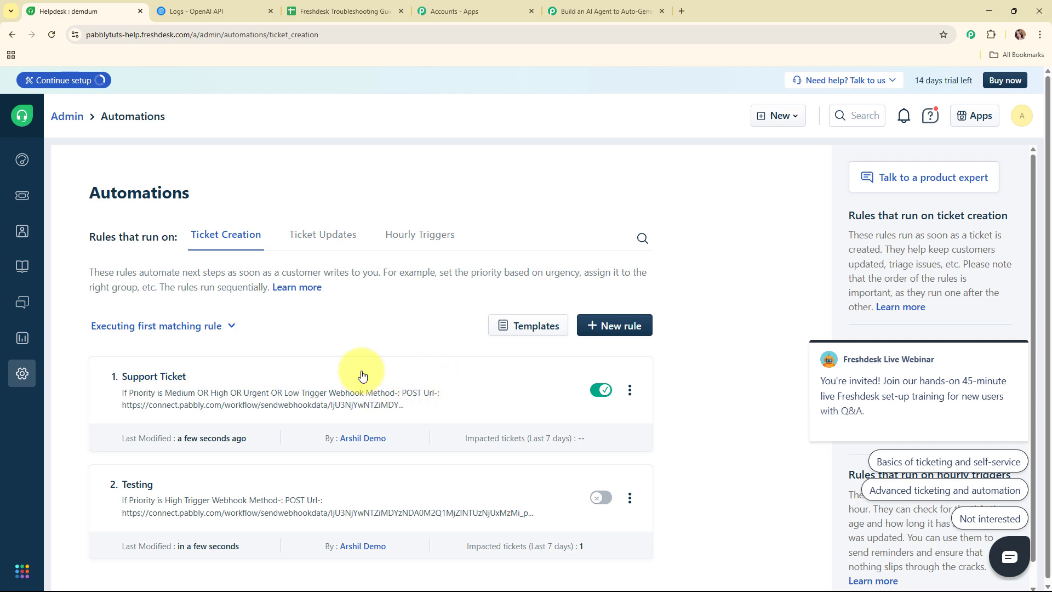
click(600, 6)
scroll(453, 272, down, 3)
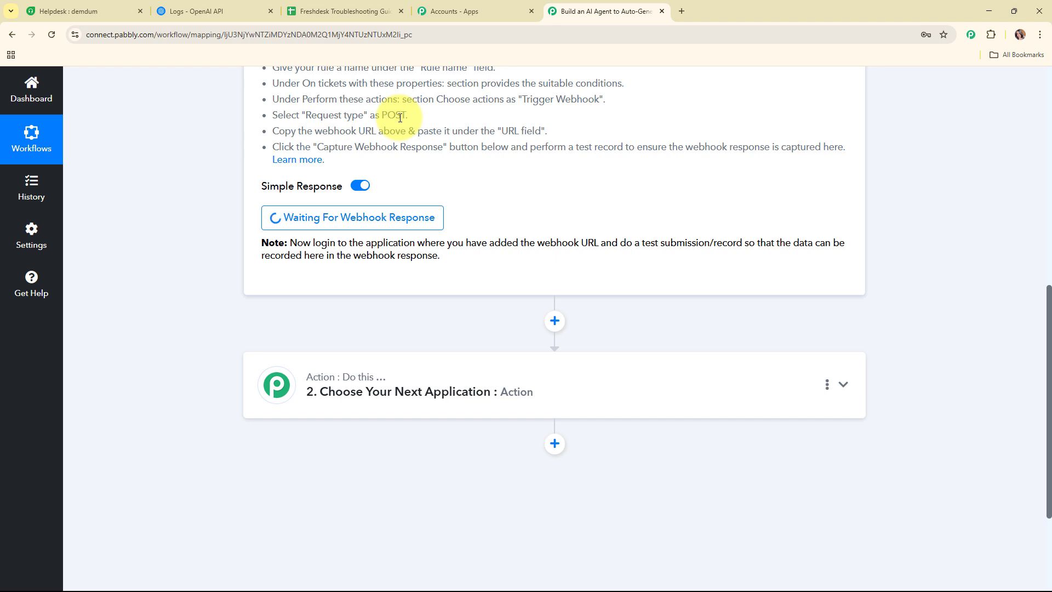
Switch to the incognito window showing the Freshdesk support portal.
key(alt+Tab)
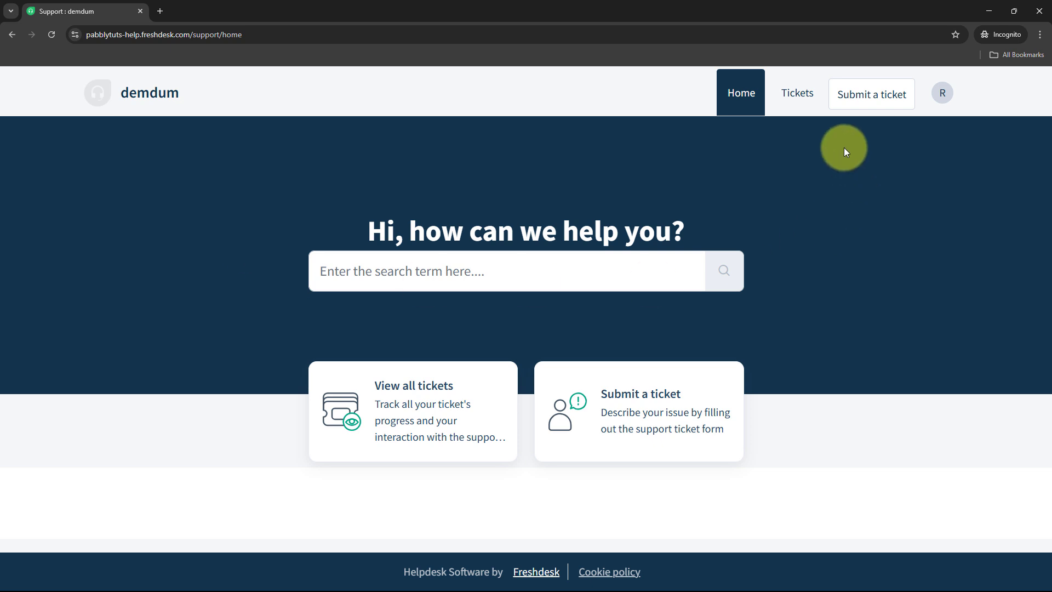
Open the new ticket form and enter the subject 'Unable to reset password'.
click(871, 98)
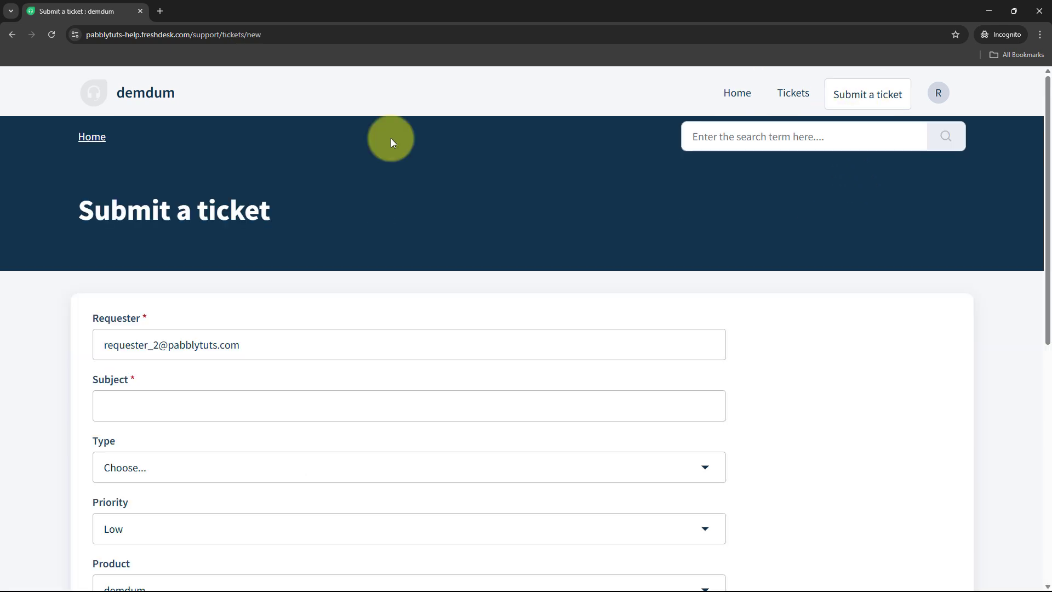
scroll(470, 166, down, 2)
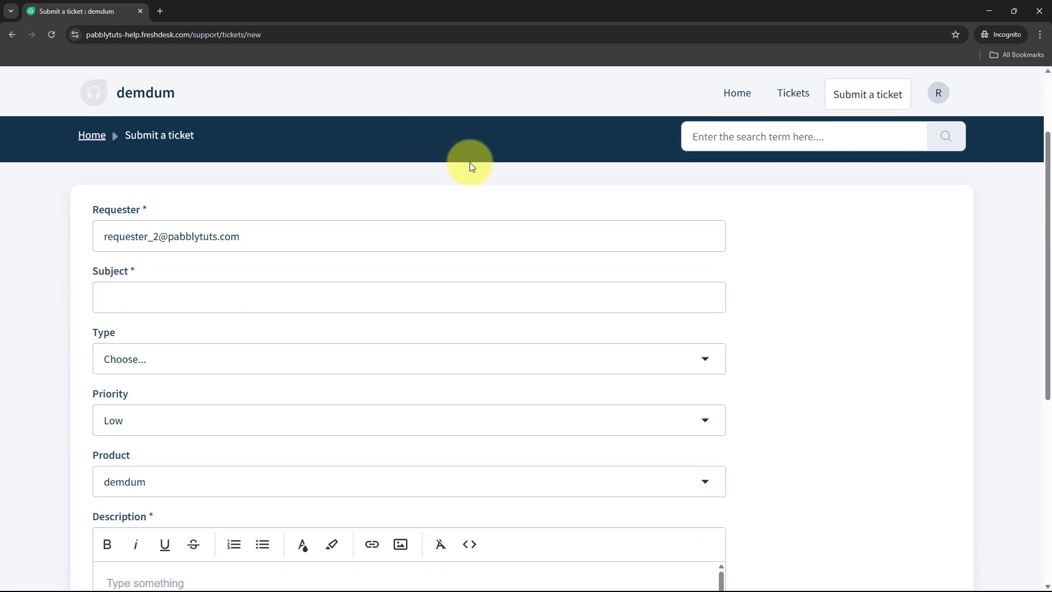
scroll(393, 208, down, 1)
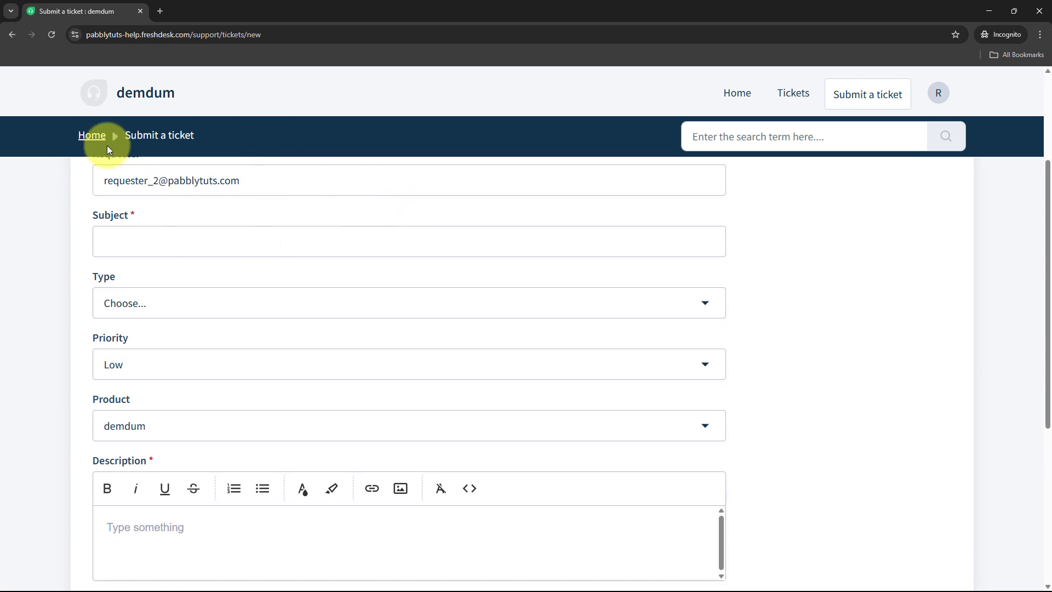
click(243, 243)
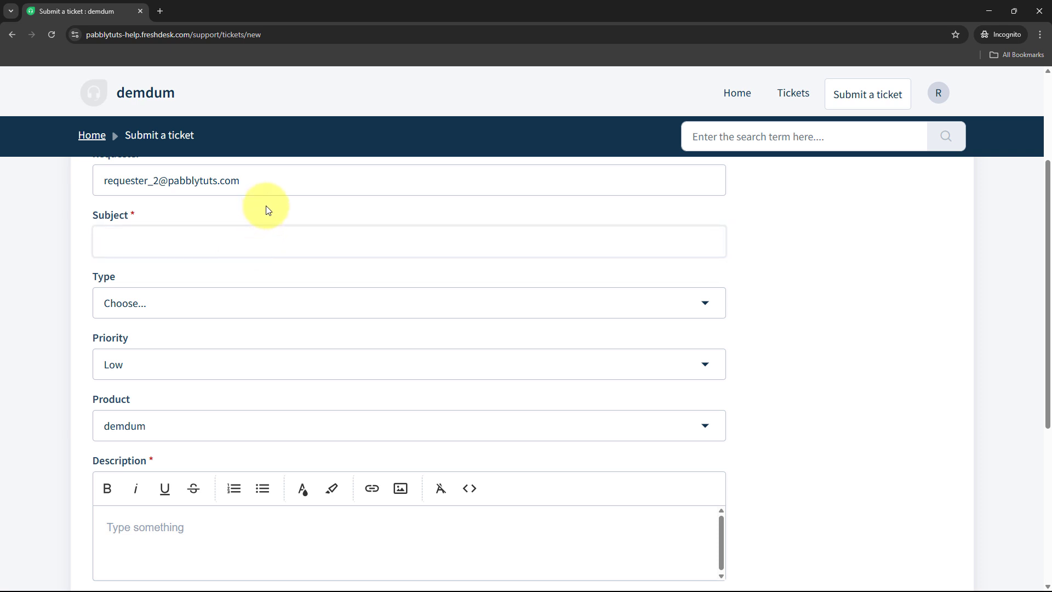
text(Unable to reset password)
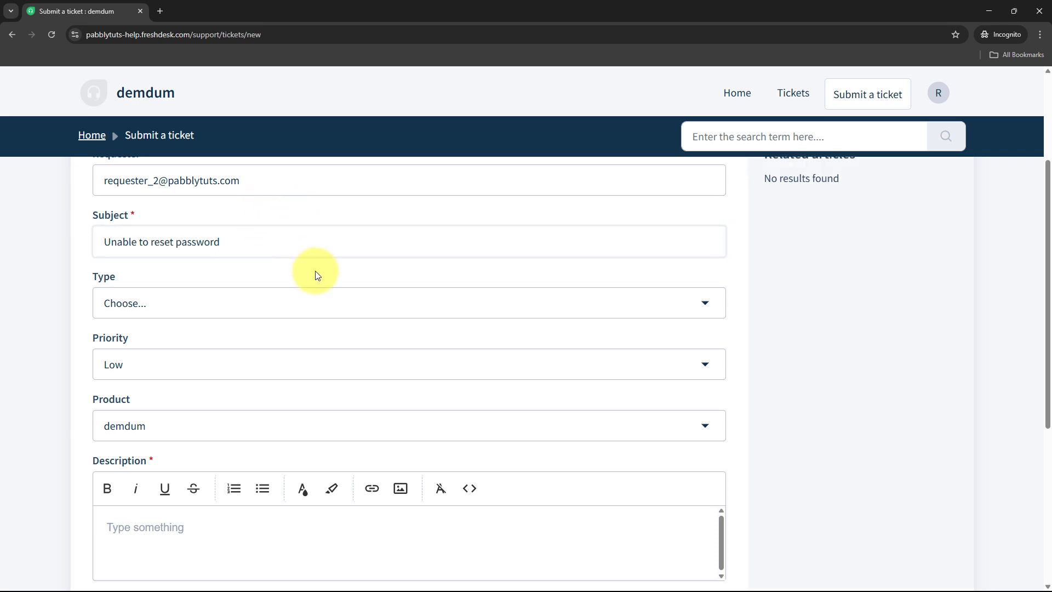
Set the ticket type to Problem, priority to High, and product to demdum.
click(331, 311)
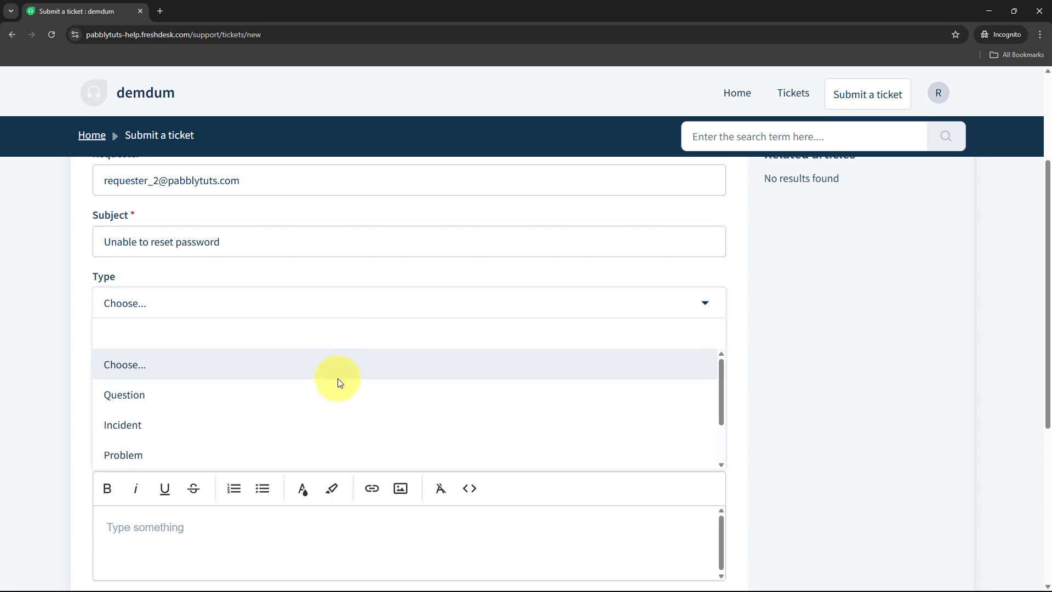
scroll(338, 391, down, 1)
scroll(338, 393, down, 1)
click(241, 396)
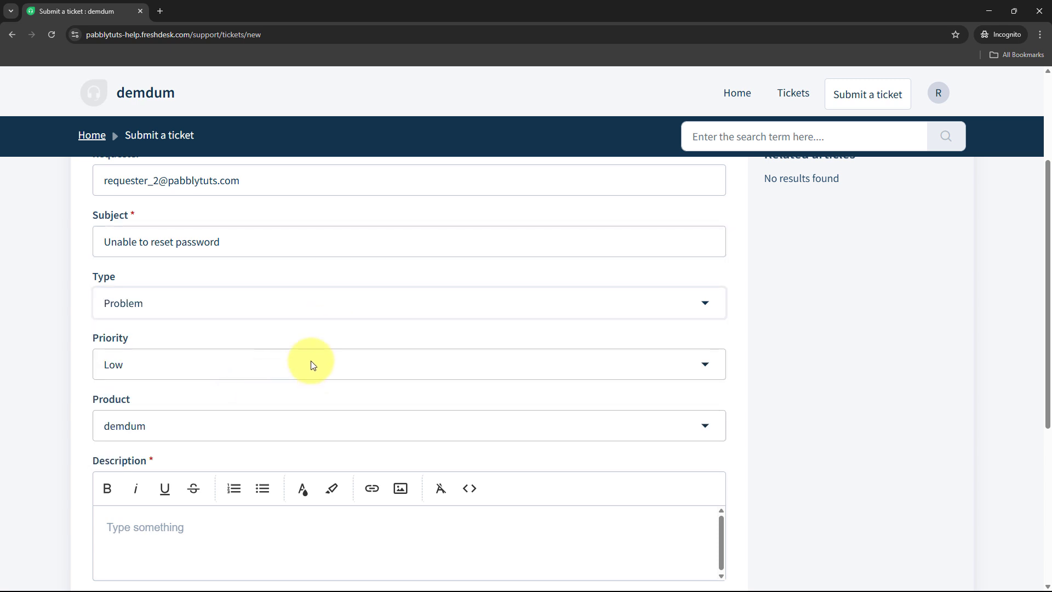
scroll(275, 262, down, 3)
click(268, 200)
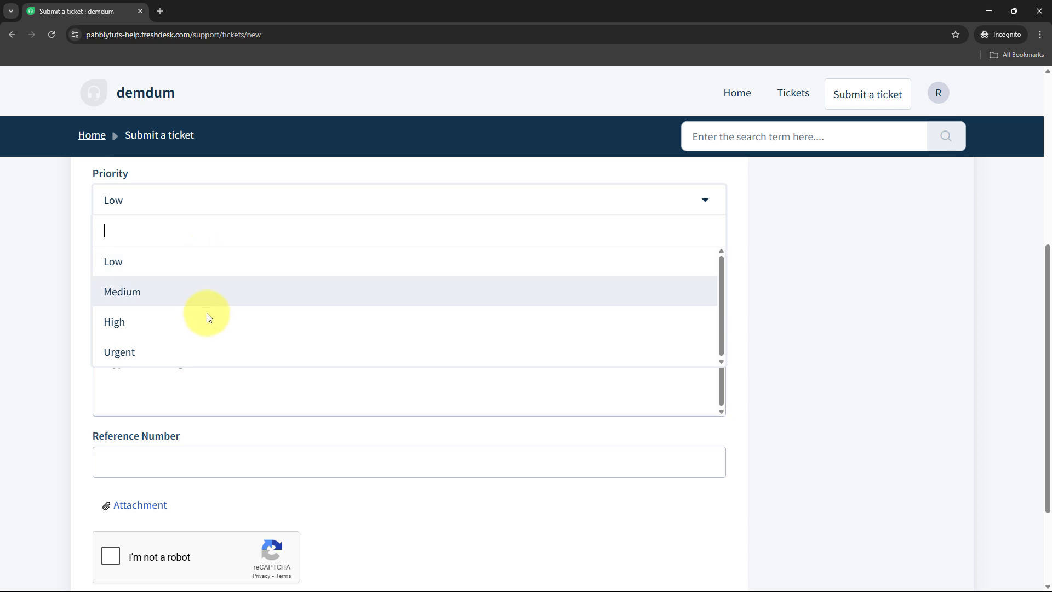
click(207, 323)
click(218, 269)
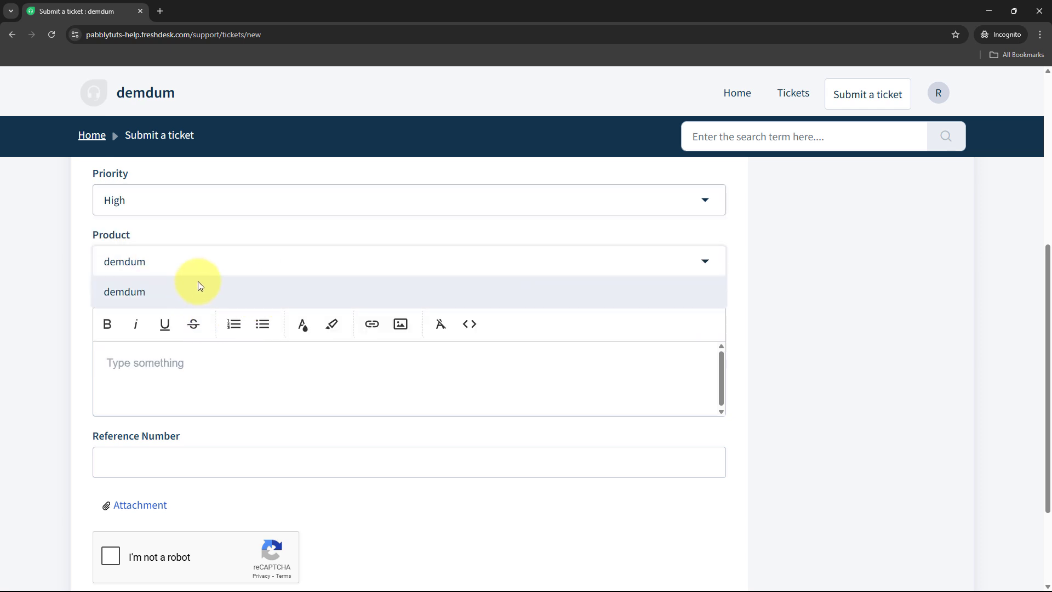
click(201, 289)
Paste the password-reset problem description and submit the ticket.
scroll(312, 277, down, 2)
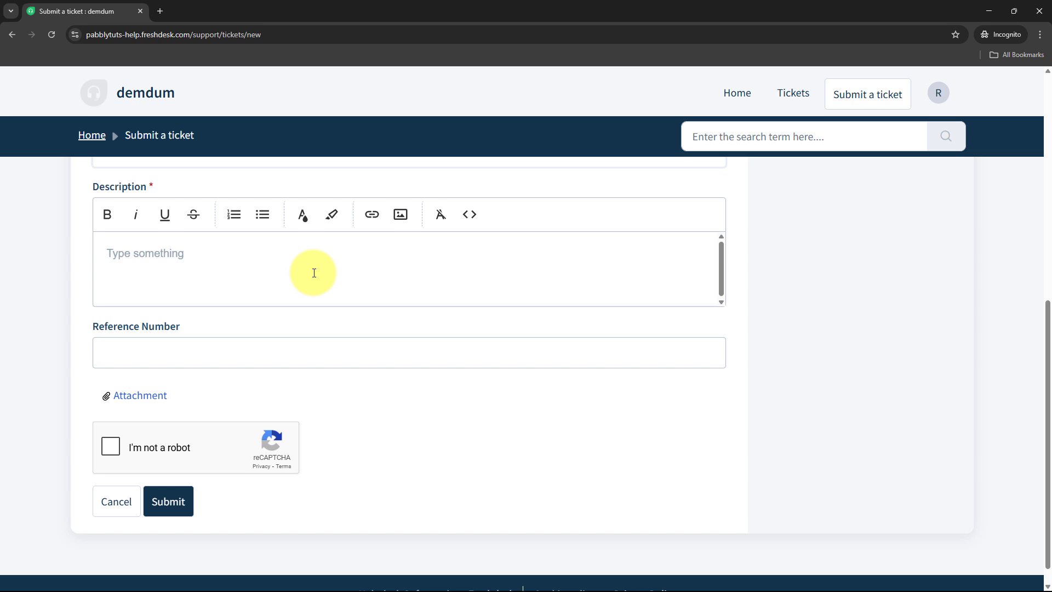
click(314, 273)
key(ctrl+v)
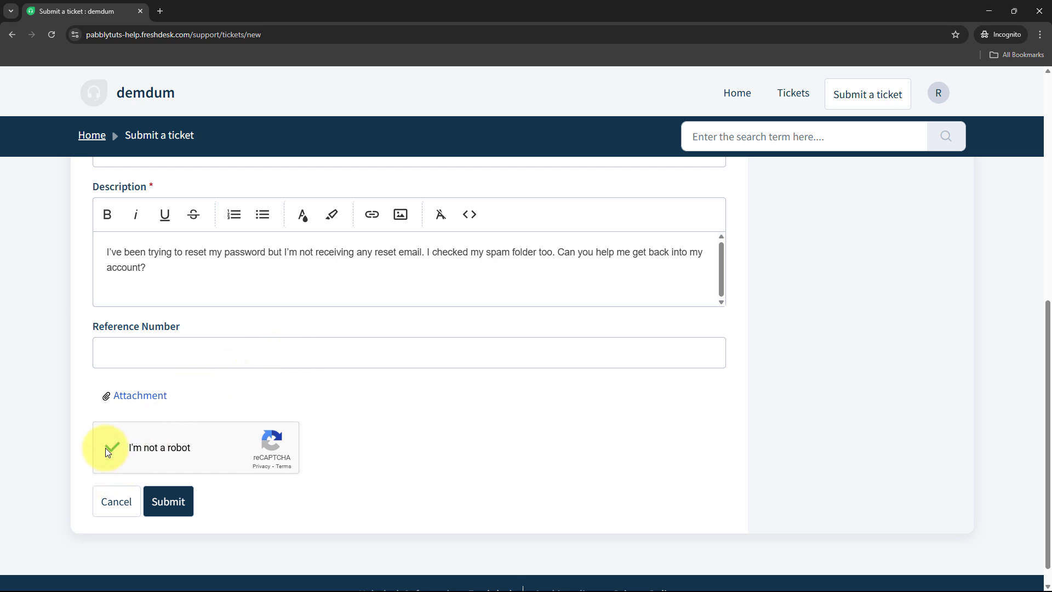
click(166, 504)
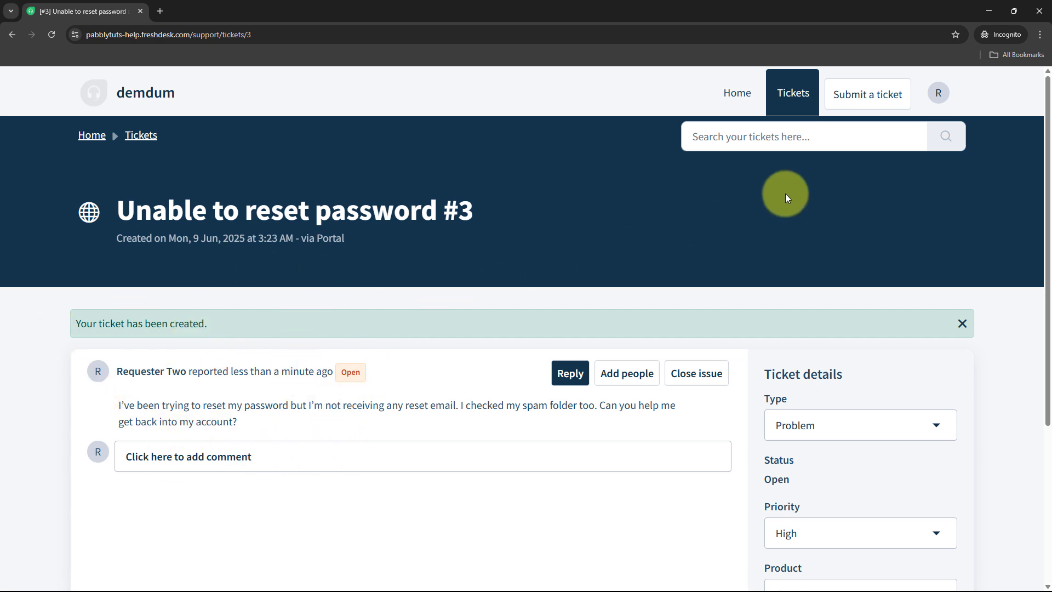
In Pabbly Connect, review the captured ticket subject, description and contact email in the webhook response.
key(alt+Tab)
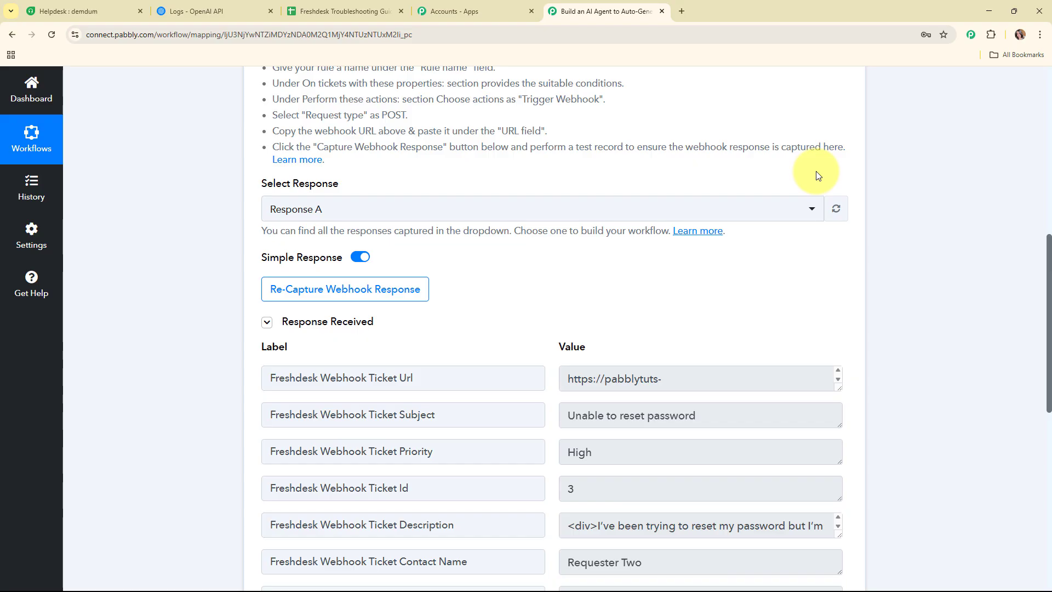
scroll(875, 252, down, 2)
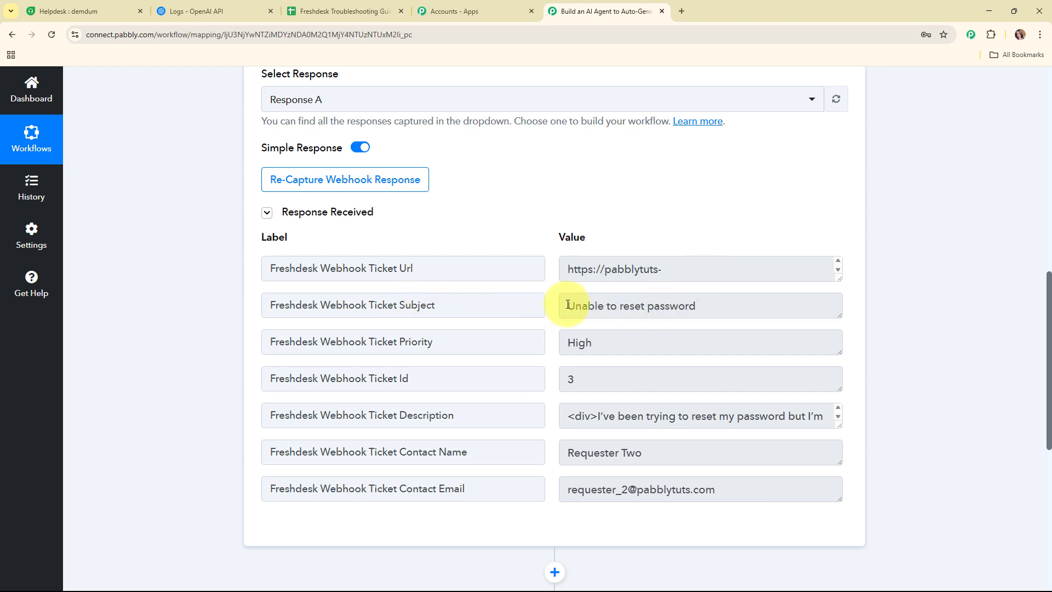
drag(567, 305, 706, 300)
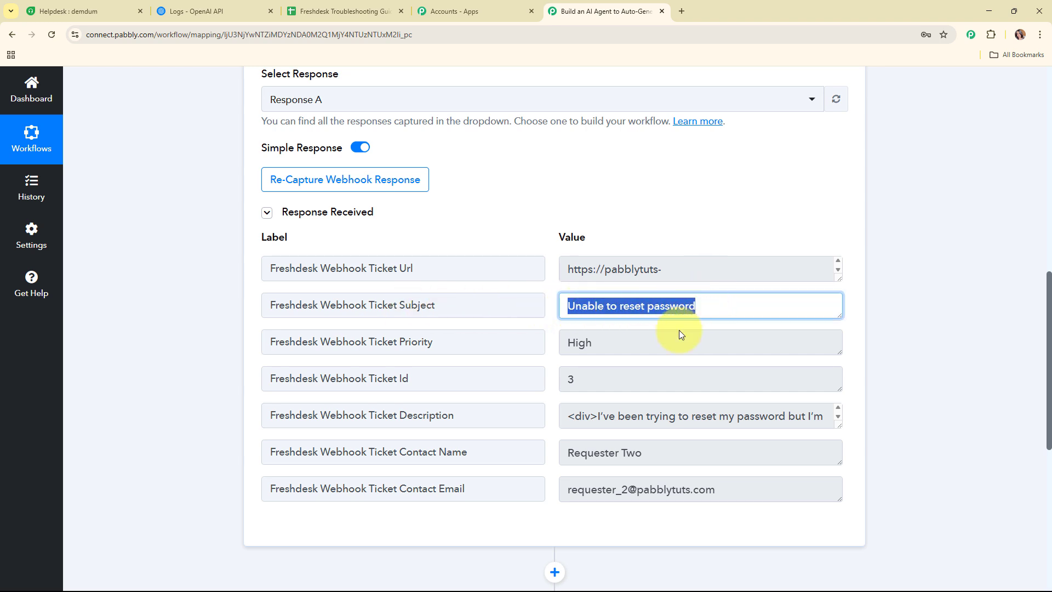
drag(624, 344, 535, 354)
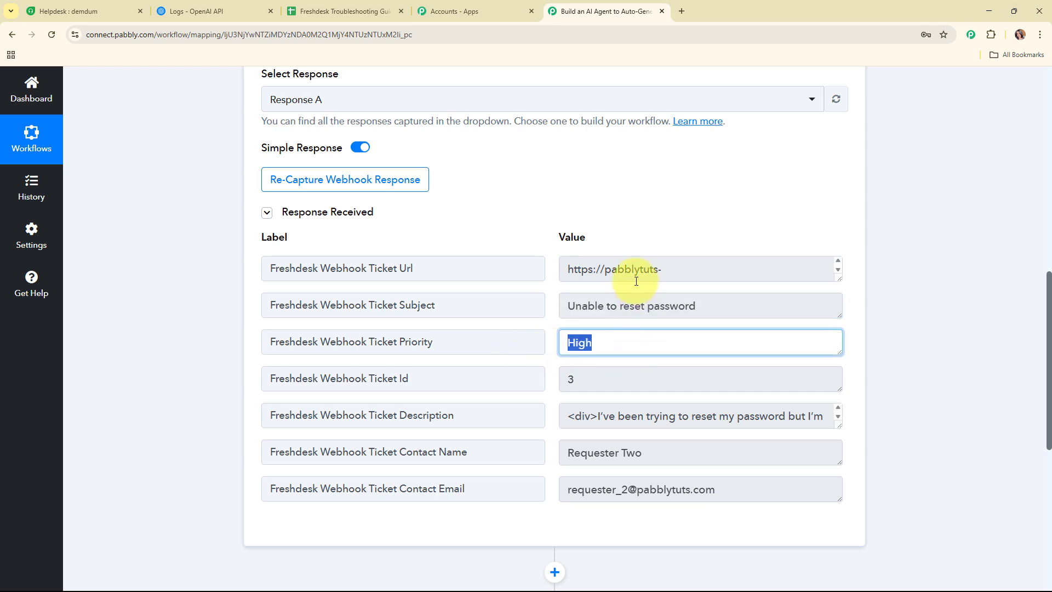
scroll(627, 268, down, 1)
scroll(645, 371, down, 1)
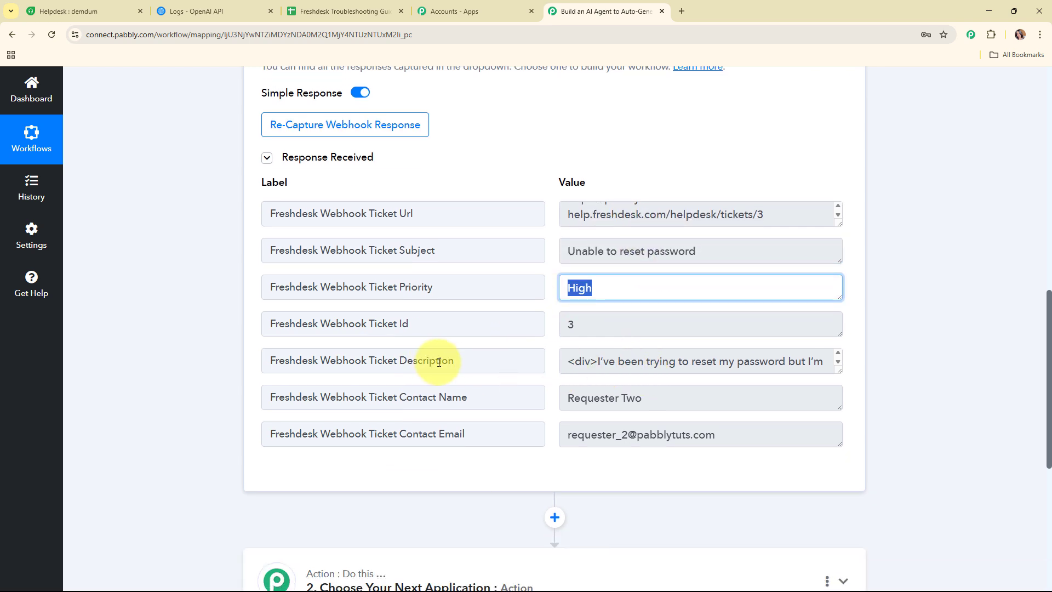
drag(598, 363, 498, 399)
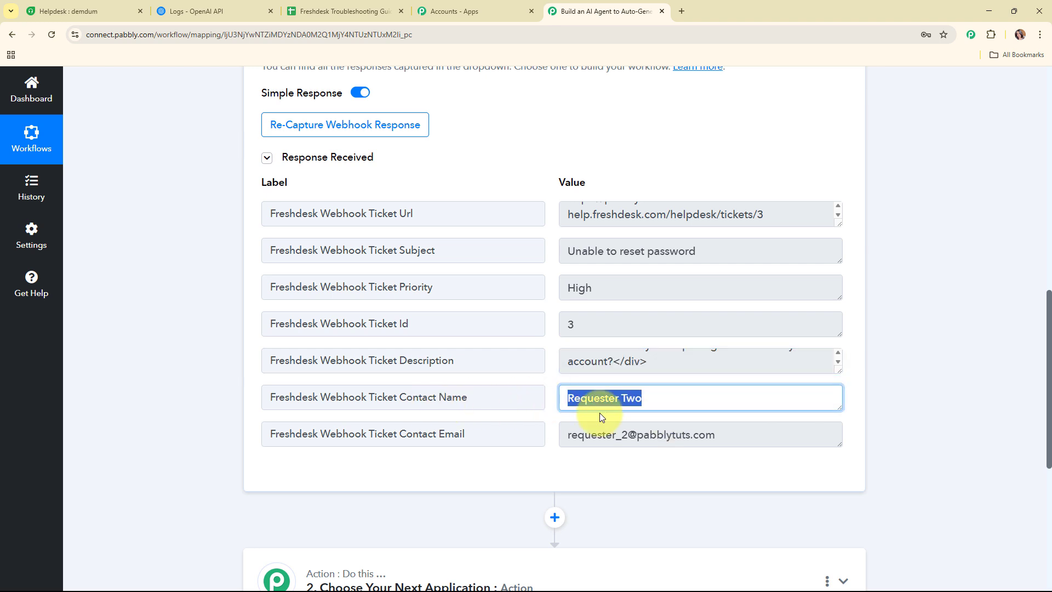
drag(763, 433, 525, 435)
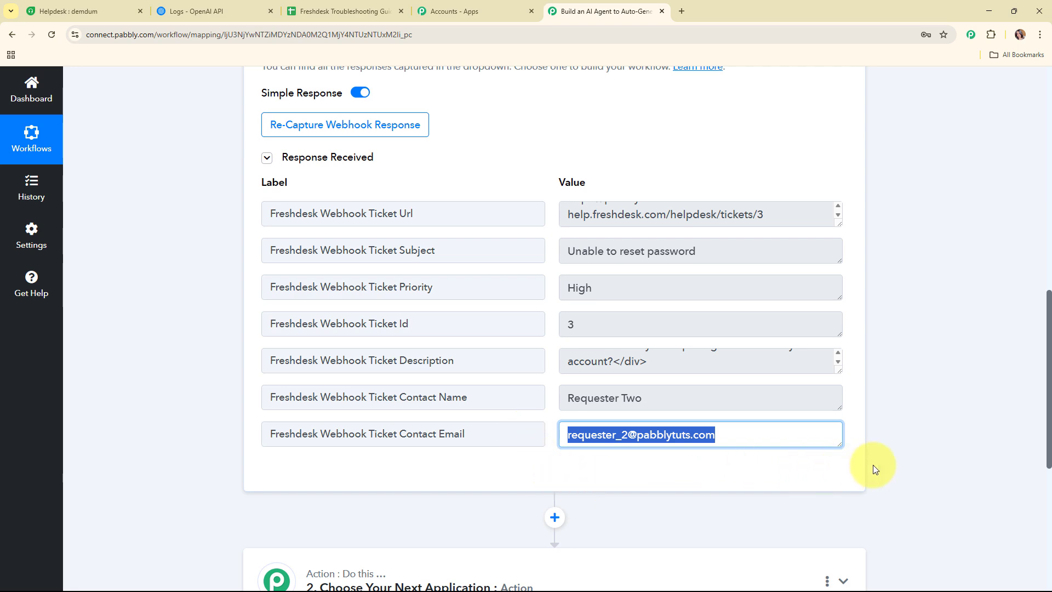
click(873, 535)
scroll(918, 373, up, 4)
scroll(919, 373, up, 8)
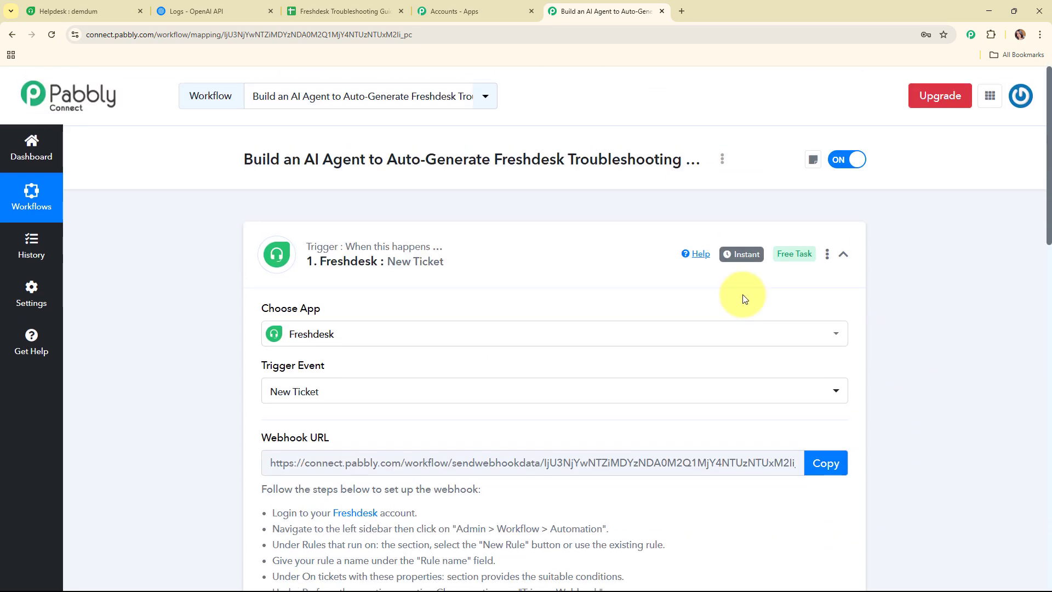
Collapse the Freshdesk trigger and choose OpenAI as the second step's app, searching 'ope'.
click(531, 261)
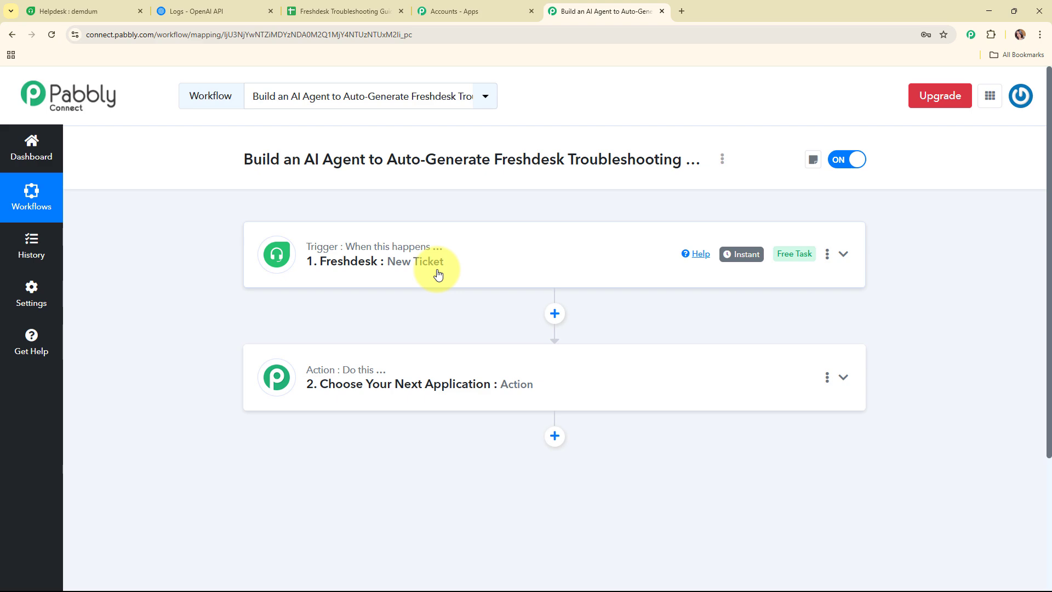
click(467, 370)
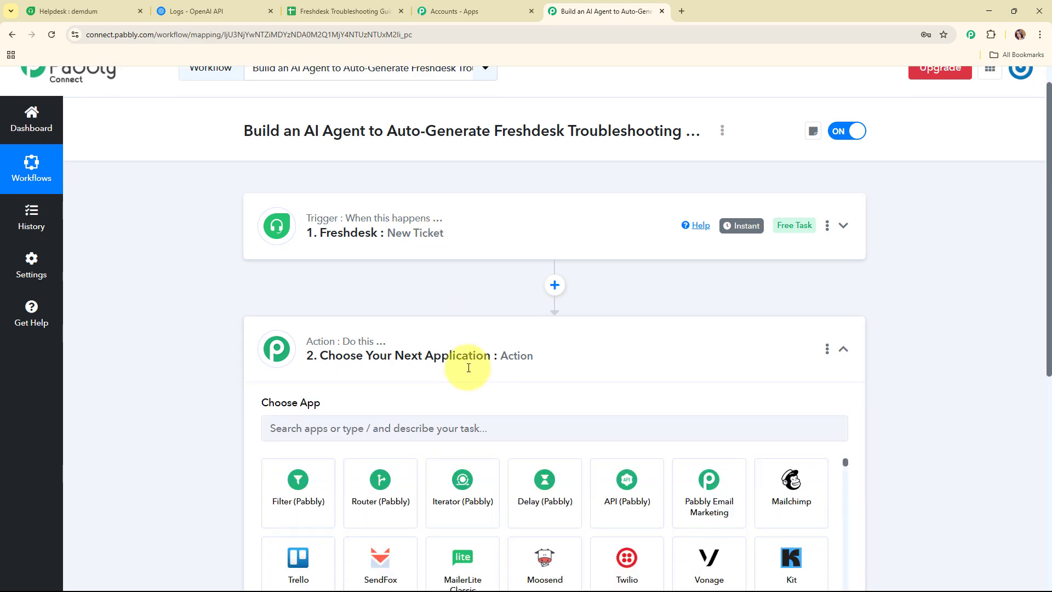
click(448, 303)
text(ope)
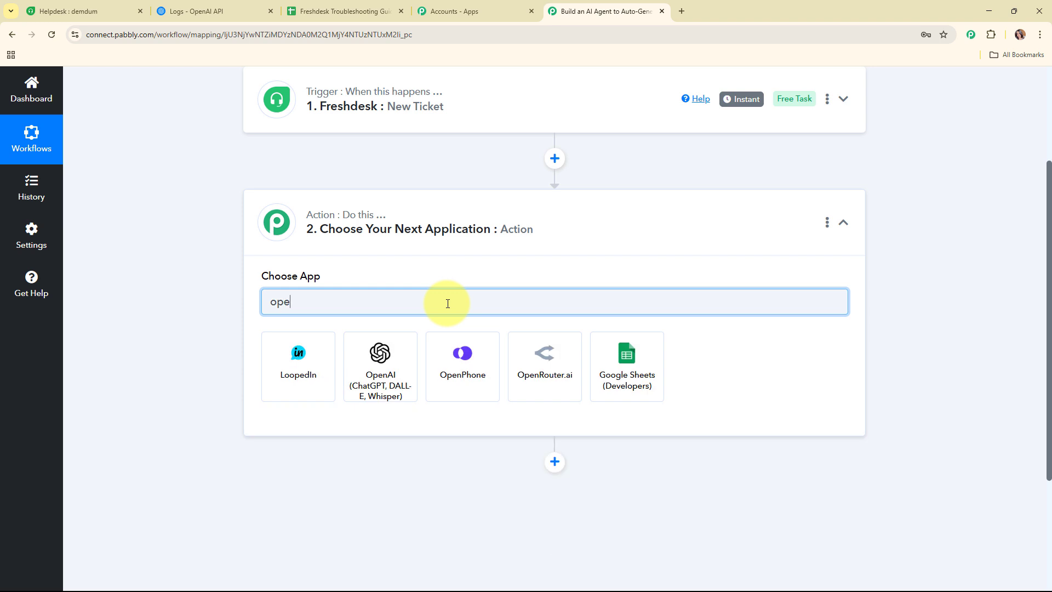
click(381, 362)
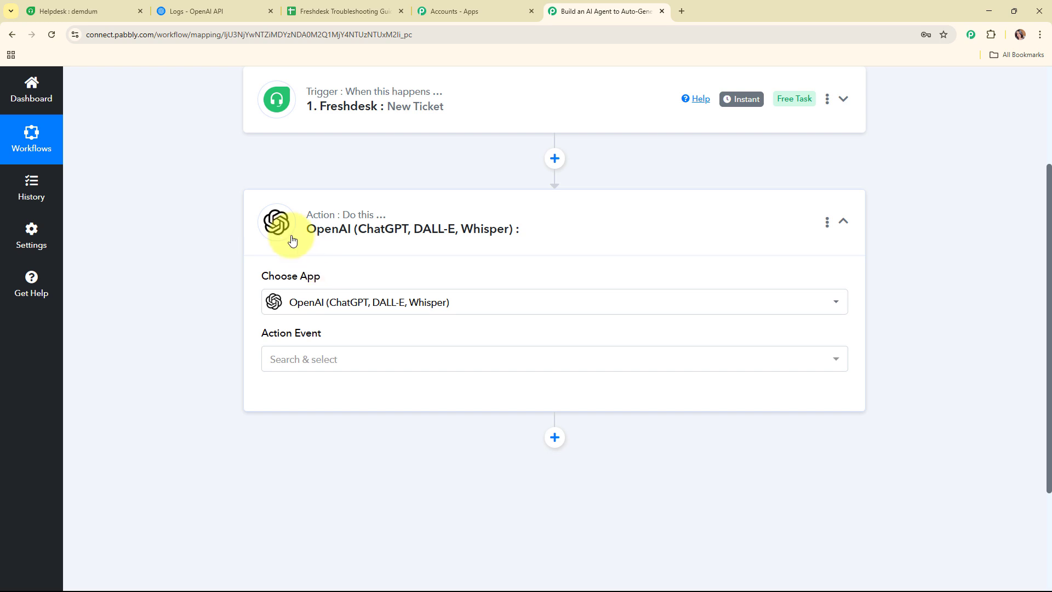
Set the action event to ChatGPT and begin connecting an OpenAI account.
click(339, 359)
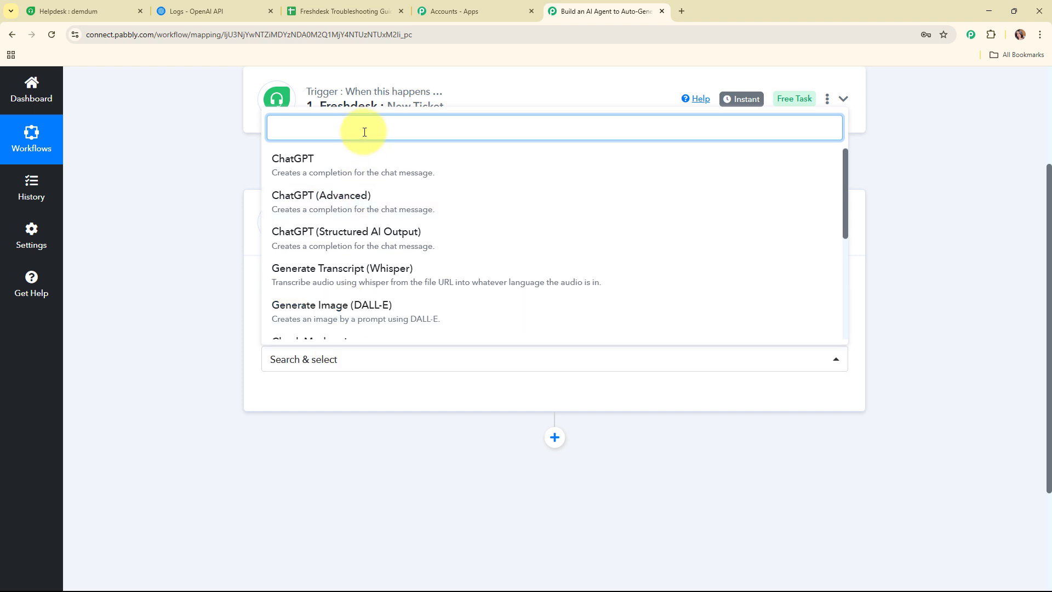
click(360, 165)
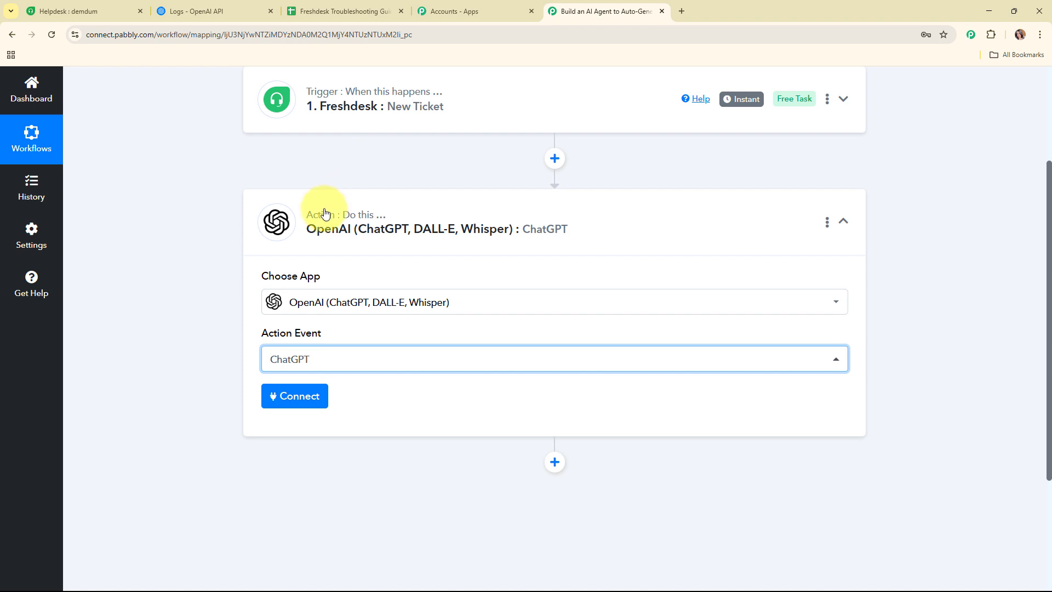
click(305, 396)
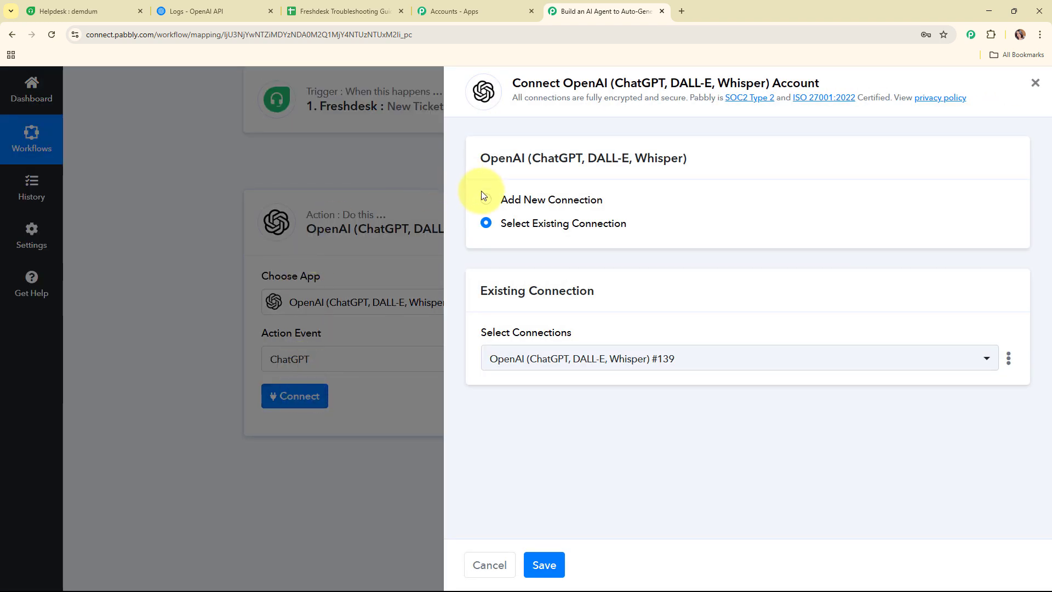
Add a new OpenAI connection, then go to the OpenAI Platform to get an API key.
click(485, 198)
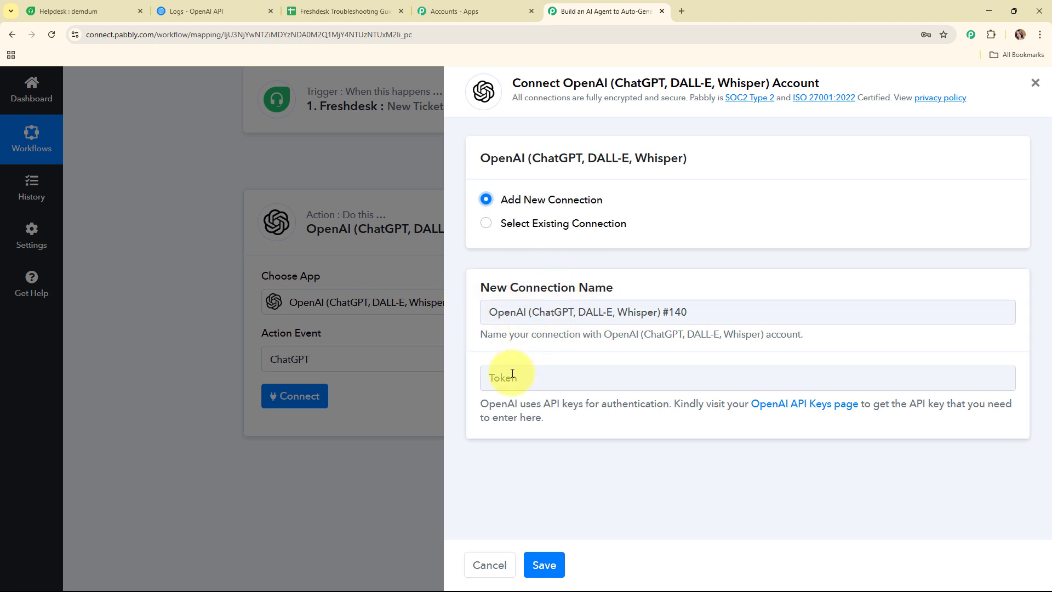
drag(478, 404, 743, 428)
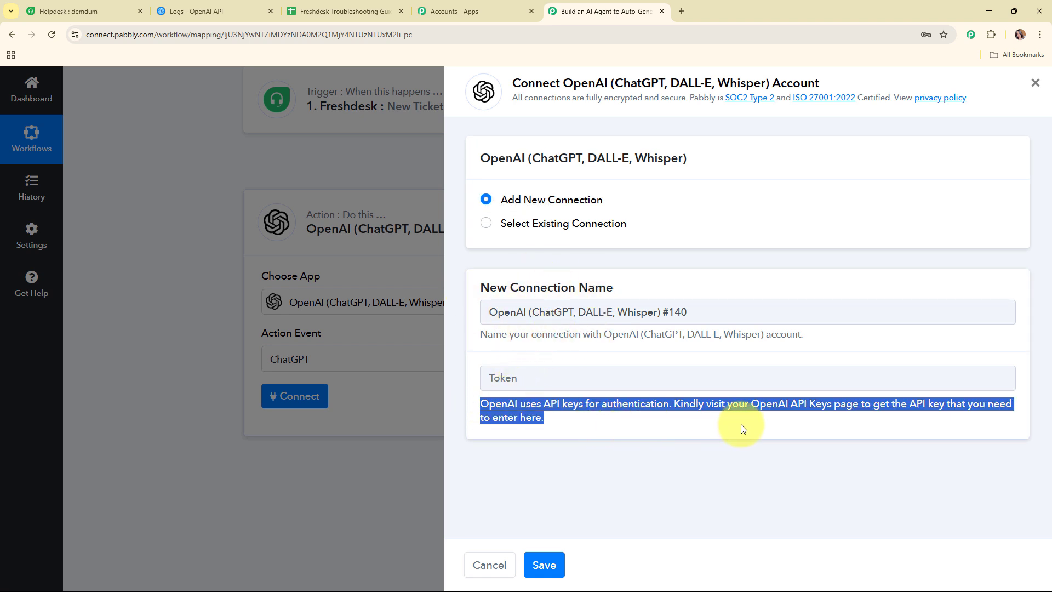
click(216, 4)
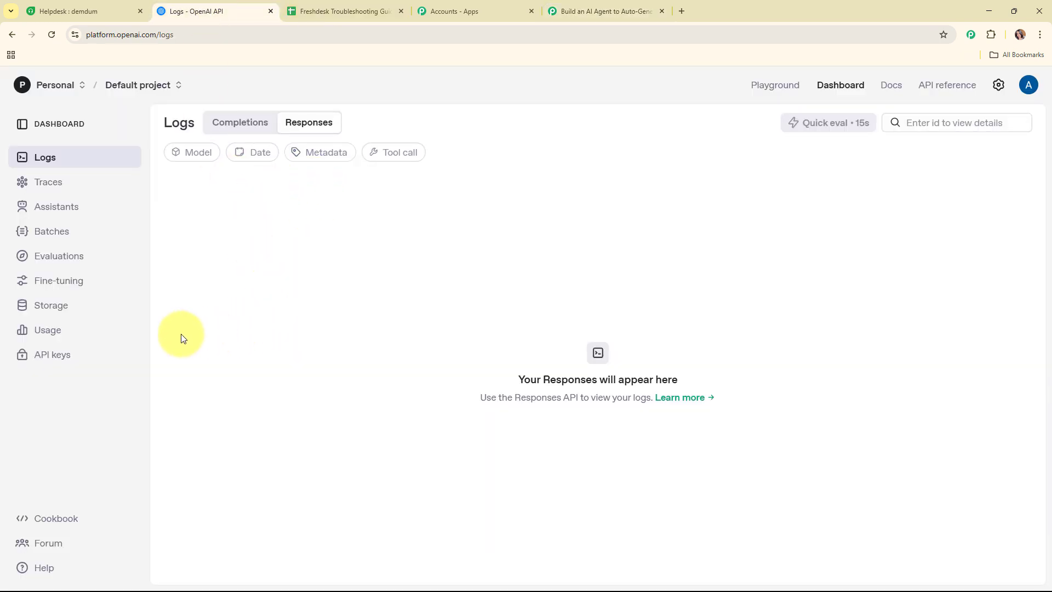
Create a Default-project secret key named 'Support Ticket' and copy it.
click(63, 357)
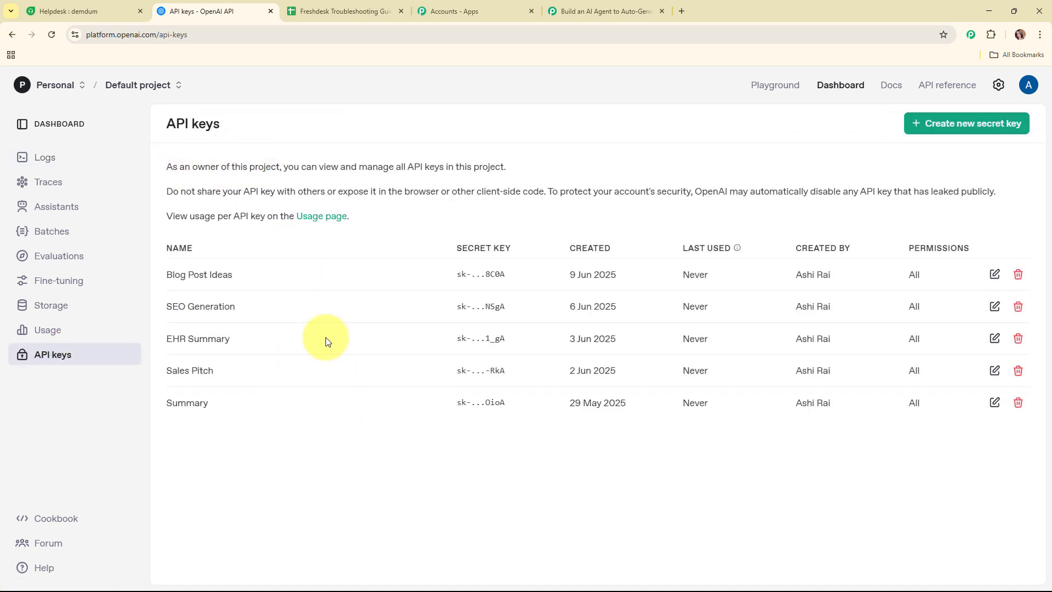
click(950, 122)
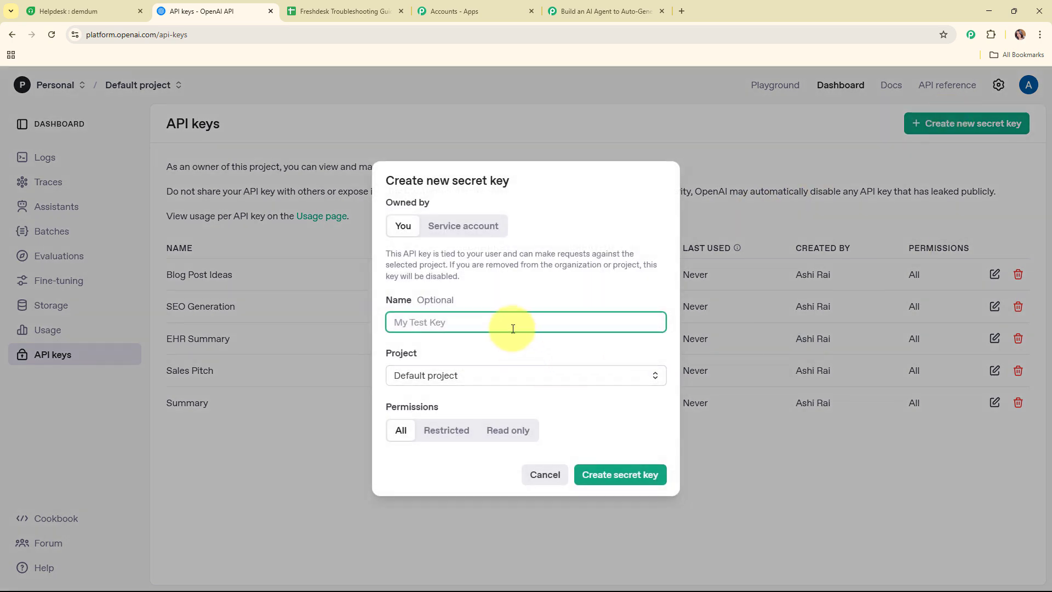
text(Support Ticket)
click(517, 375)
click(511, 406)
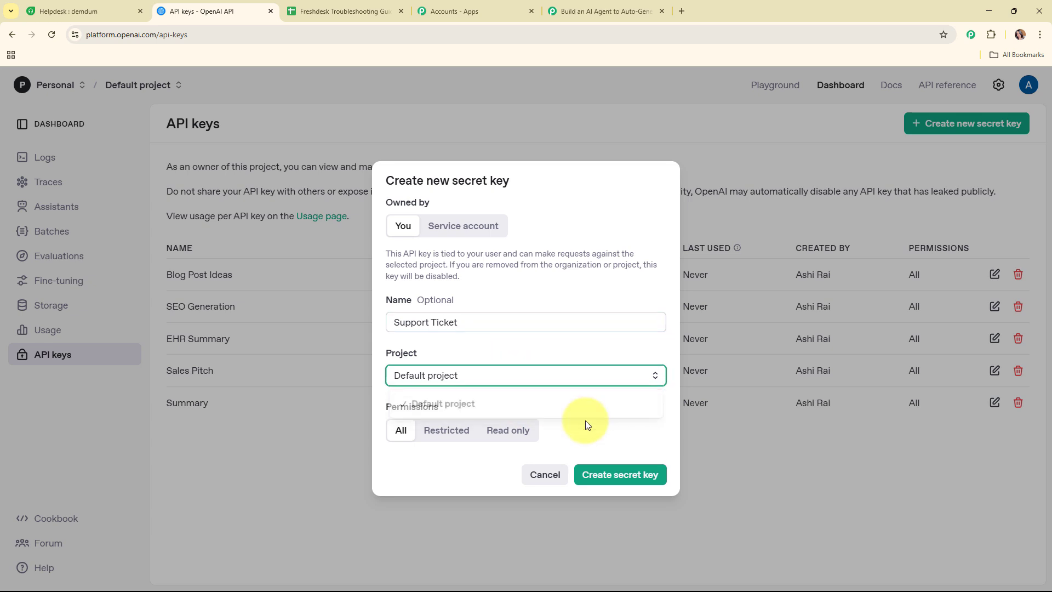
click(640, 476)
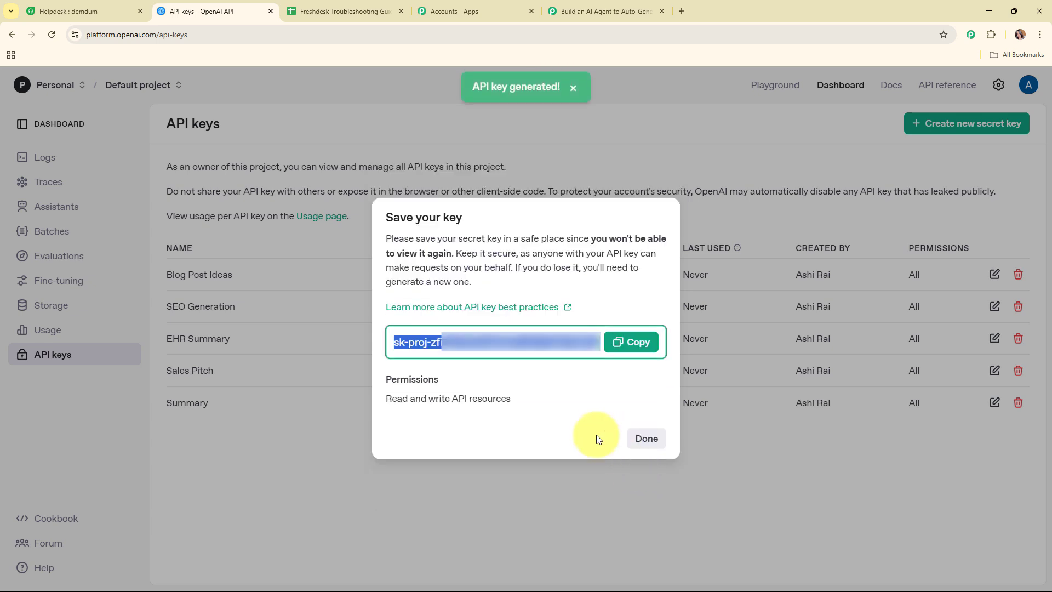
click(643, 343)
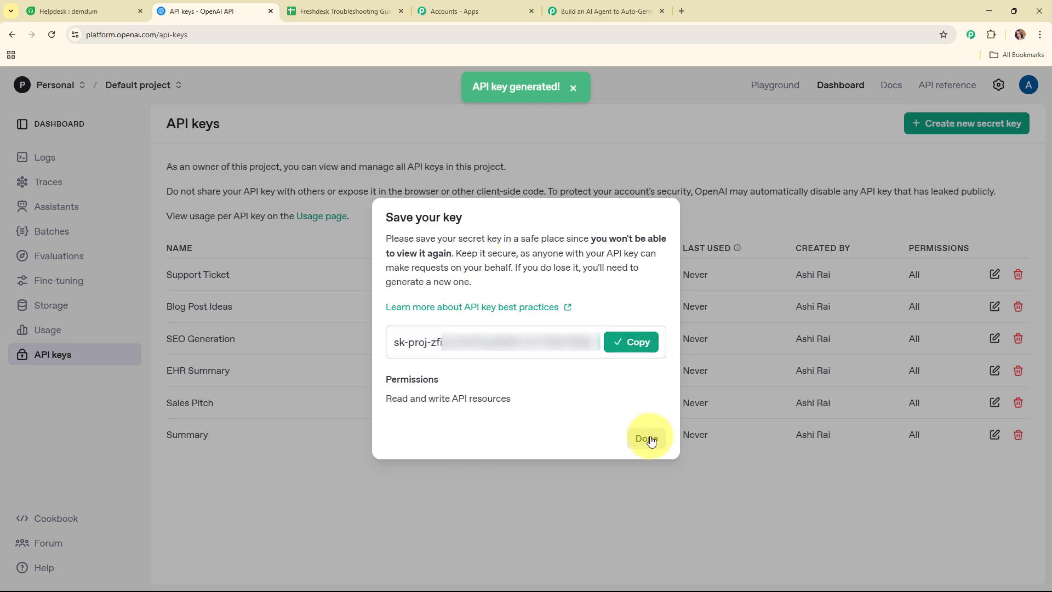
click(645, 438)
Paste the copied API key as the token and save the new OpenAI connection.
click(607, 10)
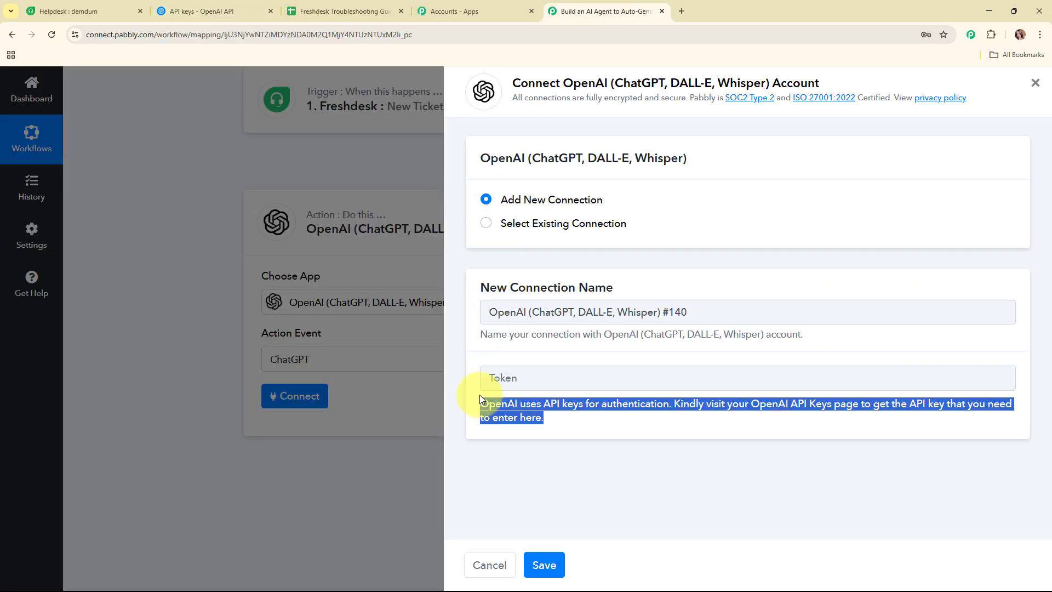
right_click(548, 377)
click(610, 260)
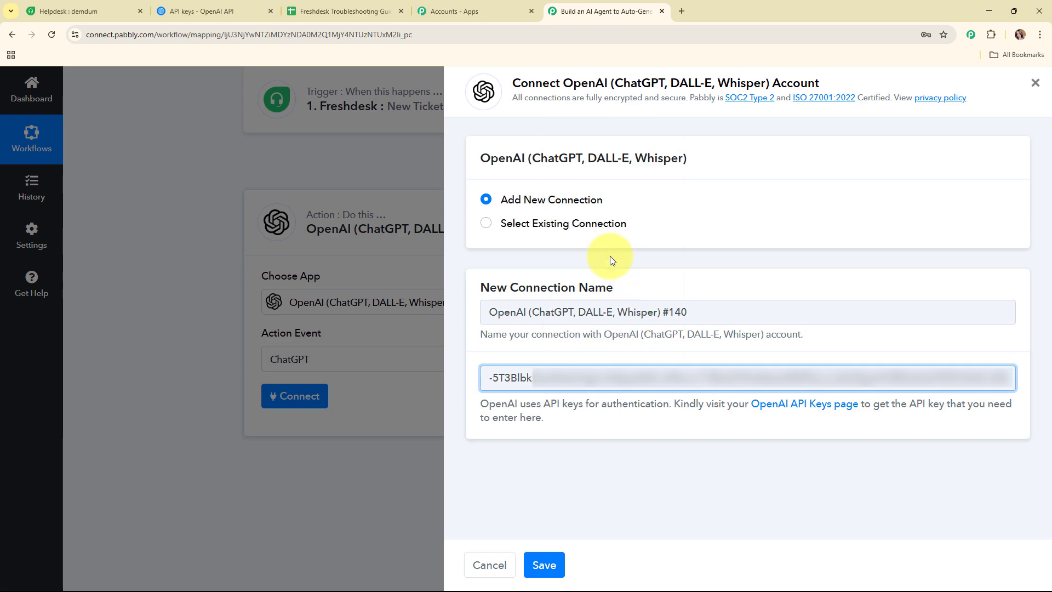
click(593, 466)
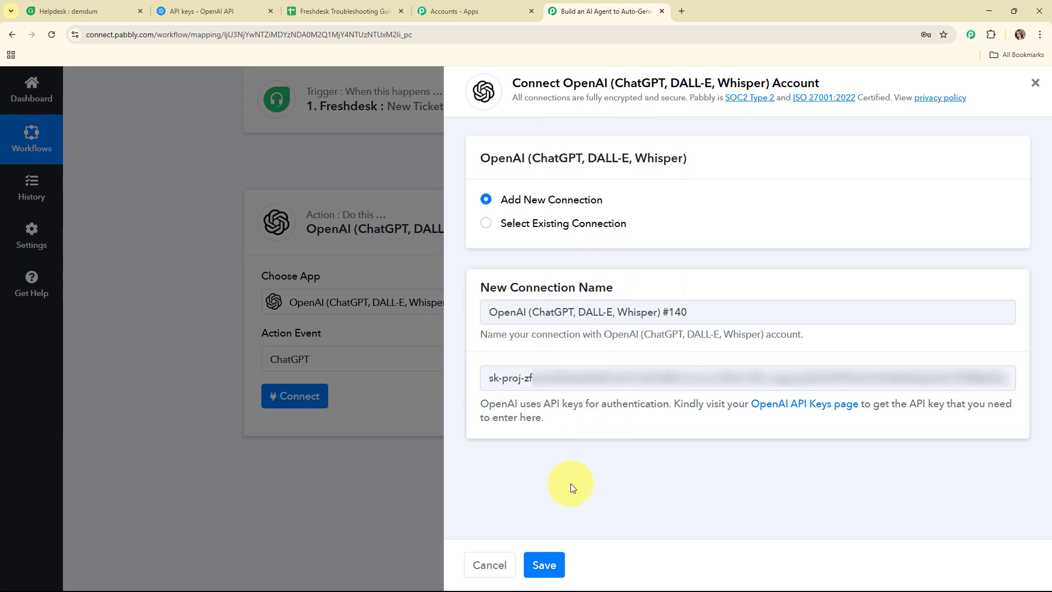
click(540, 556)
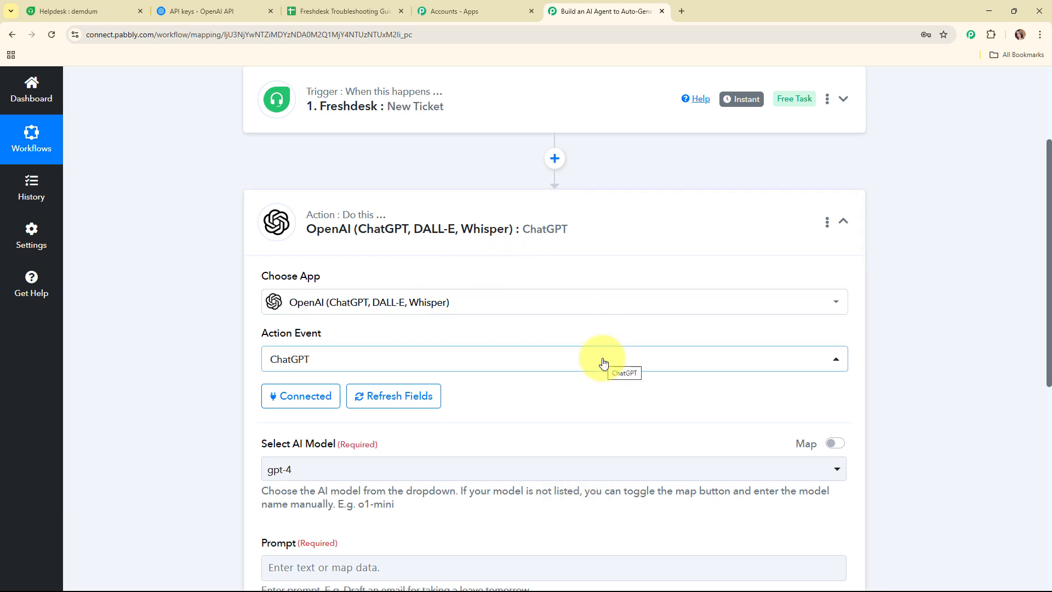
Set the ChatGPT action's AI model to gpt-4o-mini.
scroll(603, 361, down, 4)
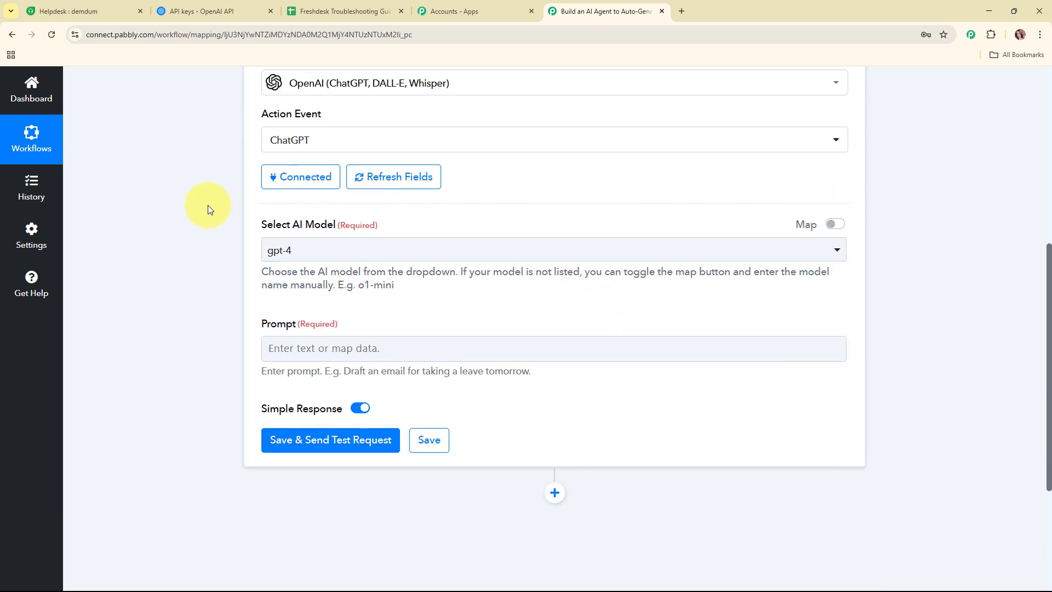
drag(261, 225, 446, 223)
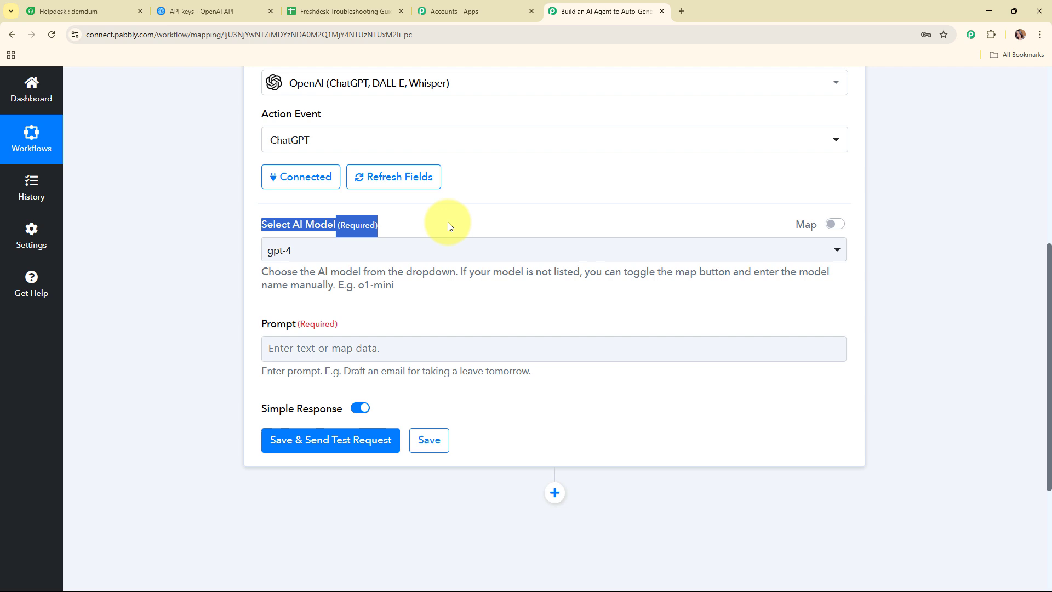
click(514, 320)
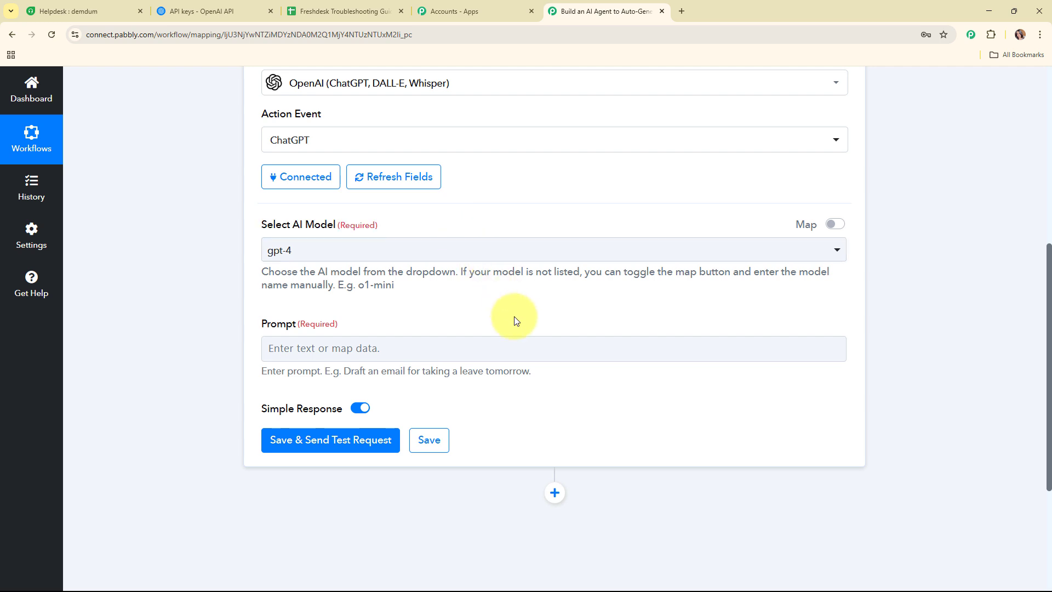
click(593, 258)
scroll(594, 411, down, 3)
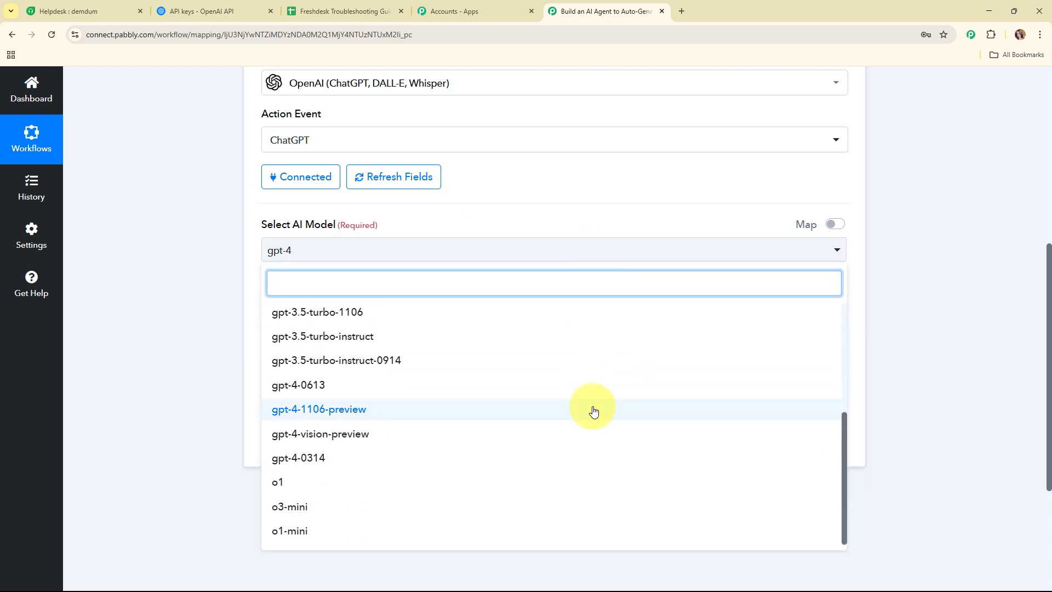
scroll(594, 410, up, 4)
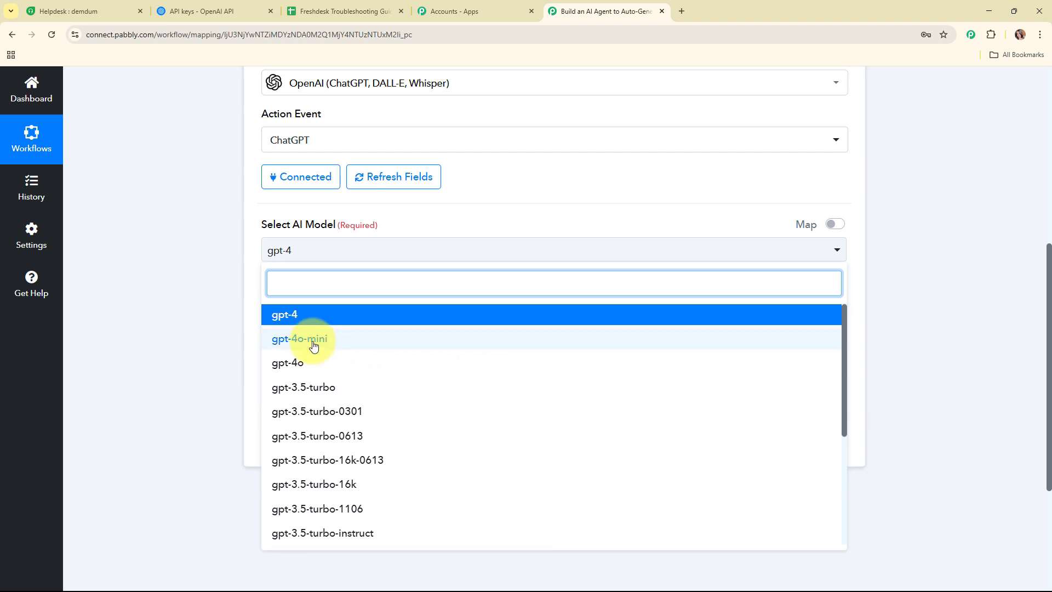
click(313, 342)
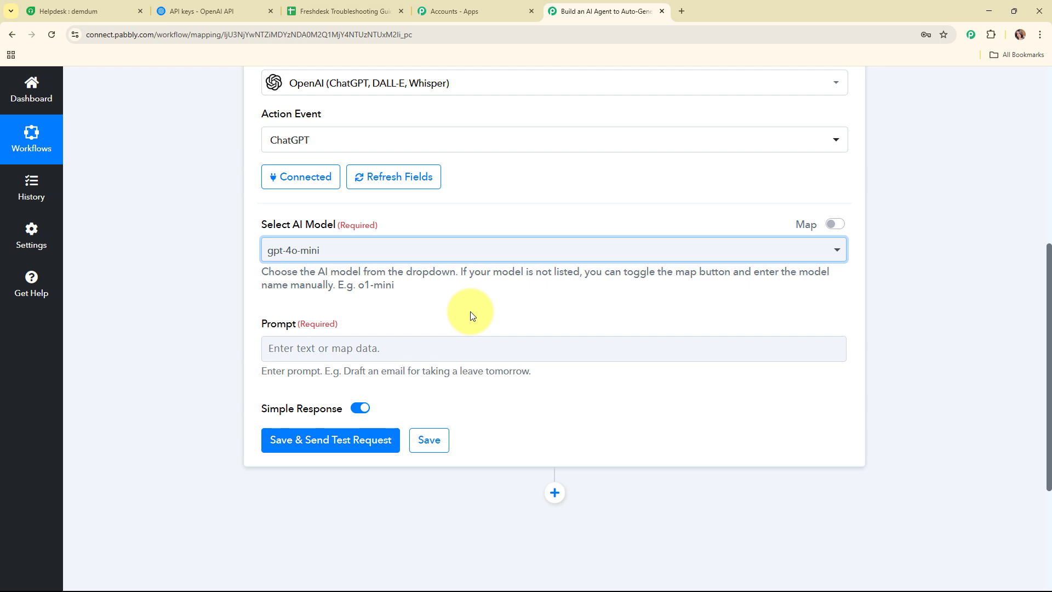
scroll(470, 312, down, 1)
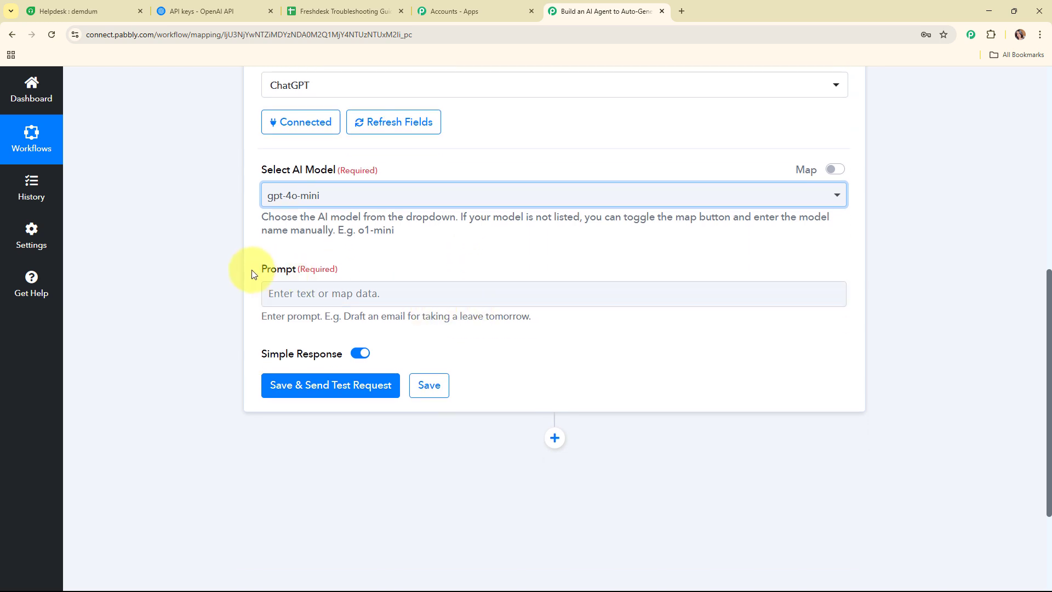
drag(254, 274, 387, 277)
Paste the troubleshooting-guide prompt and map the Freshdesk ticket subject after 'Ticket Subject:'.
click(559, 325)
click(351, 294)
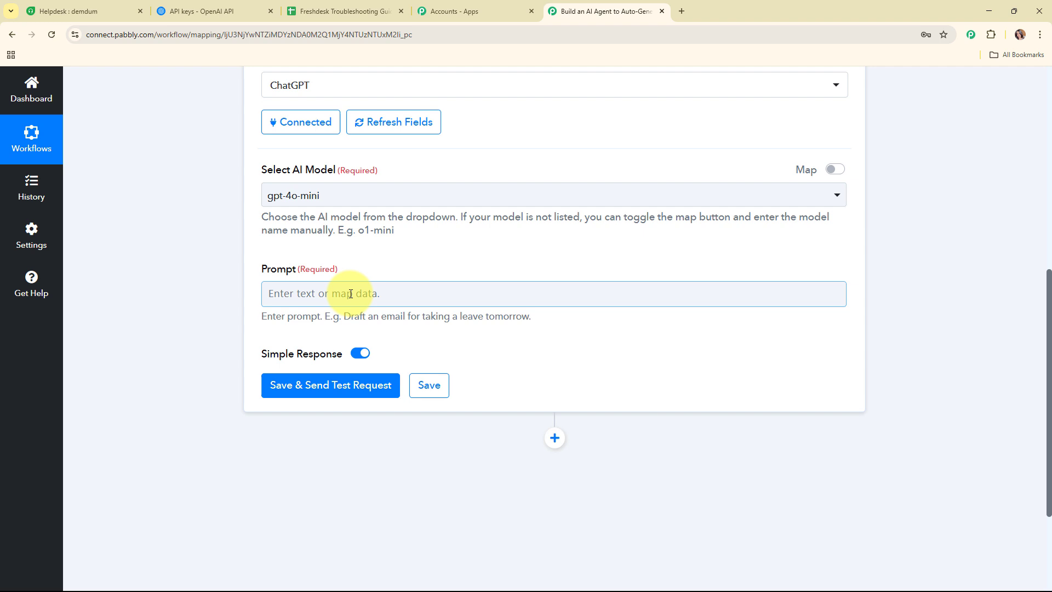
key(ctrl+v)
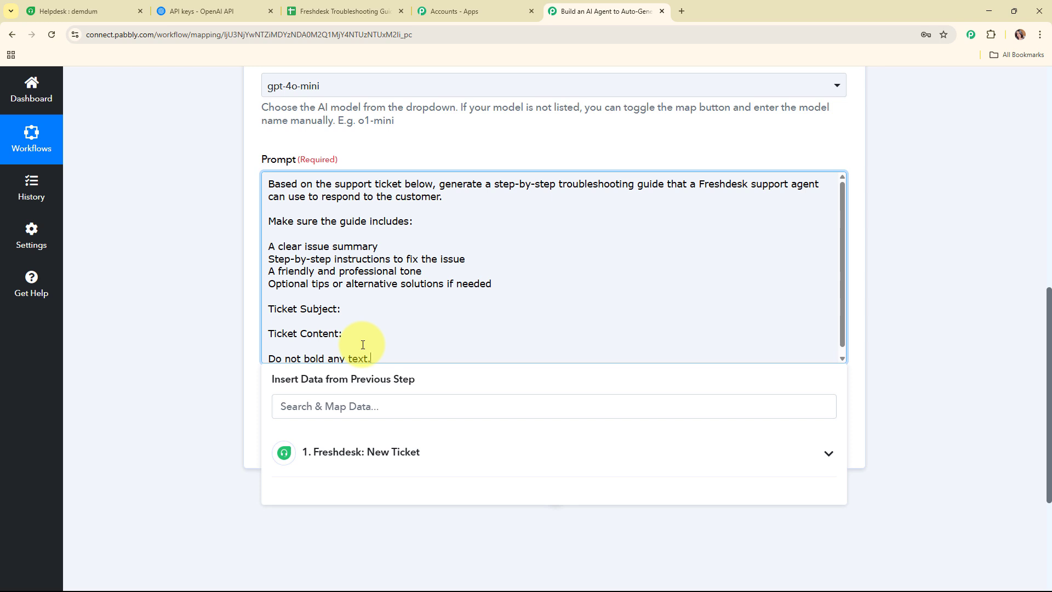
click(400, 304)
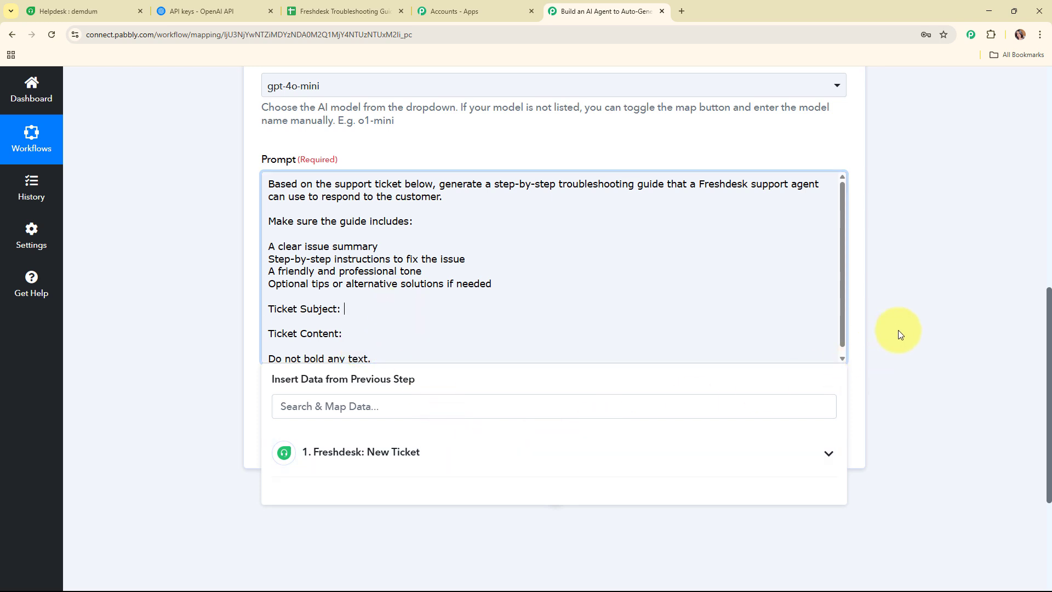
scroll(898, 330, down, 1)
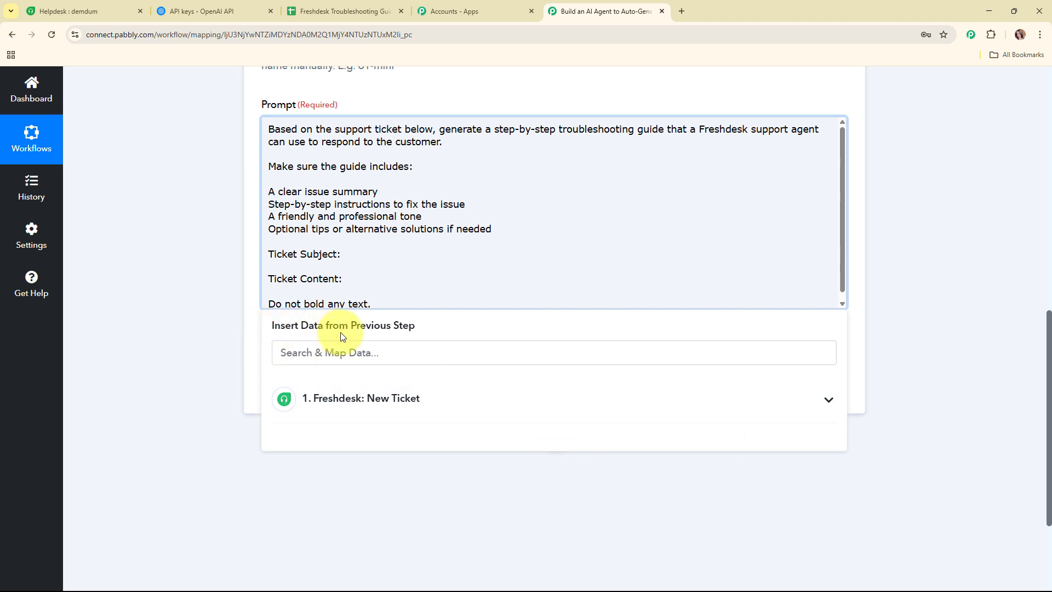
click(515, 418)
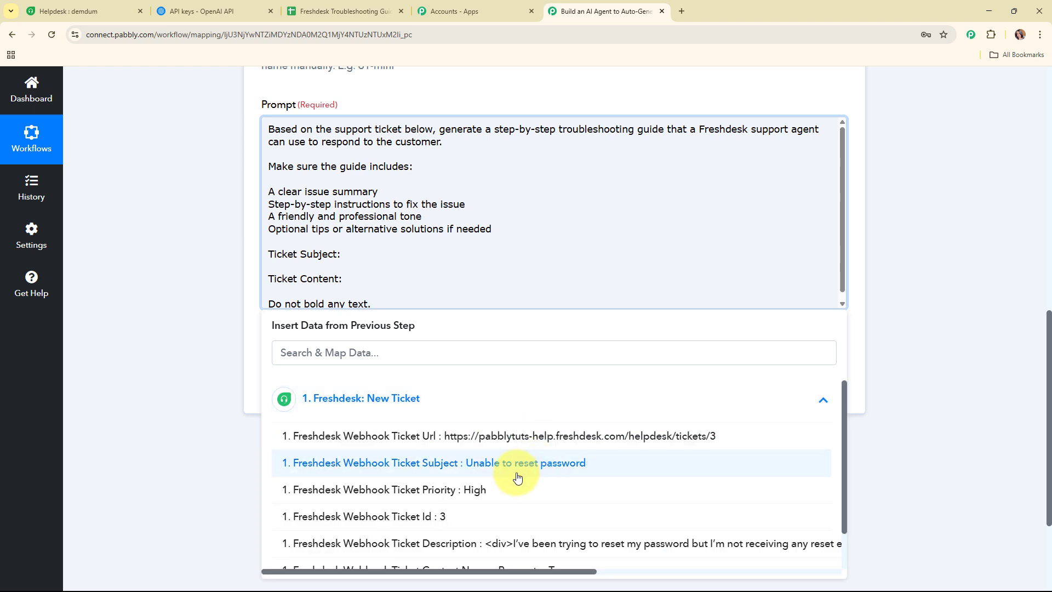
click(482, 463)
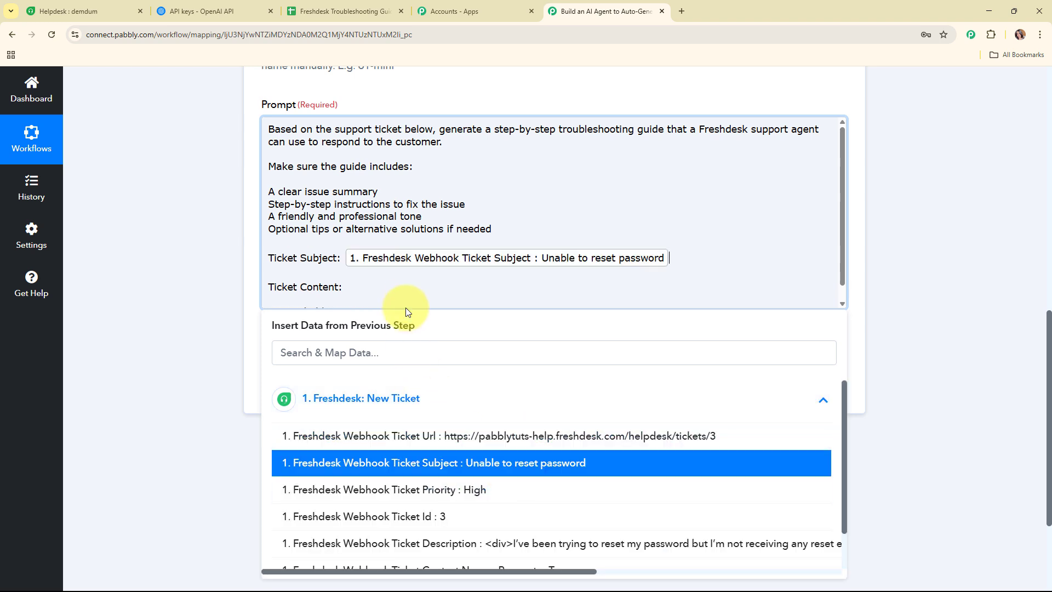
Map the ticket description under 'Ticket Content:', then save and send a test request.
click(405, 291)
click(470, 408)
scroll(538, 508, down, 1)
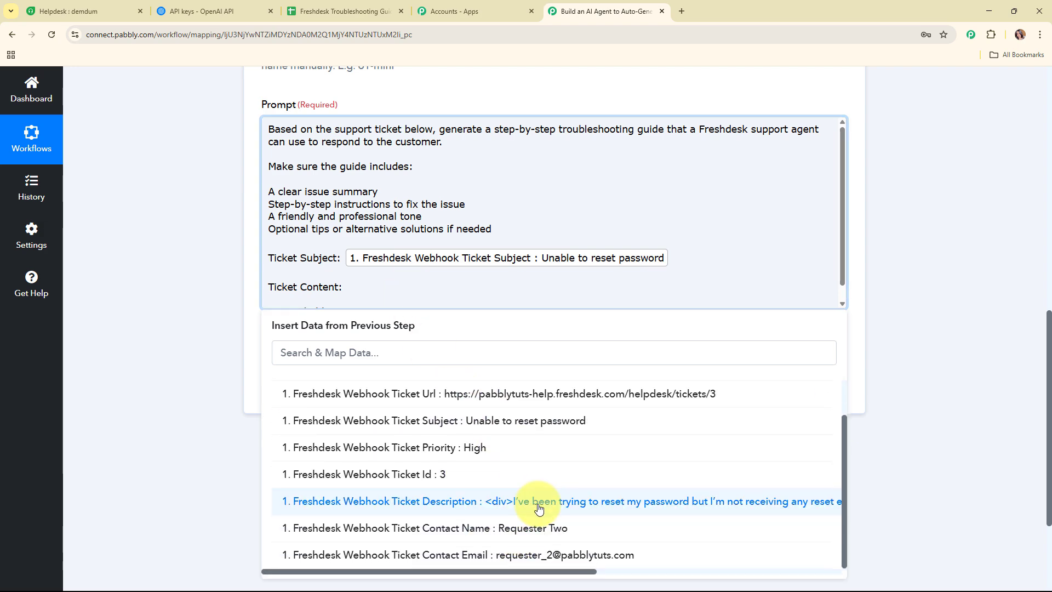
click(538, 501)
click(173, 319)
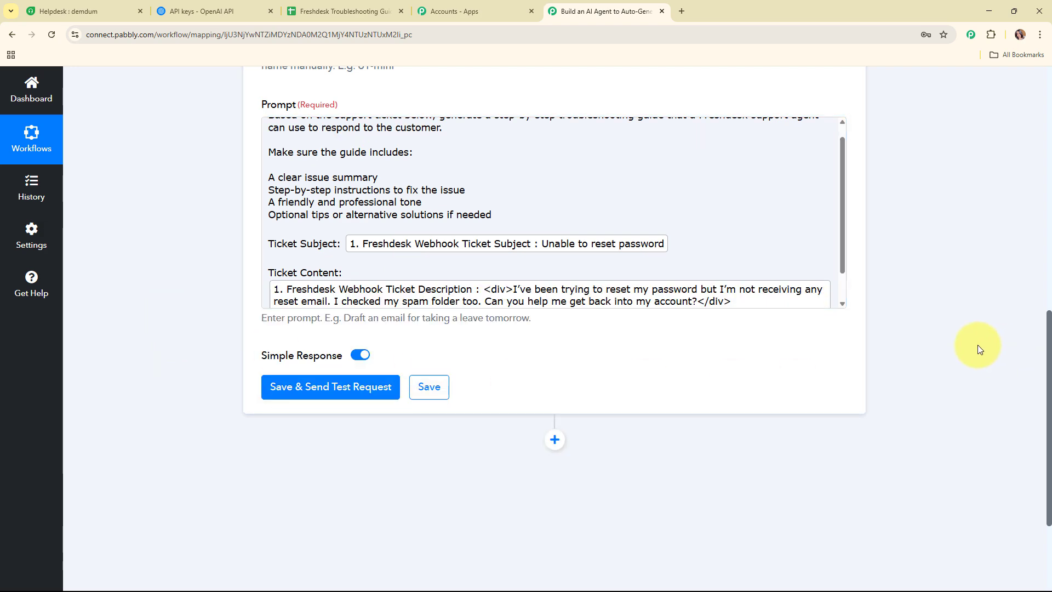
scroll(917, 324, down, 3)
click(297, 233)
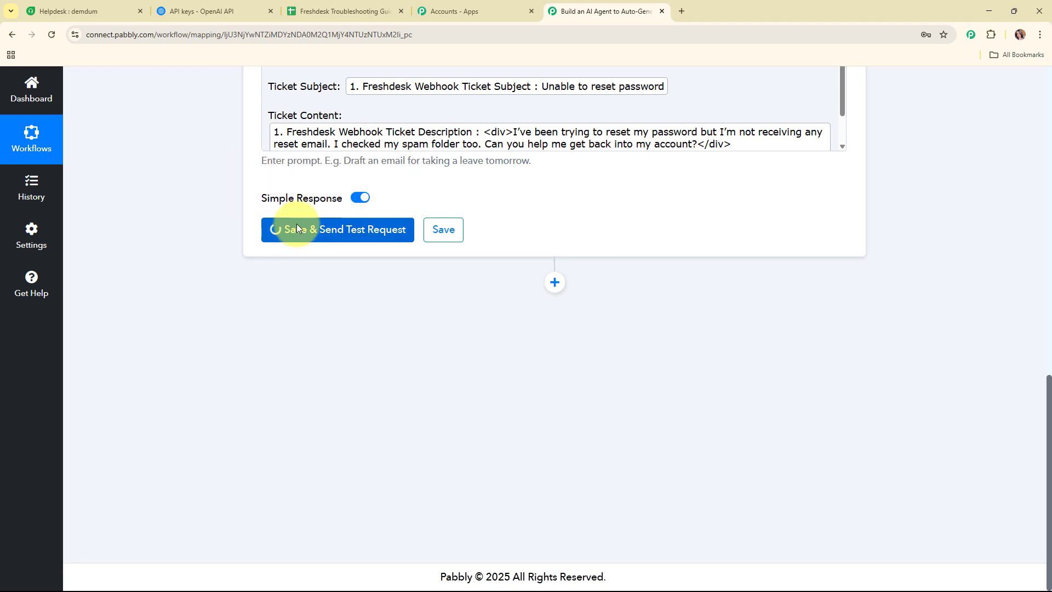
Enlarge the Message Content box and read through the generated password-reset troubleshooting guide.
scroll(899, 233, down, 2)
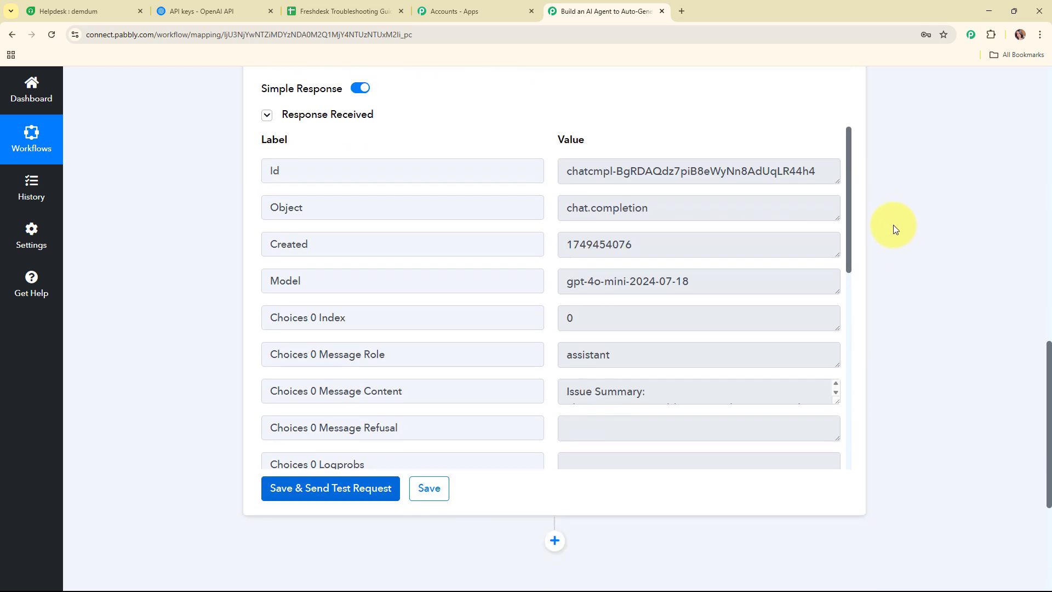
scroll(852, 230, down, 2)
scroll(857, 261, down, 2)
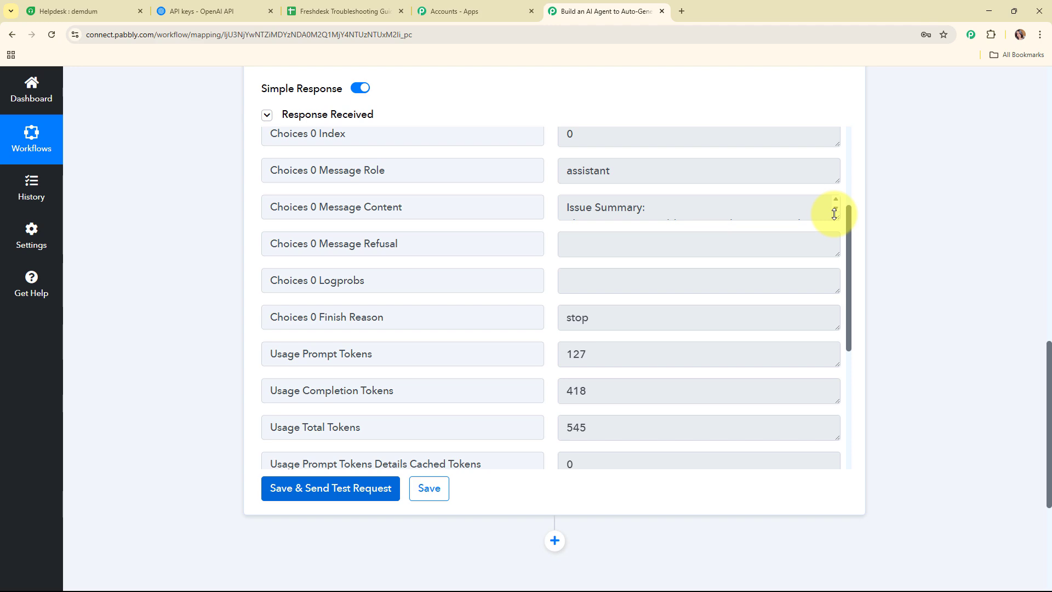
drag(834, 214, 813, 450)
scroll(748, 280, down, 4)
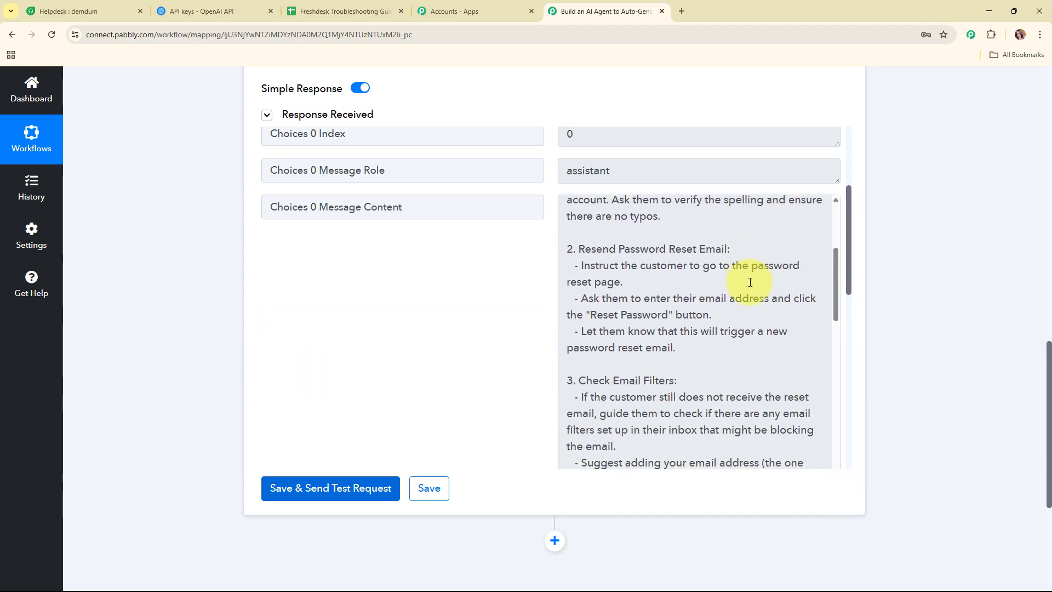
scroll(750, 281, down, 7)
scroll(751, 335, down, 3)
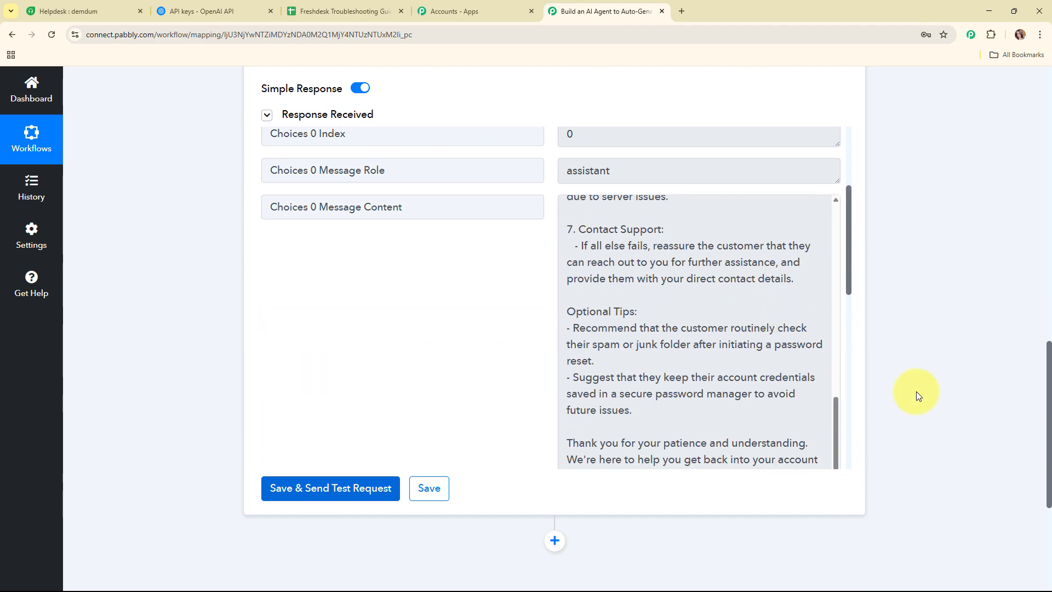
scroll(916, 392, up, 15)
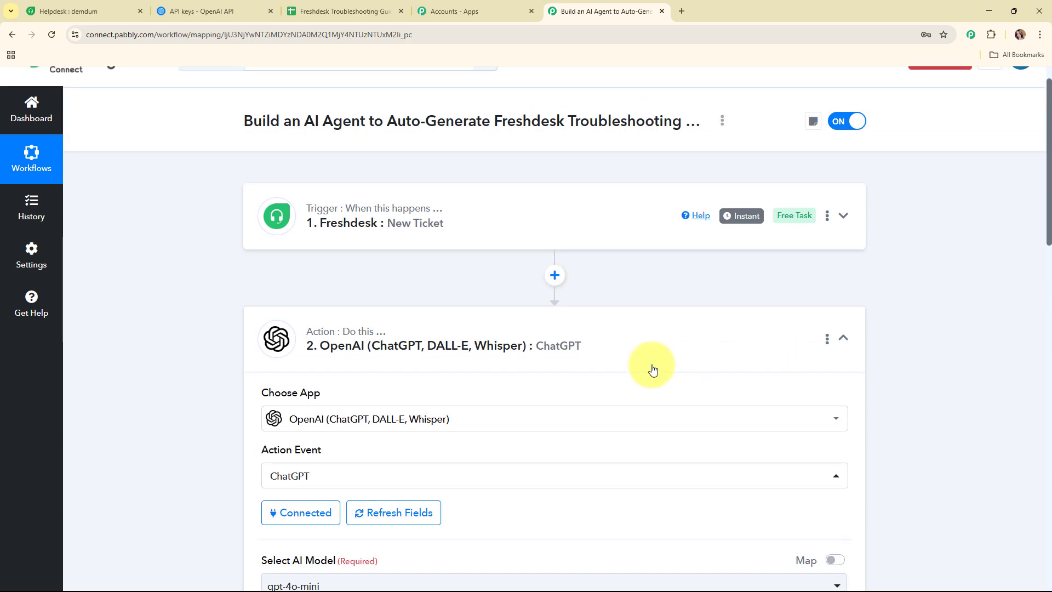
Check the Freshdesk Troubleshooting Guides spreadsheet, then add a Google Sheets step after OpenAI, searching 'shee'.
click(652, 369)
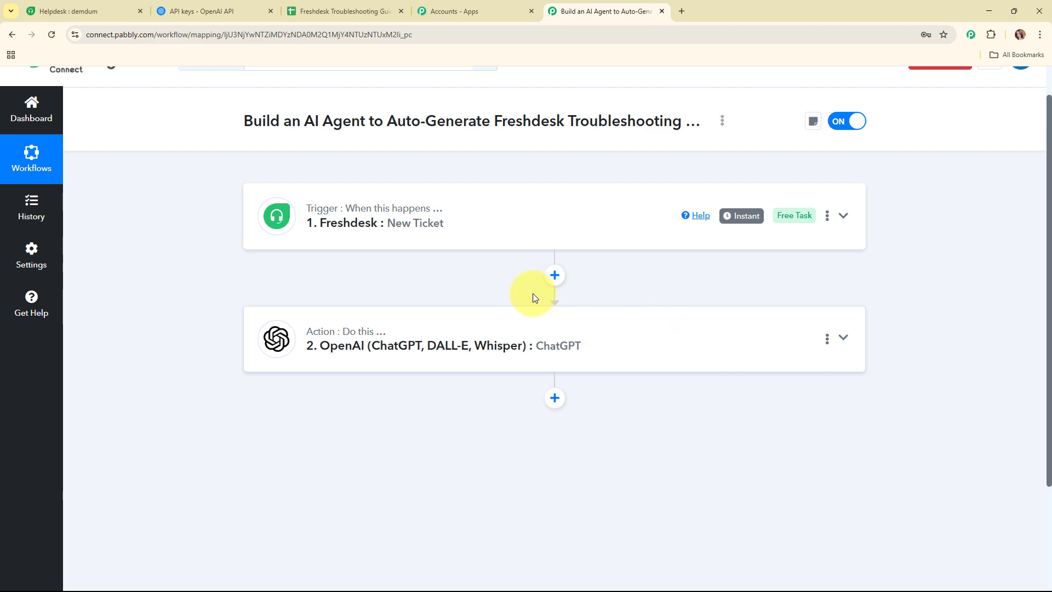
click(340, 11)
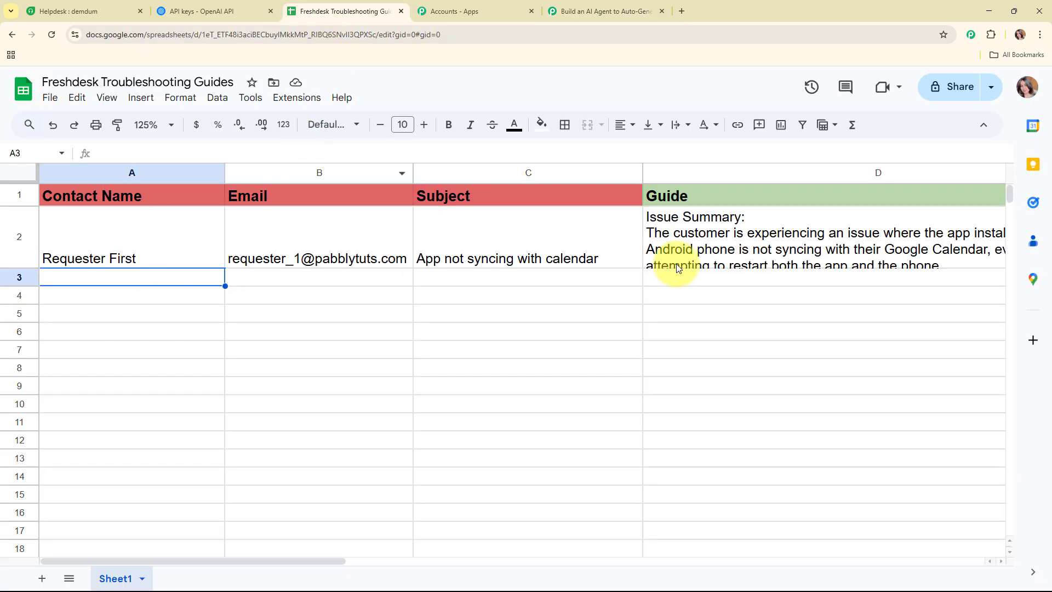
click(570, 11)
click(555, 397)
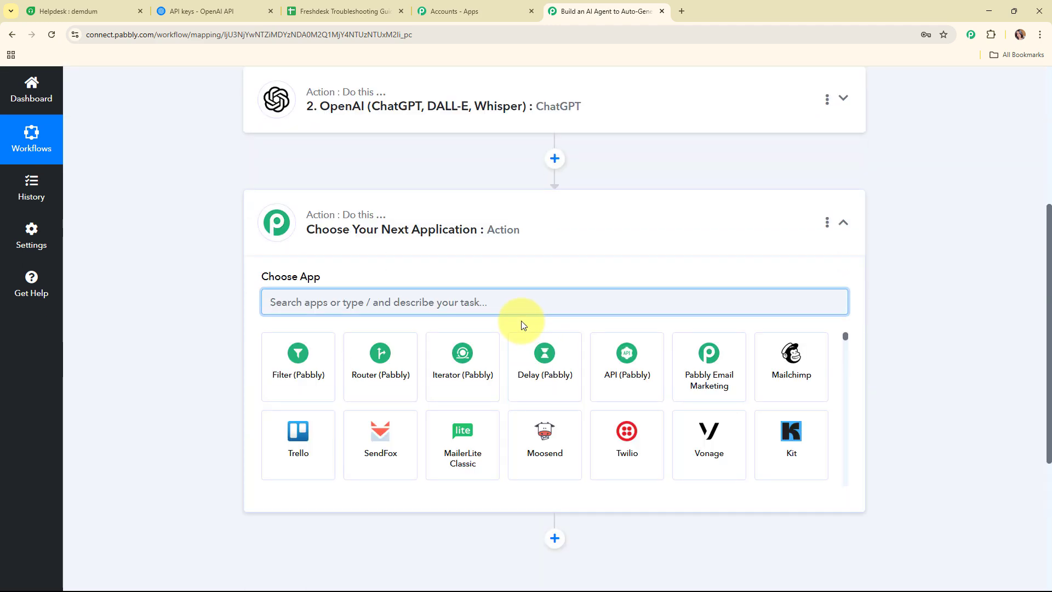
text(shee)
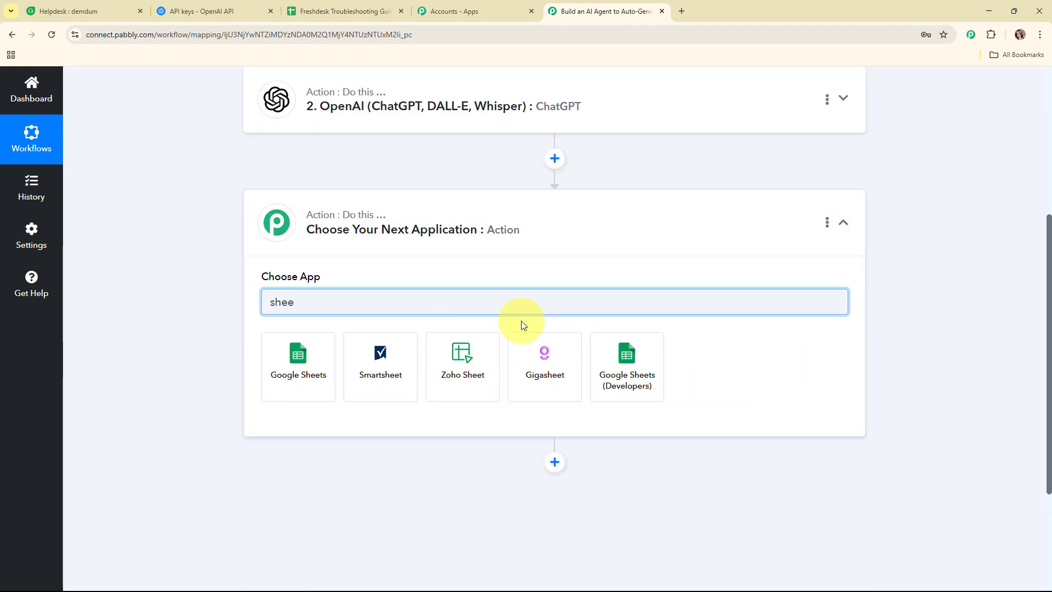
click(328, 356)
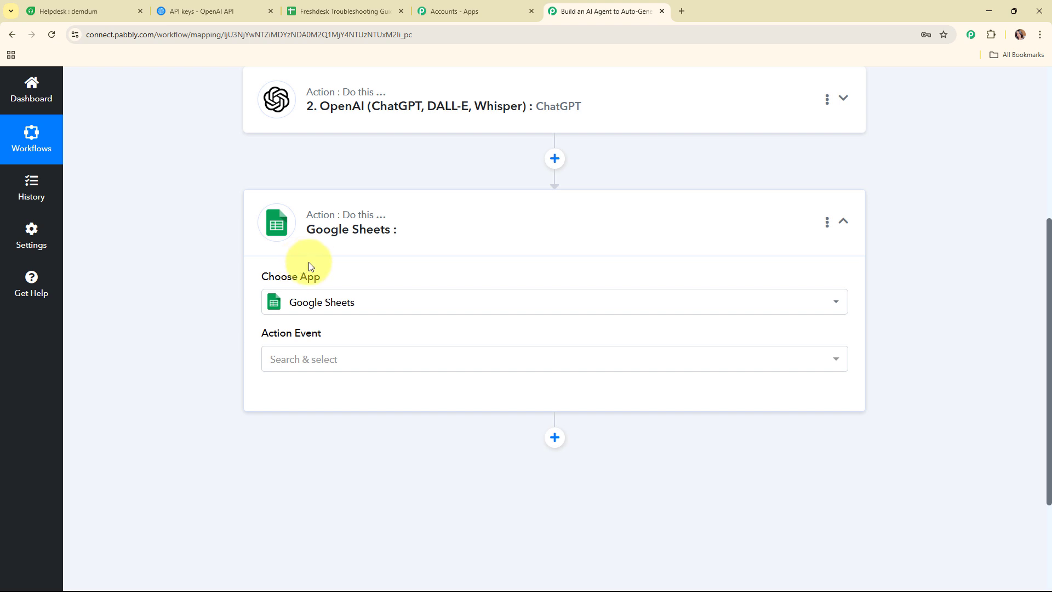
Set the Google Sheets step's action event to Add New Row.
click(336, 364)
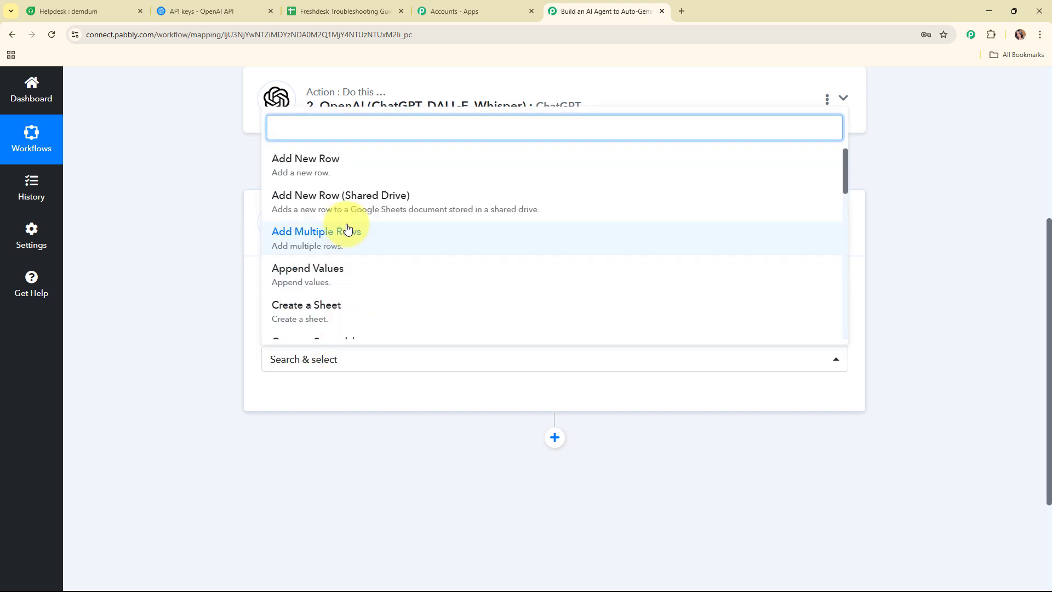
click(345, 159)
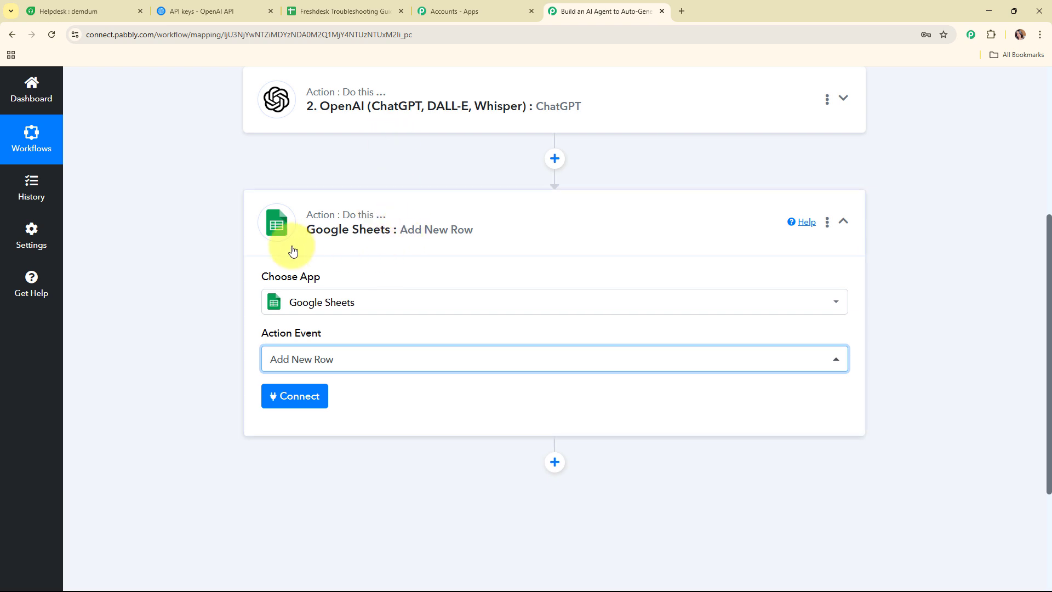
scroll(344, 251, down, 1)
Add a new Google Sheets connection by signing in with Google and allowing access.
click(314, 343)
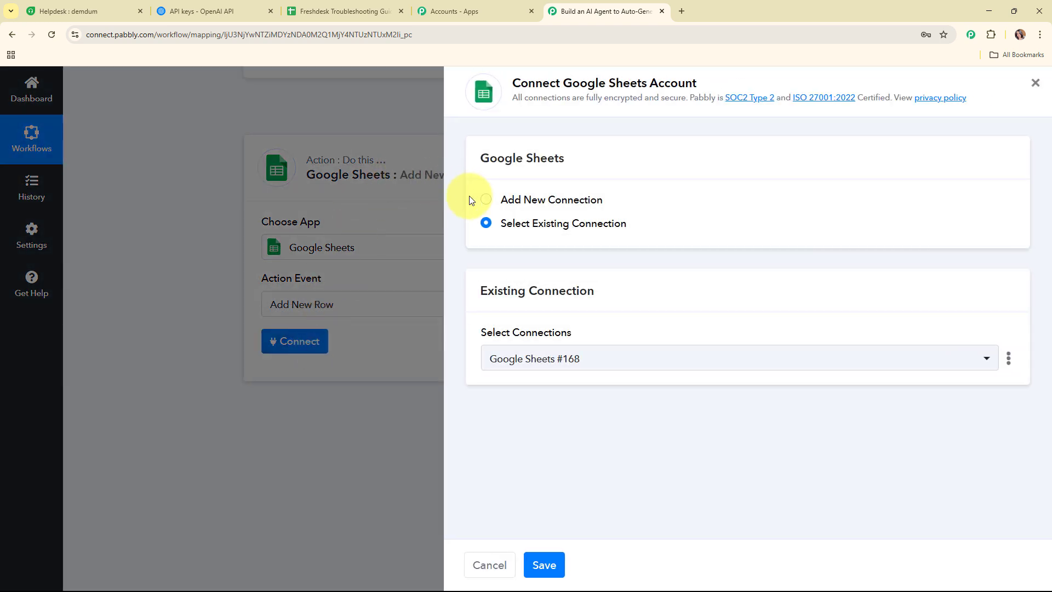
click(485, 201)
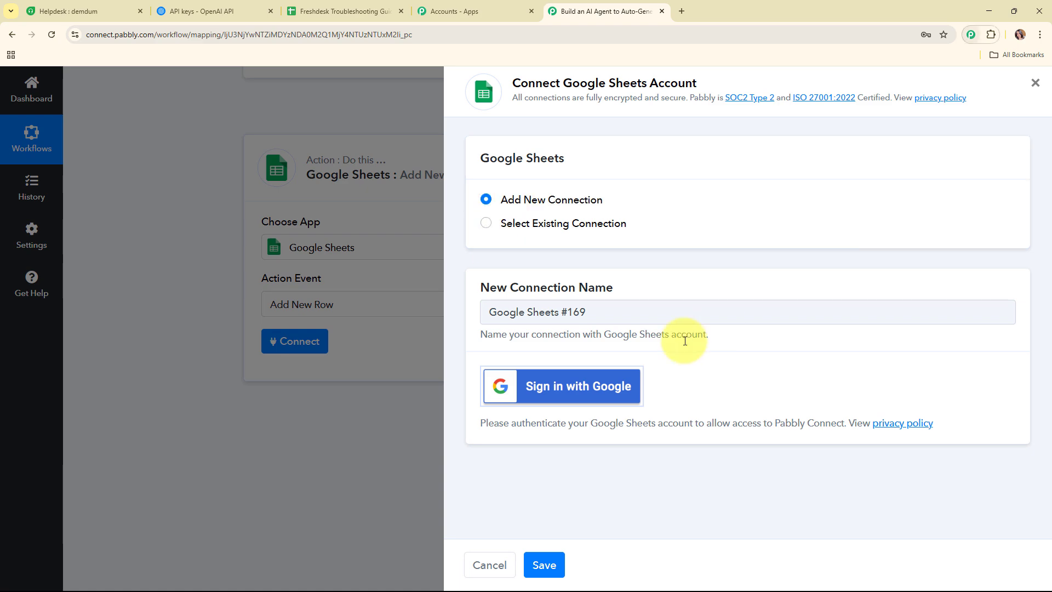
click(603, 402)
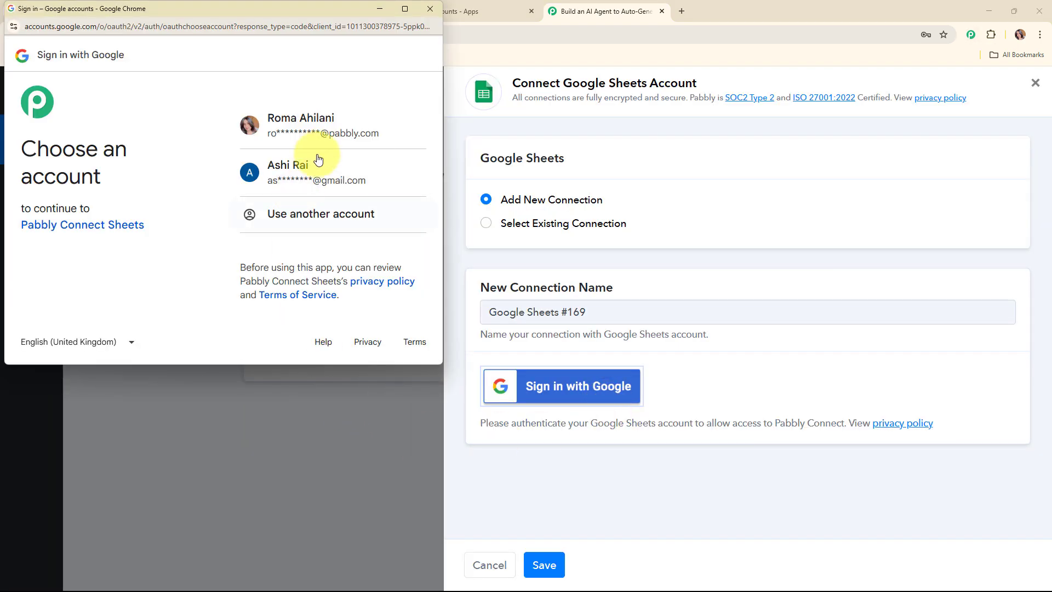
click(322, 156)
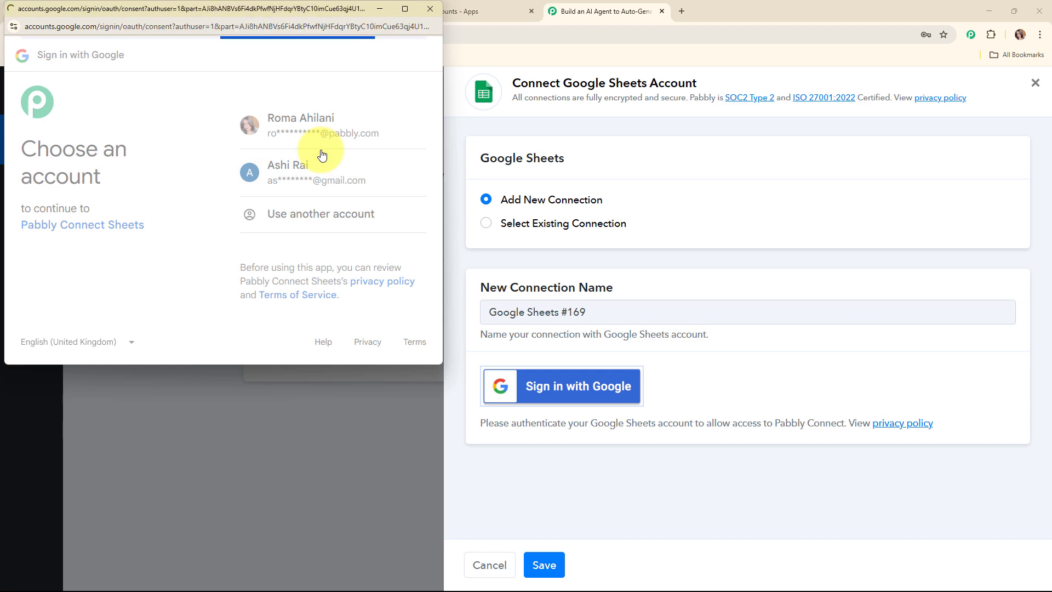
scroll(383, 247, down, 4)
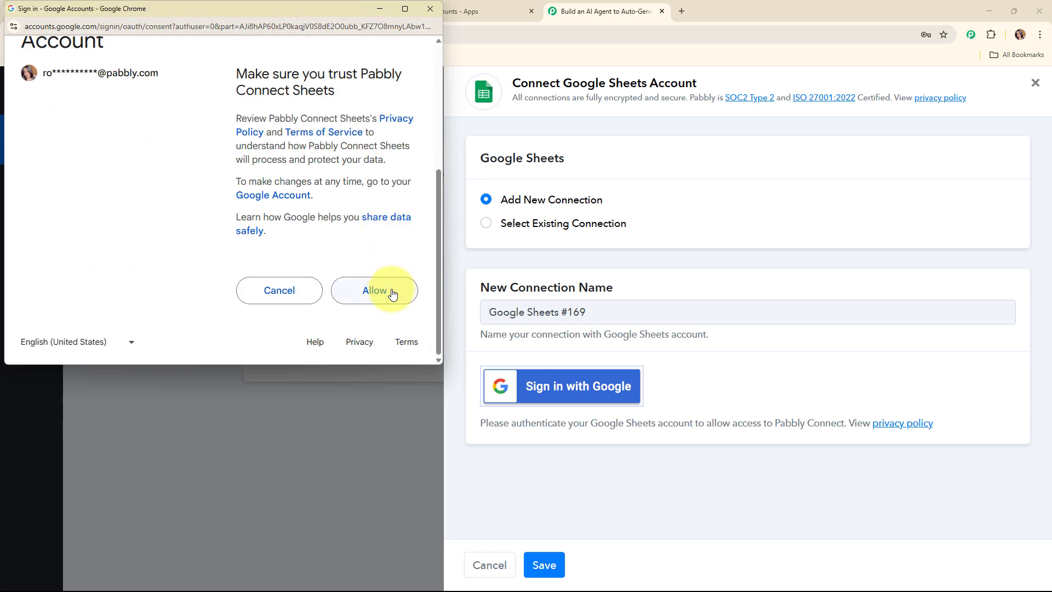
click(392, 294)
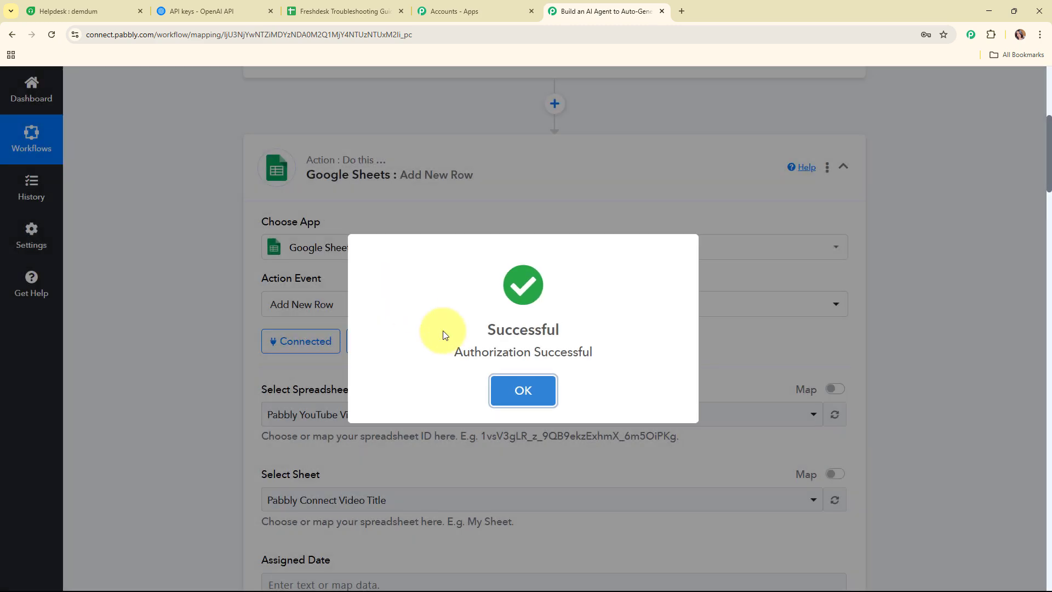
Dismiss the authorization success message and check the Freshdesk Troubleshooting Guides spreadsheet.
click(532, 391)
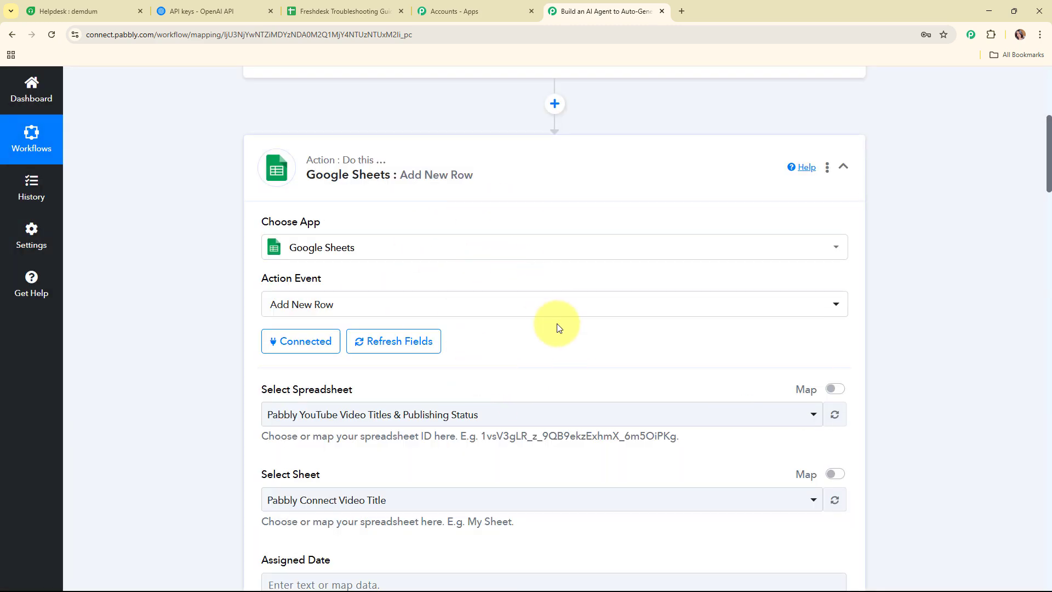
scroll(557, 324, down, 4)
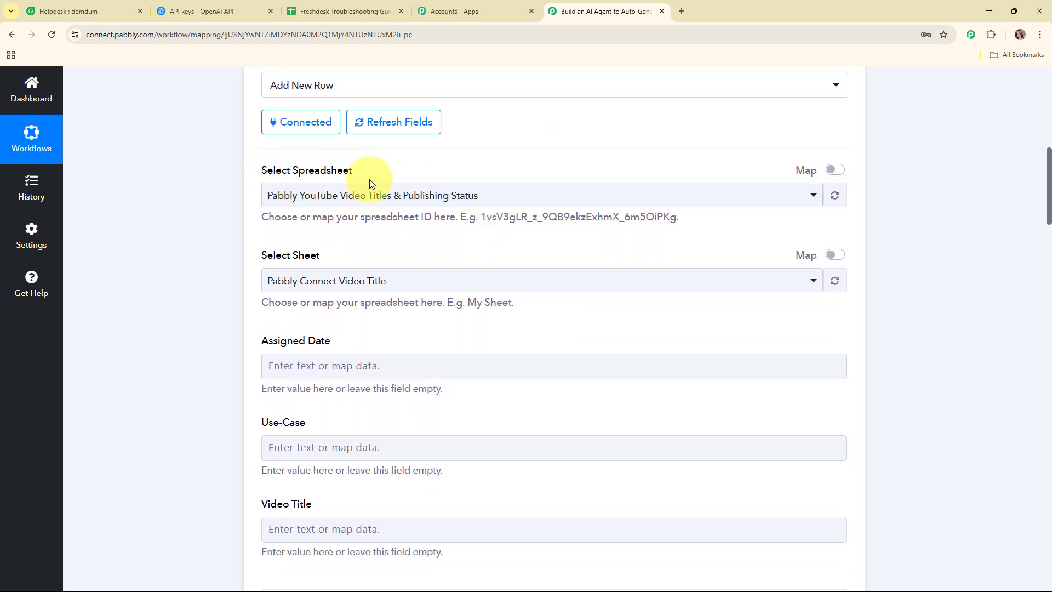
click(359, 6)
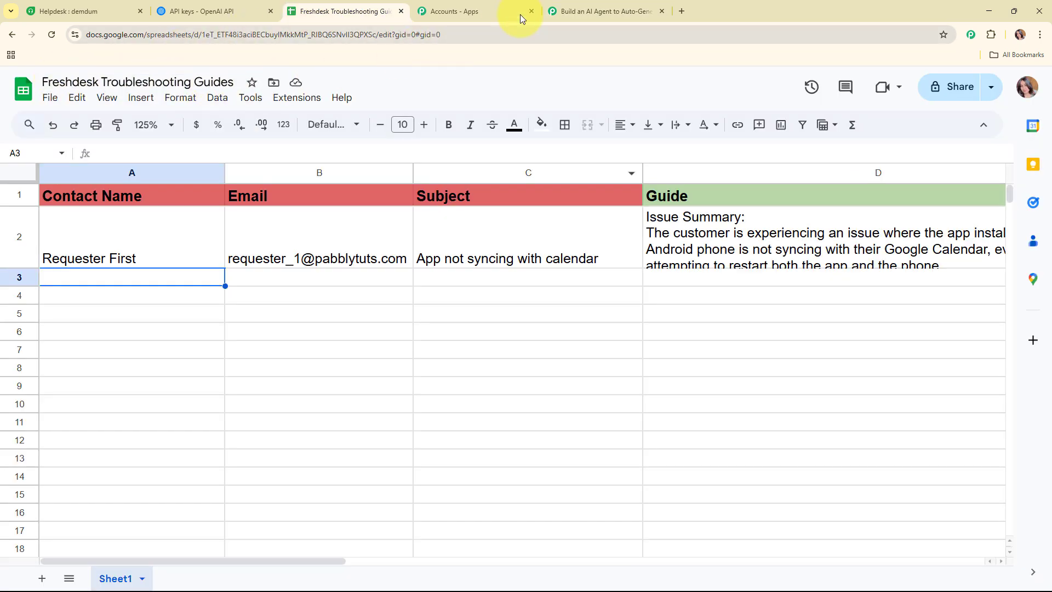
click(565, 10)
Select the Freshdesk Troubleshooting Guides spreadsheet and its Sheet1 as the target.
click(478, 193)
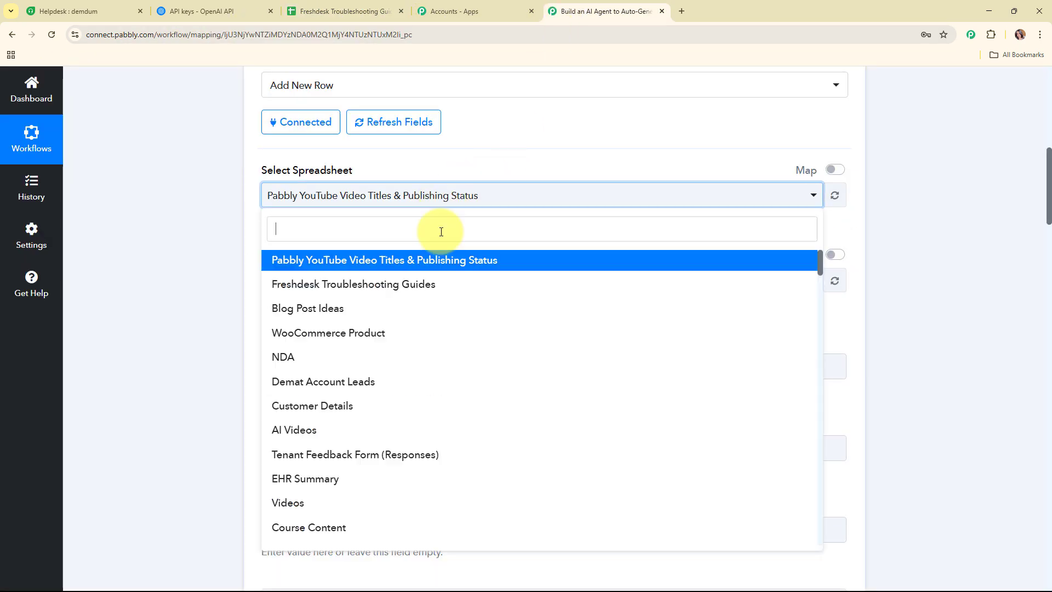
click(435, 286)
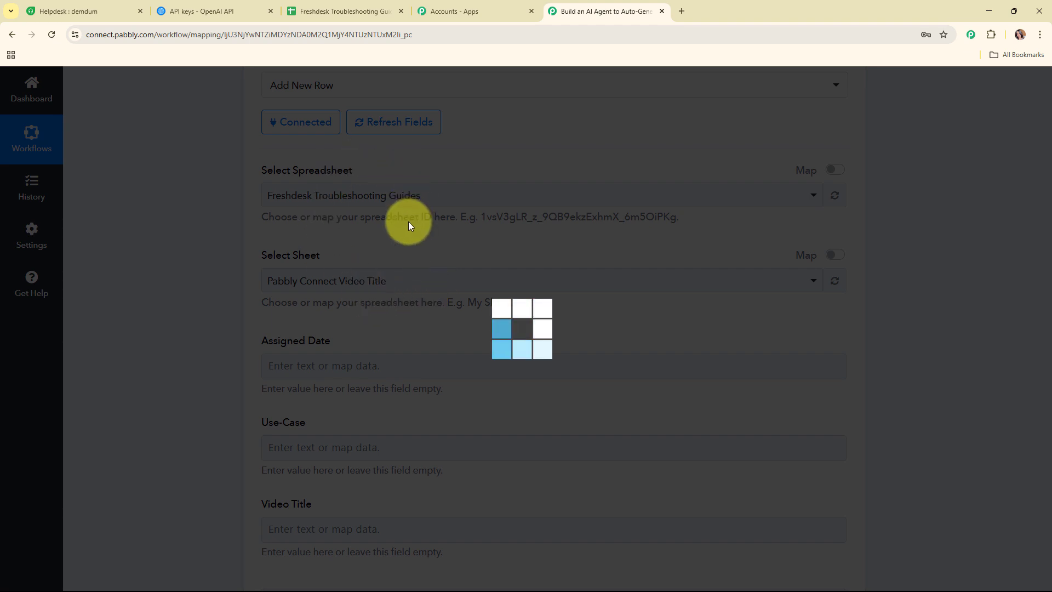
scroll(409, 221, down, 1)
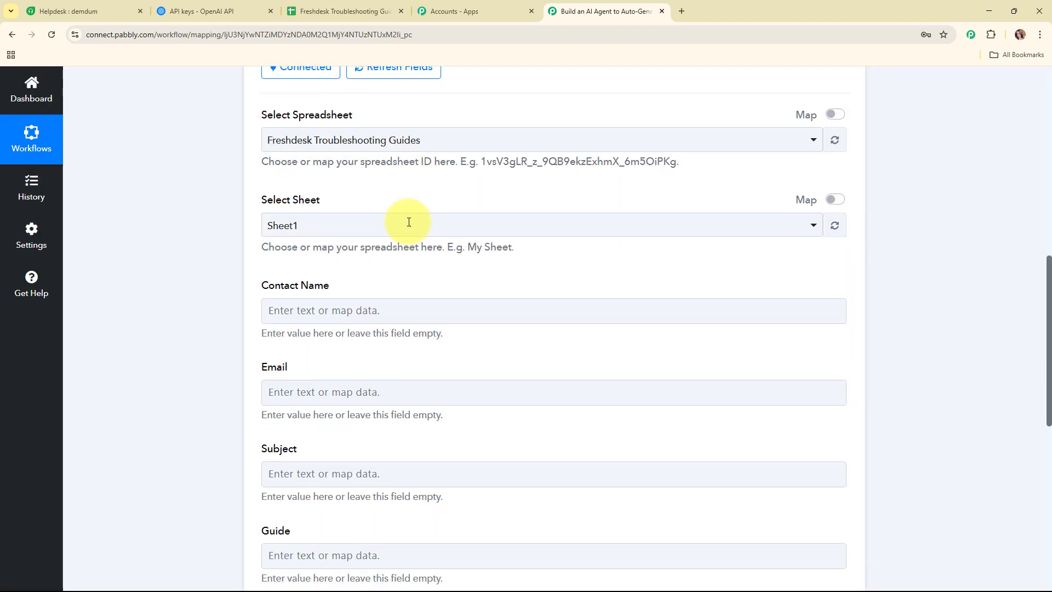
scroll(408, 222, down, 1)
click(399, 170)
click(404, 237)
scroll(505, 224, down, 1)
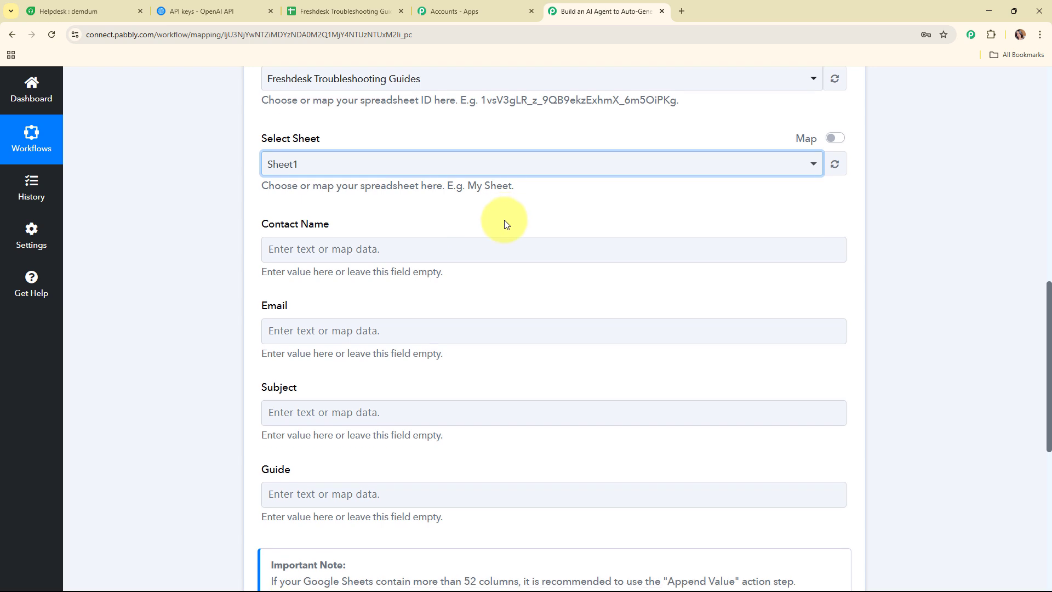
scroll(504, 224, down, 1)
Compare the Contact Name, Email, Subject and Guide fields with the spreadsheet's column headers.
click(339, 189)
scroll(337, 190, down, 2)
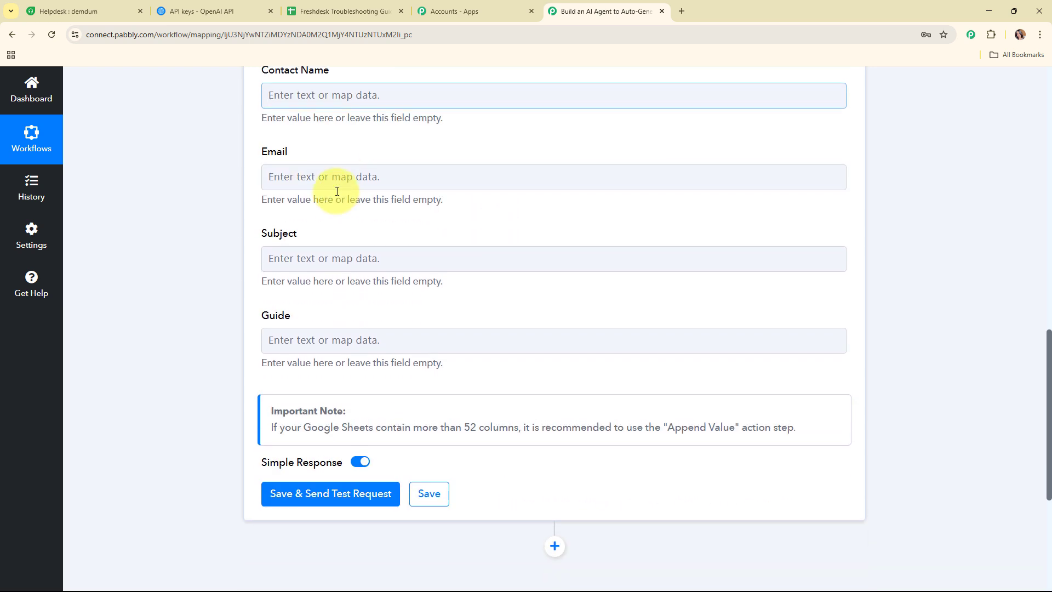
scroll(429, 196, up, 1)
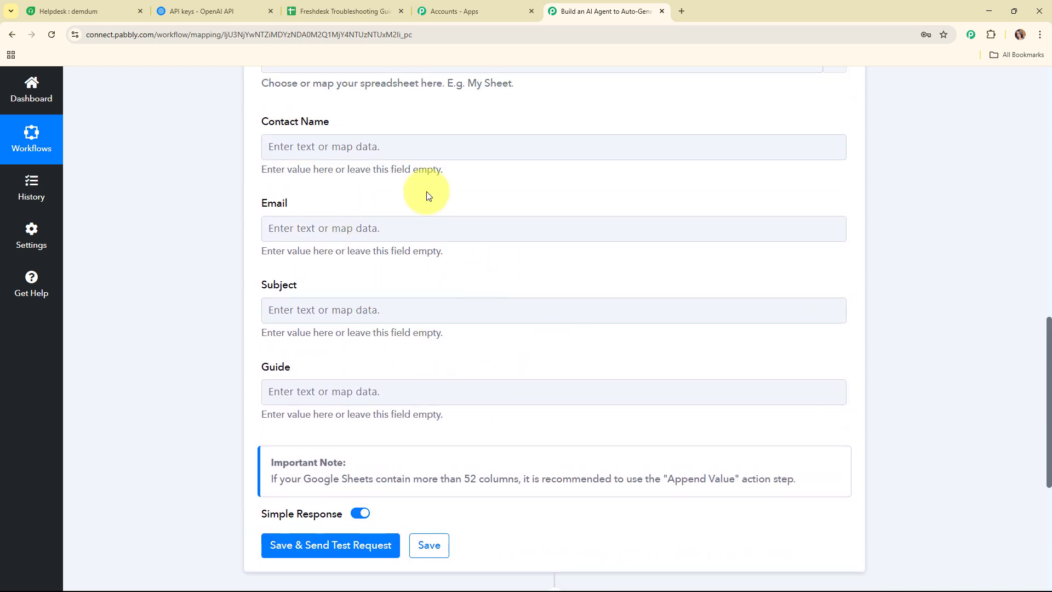
click(355, 5)
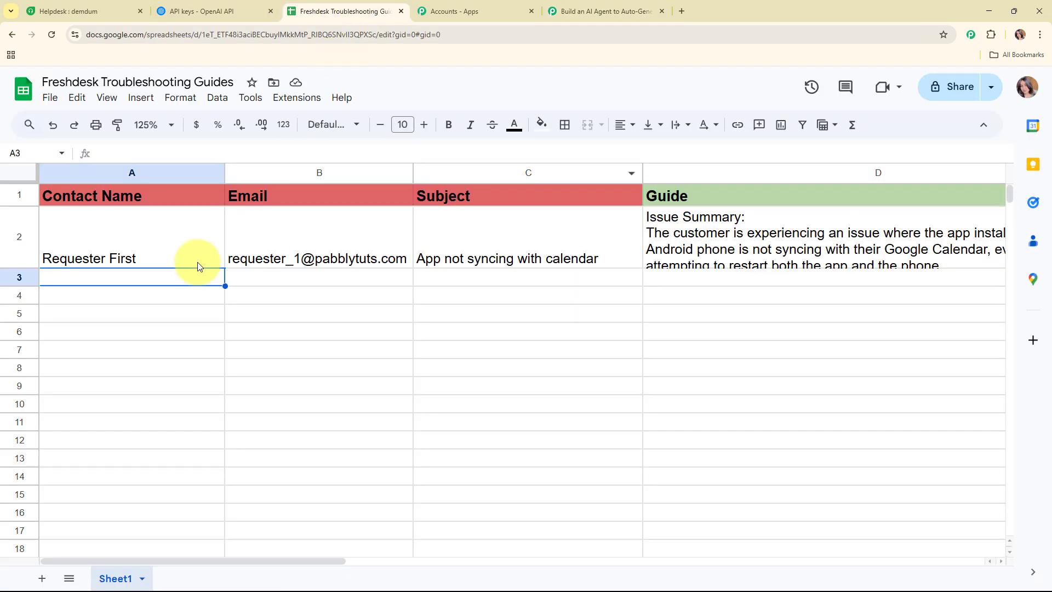
click(612, 6)
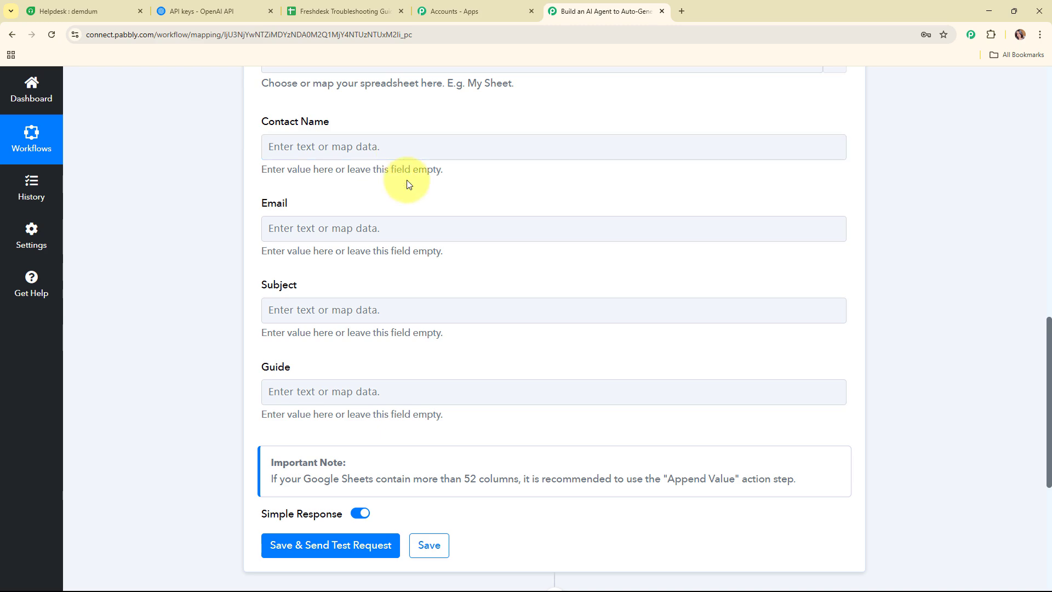
scroll(270, 153, up, 3)
scroll(286, 176, down, 2)
Map the Freshdesk ticket's contact name and contact email into Contact Name and Email.
click(388, 198)
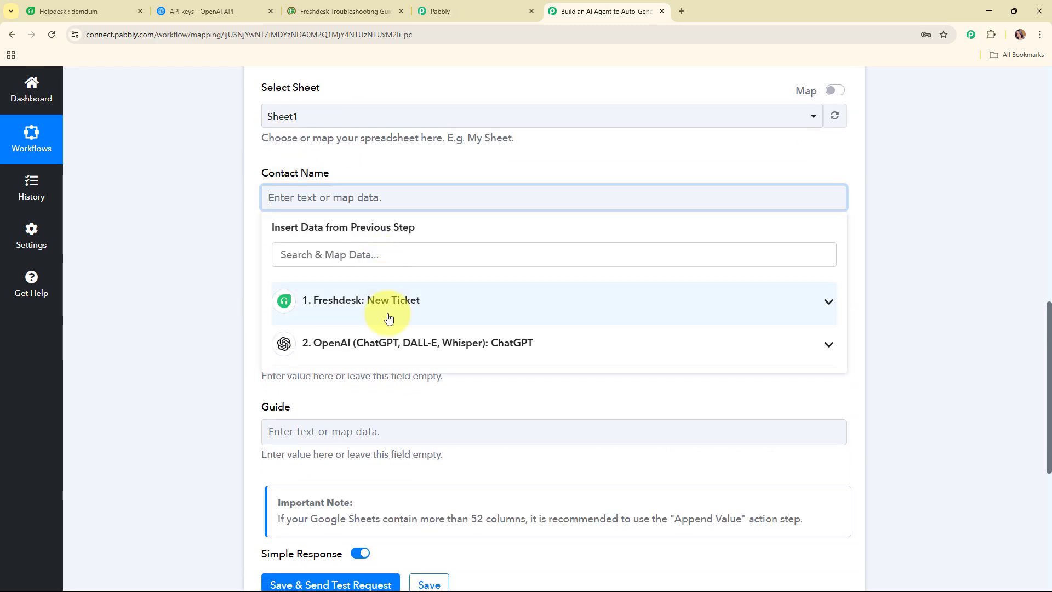
click(389, 318)
click(307, 472)
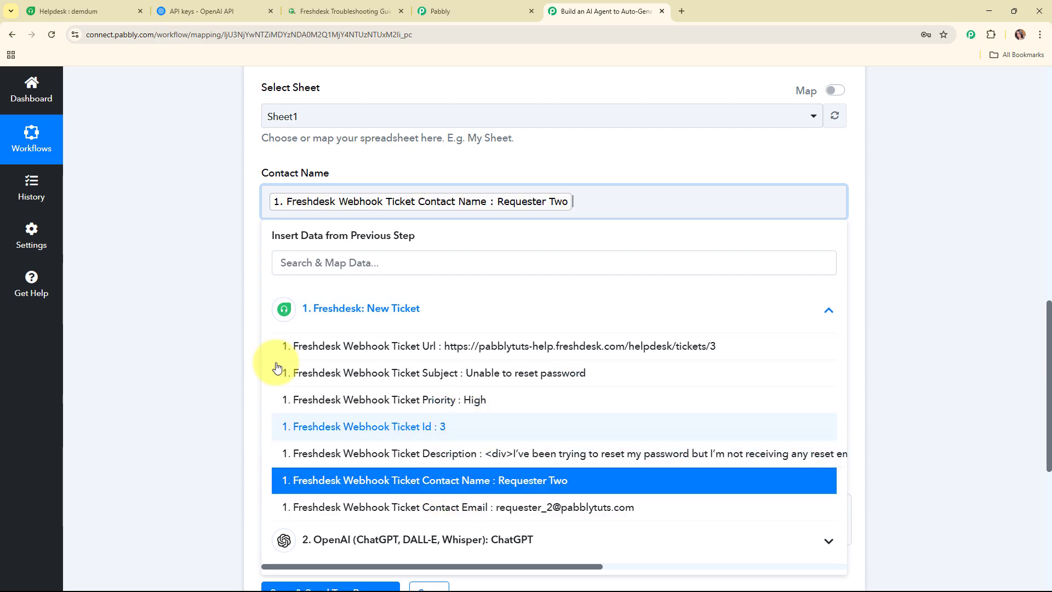
click(235, 317)
scroll(363, 223, down, 2)
click(364, 174)
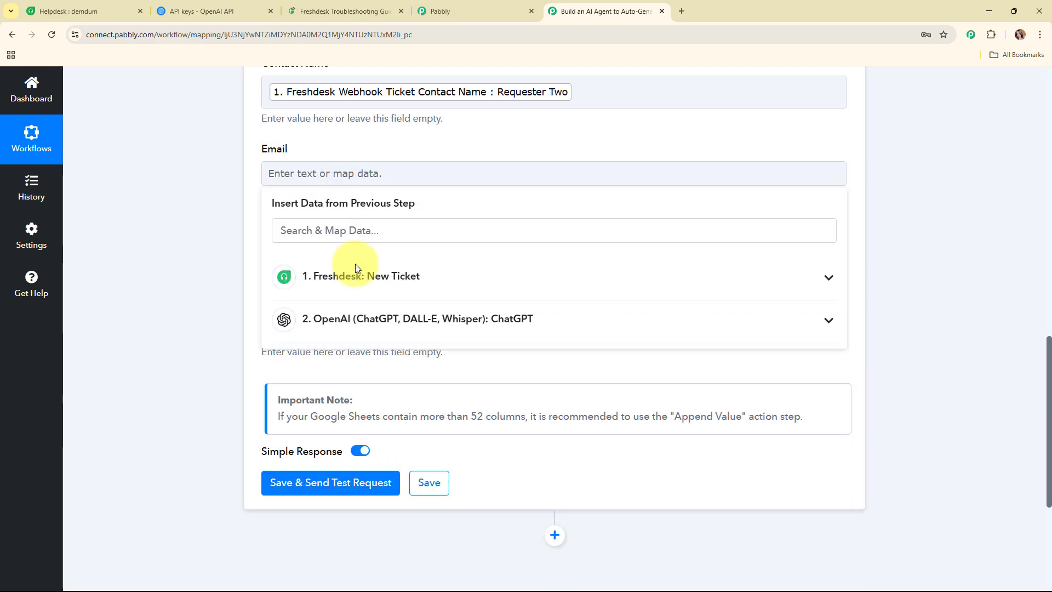
click(376, 283)
click(458, 474)
click(498, 278)
scroll(498, 277, down, 2)
Map the ticket subject into Subject and ChatGPT's message content into Guide.
click(429, 147)
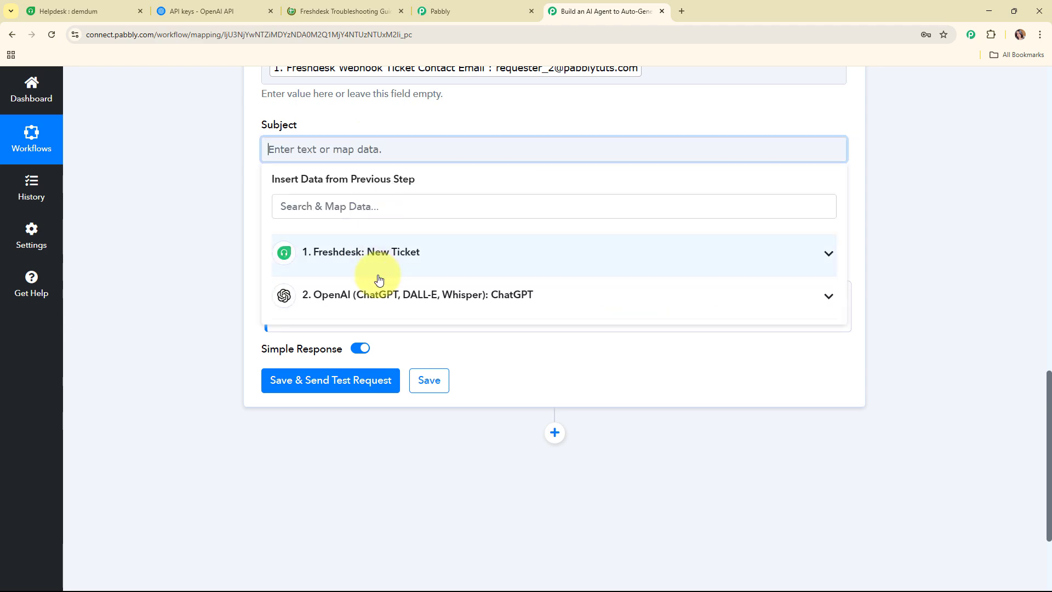
click(378, 278)
click(383, 313)
click(146, 207)
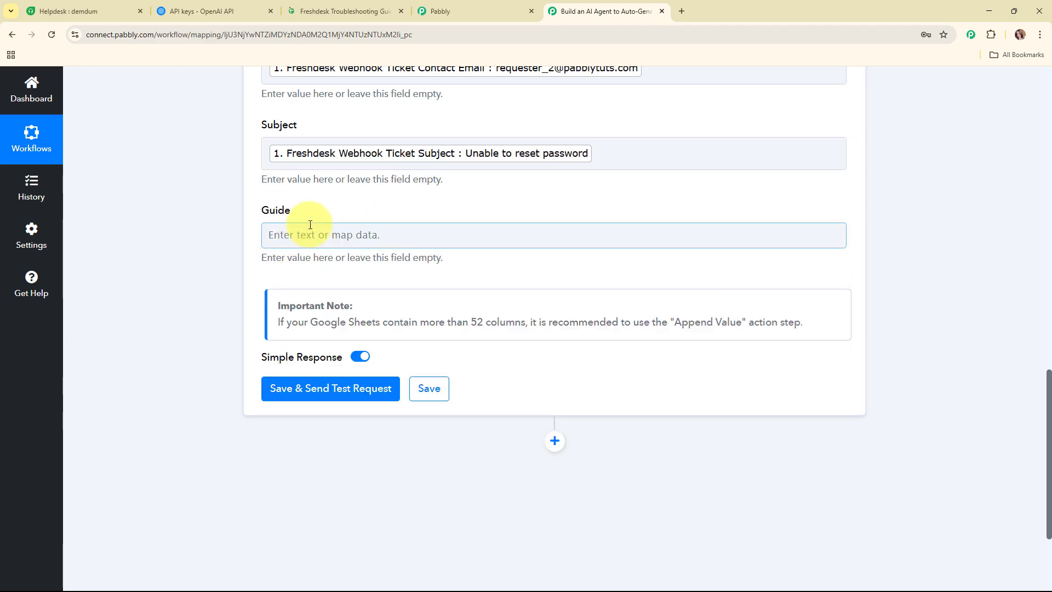
click(310, 224)
click(334, 378)
scroll(400, 488, down, 3)
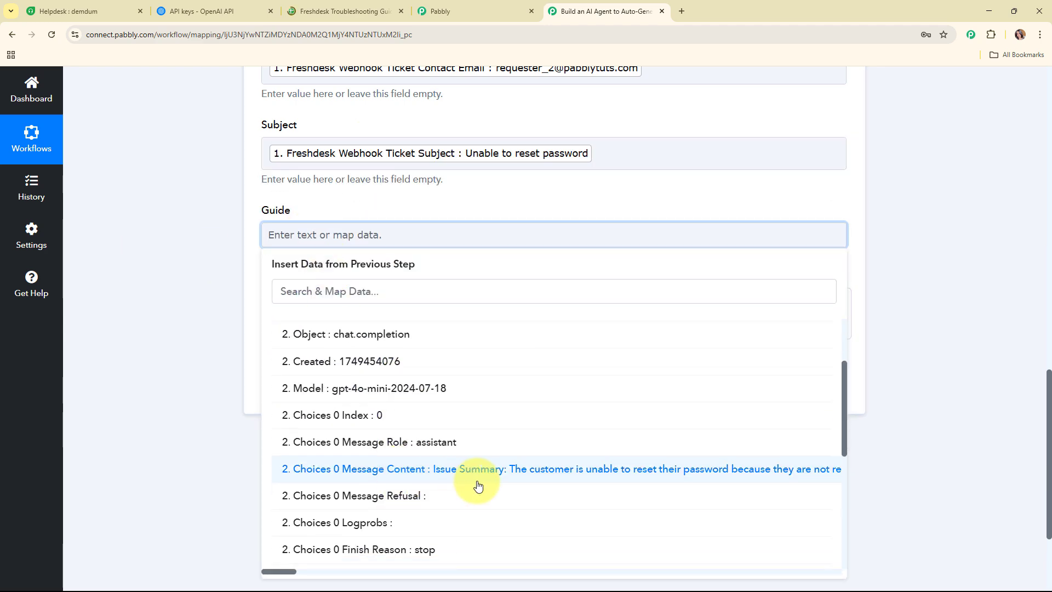
click(477, 485)
click(216, 352)
scroll(904, 237, down, 3)
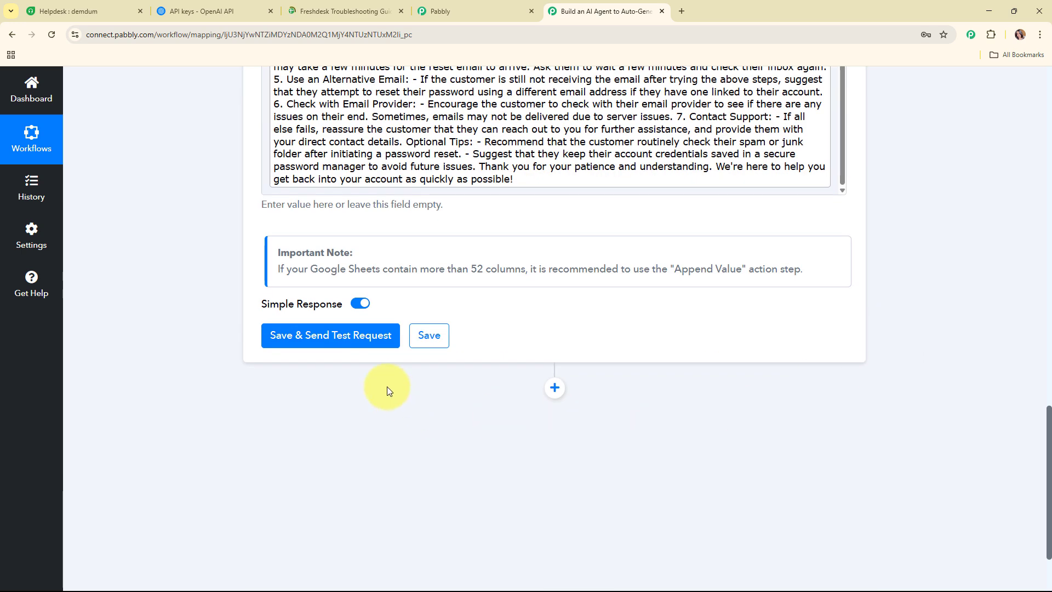
Save and send a test request, adding row Sheet1!A3:D3, then collapse the step.
click(343, 337)
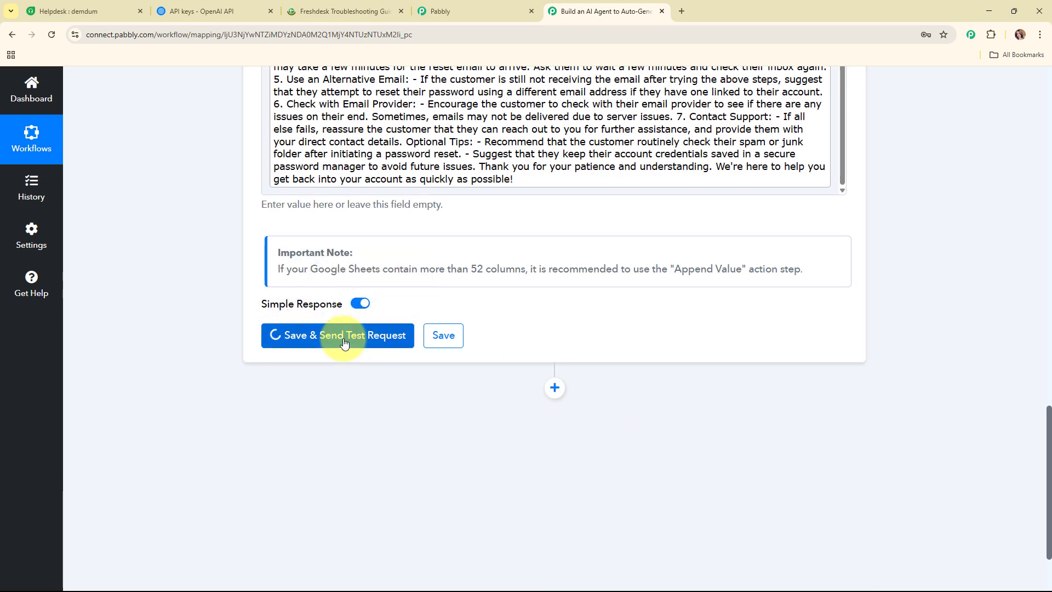
scroll(887, 341, down, 3)
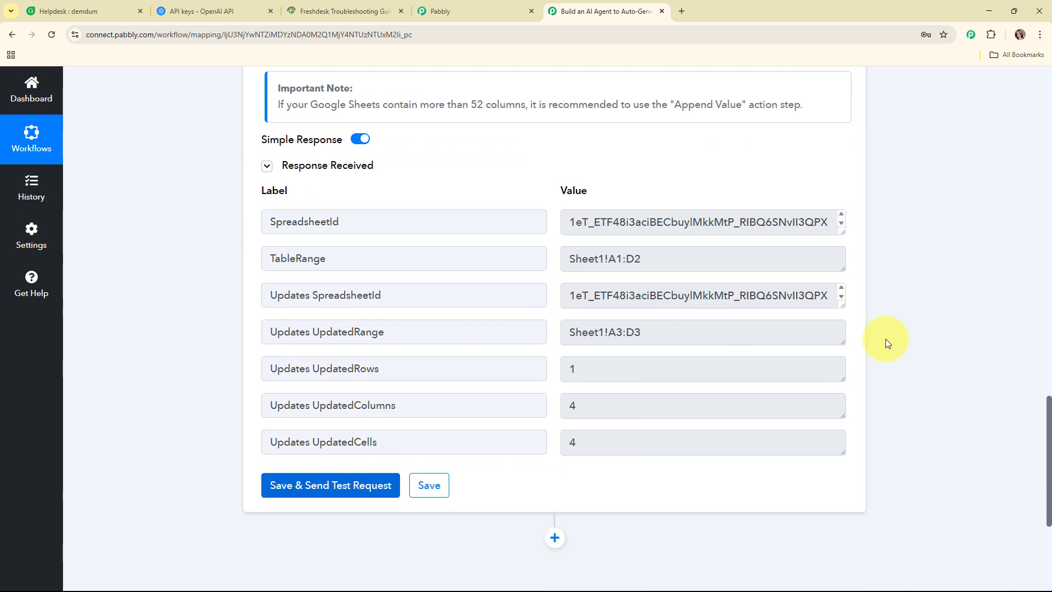
scroll(895, 365, up, 15)
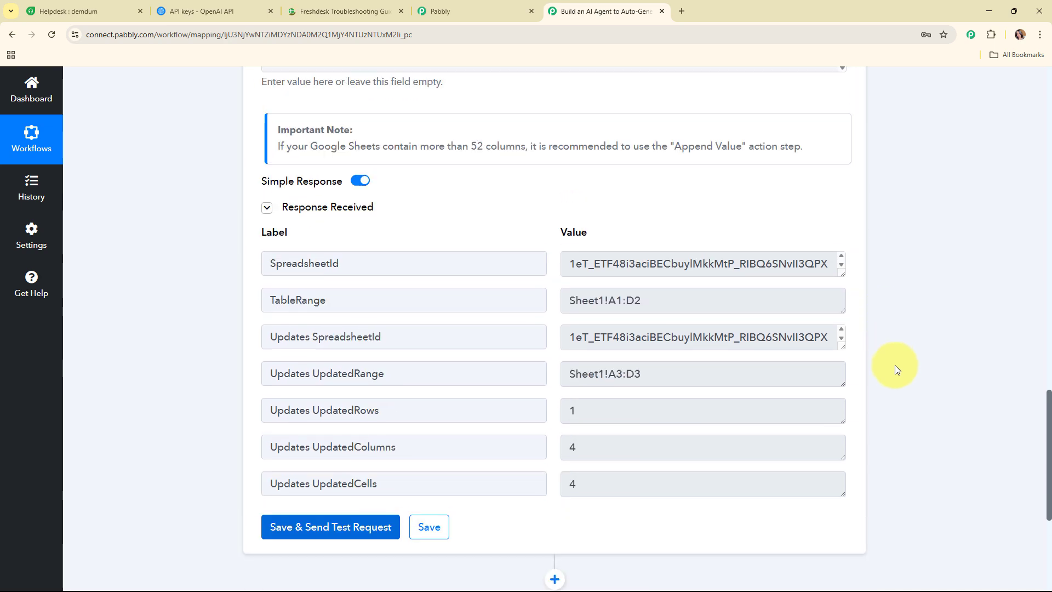
scroll(896, 364, up, 4)
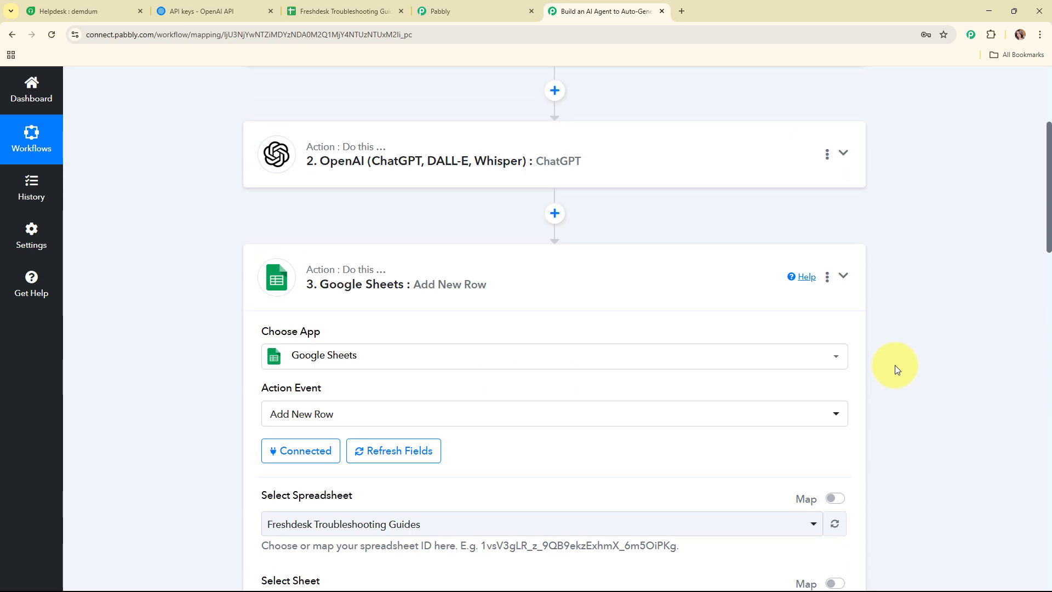
click(615, 290)
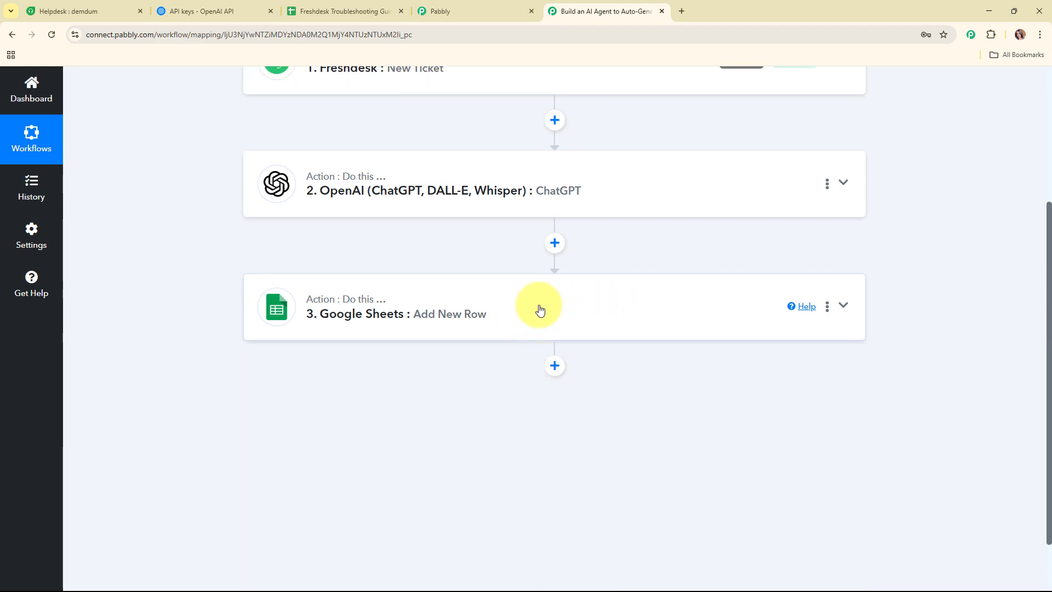
scroll(538, 307, up, 4)
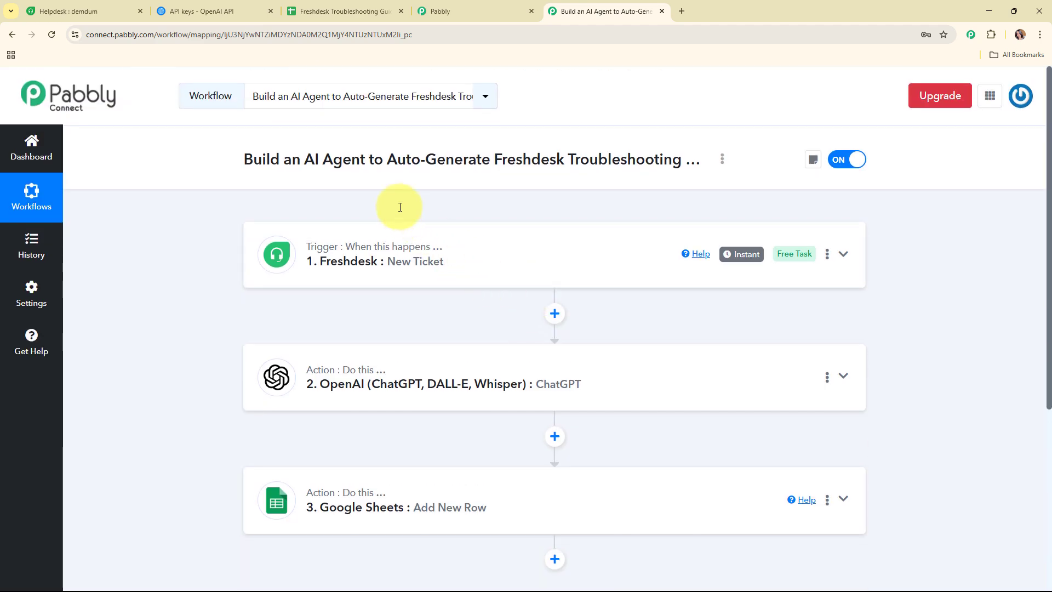
key(ctrl+3)
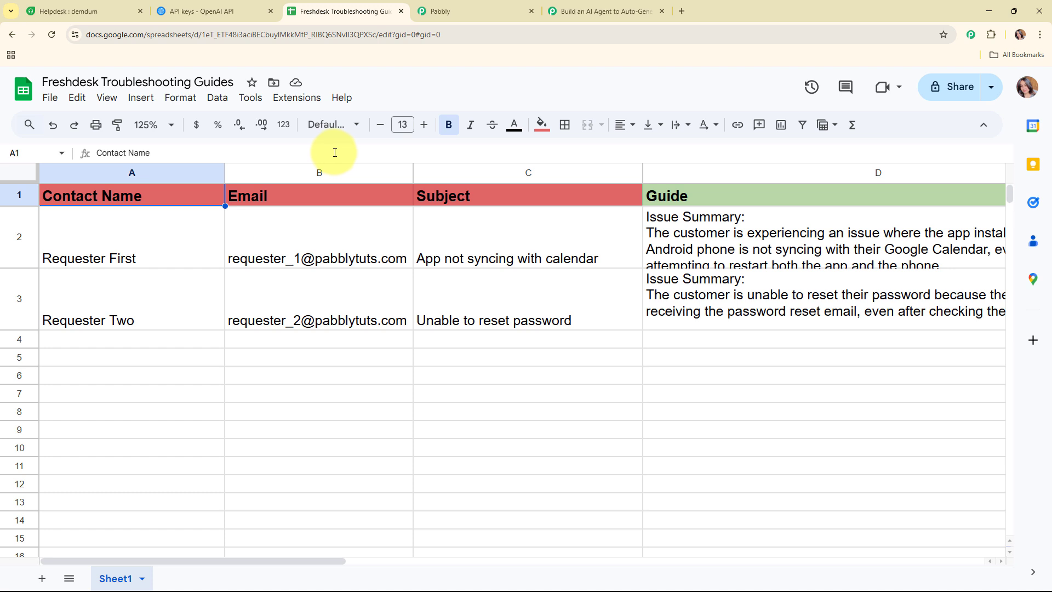
click(133, 310)
click(340, 310)
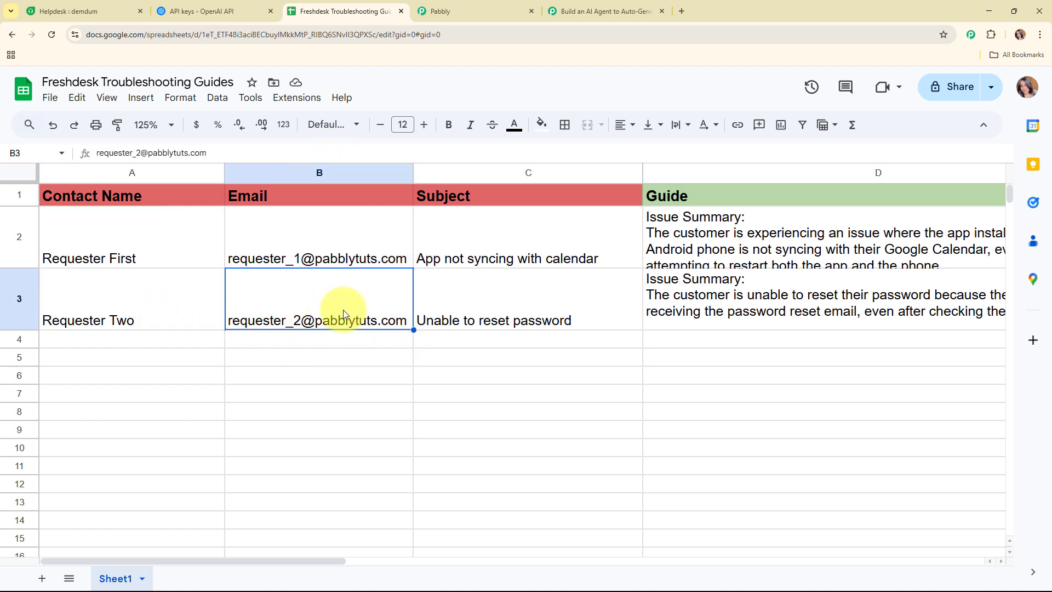
click(500, 310)
click(745, 304)
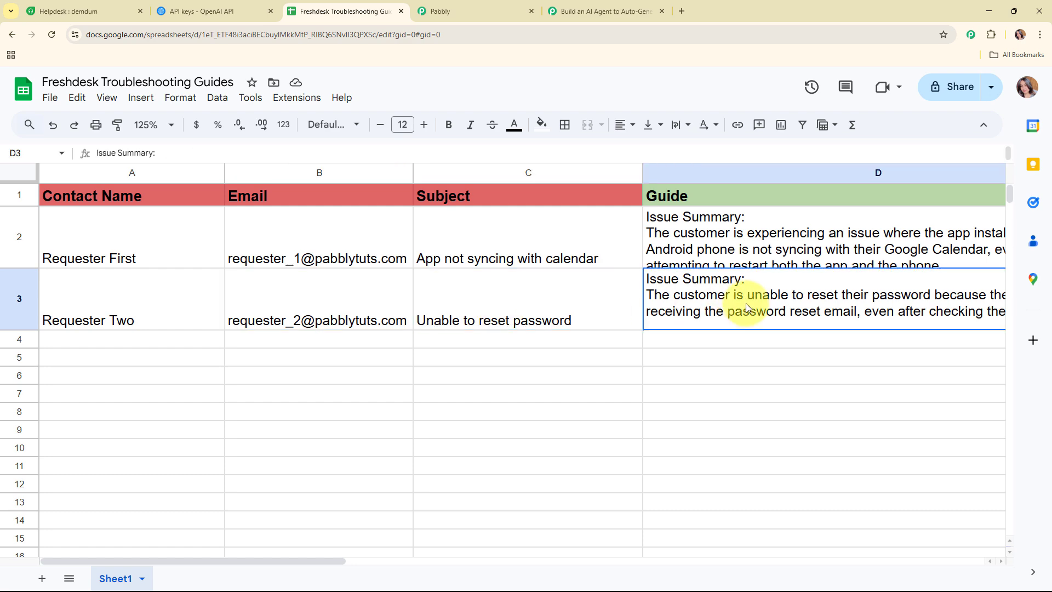
double_click(745, 304)
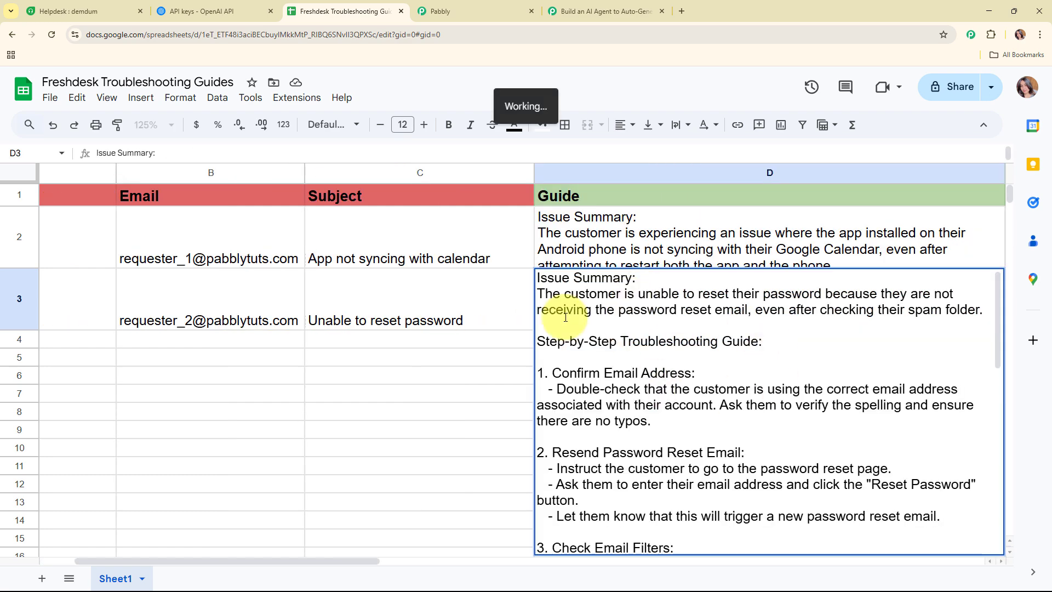
click(88, 344)
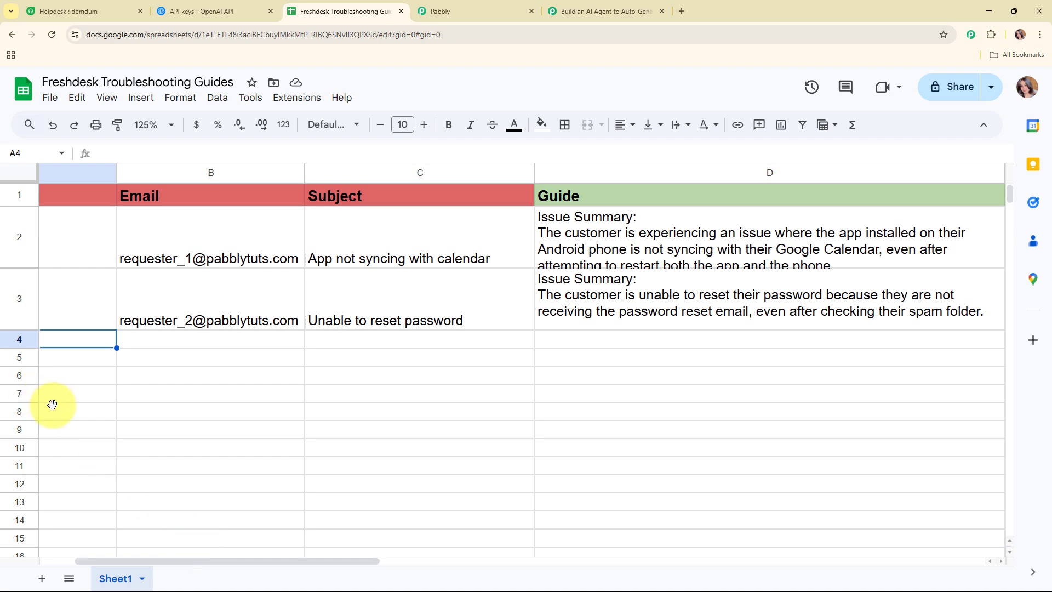
click(609, 10)
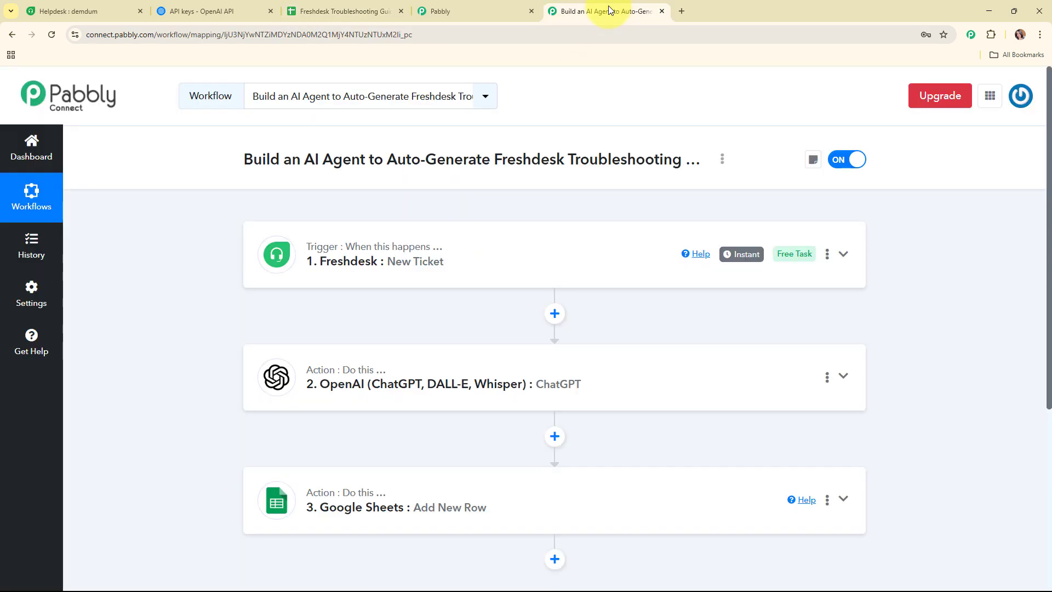